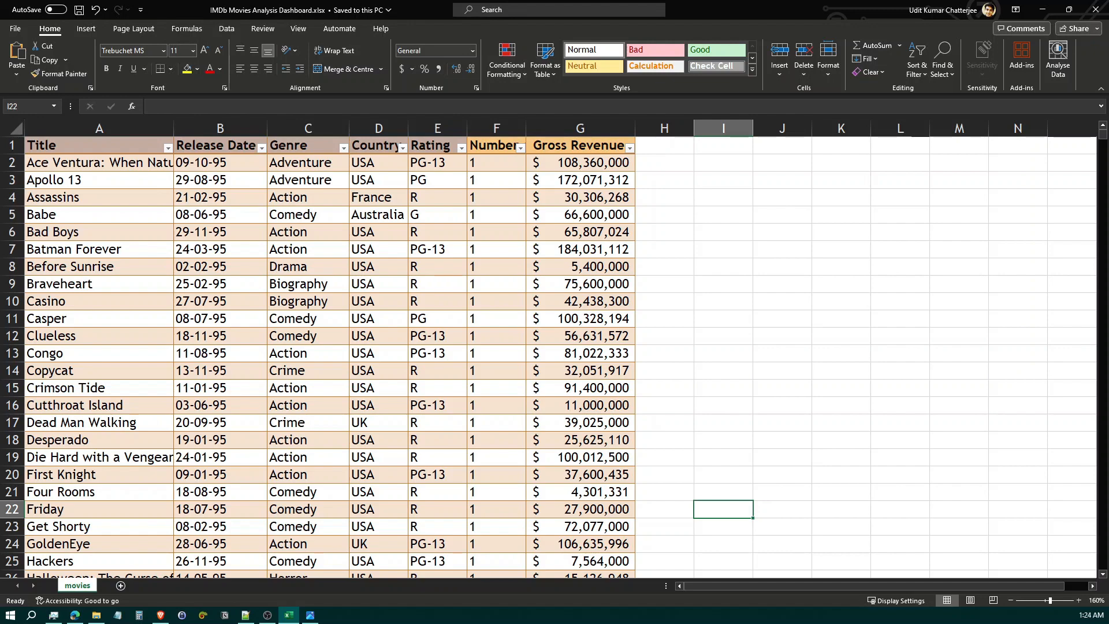
# Examine the target layout in the IMDb Movie Dashboard_Snapshot.jpg image and return to the movies workbook
pyautogui.click(311, 616)
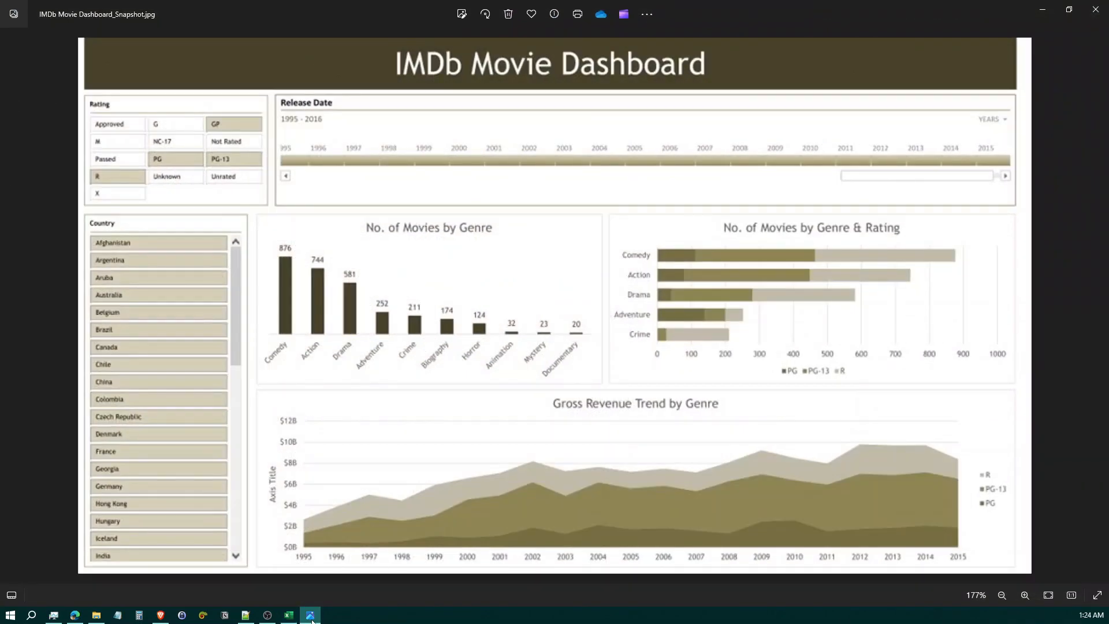
pyautogui.click(312, 618)
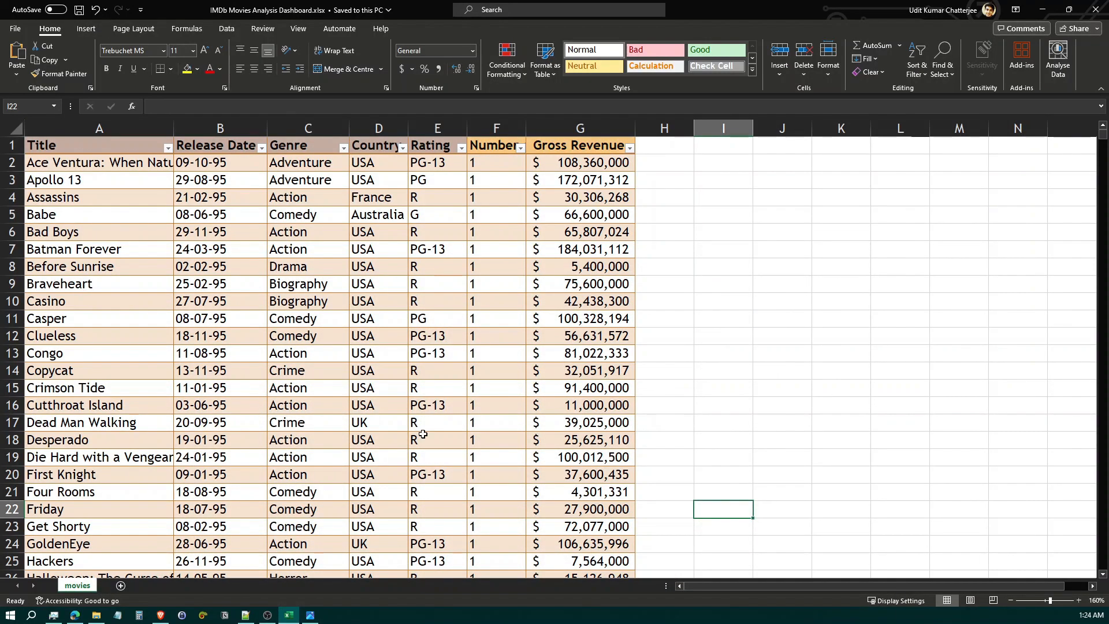
pyautogui.click(310, 615)
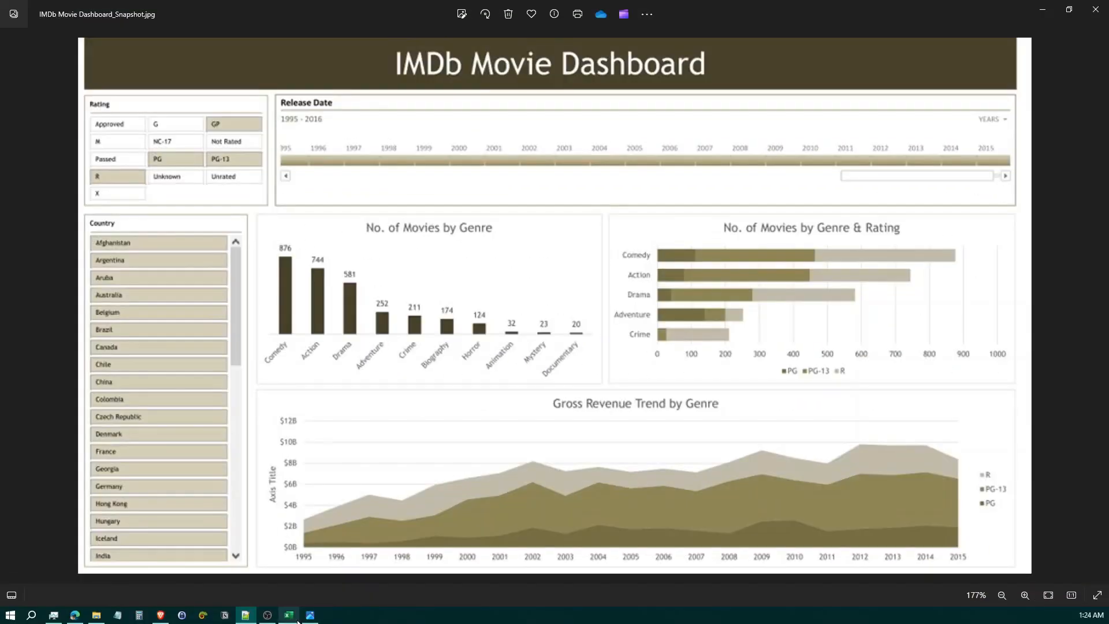
pyautogui.click(289, 615)
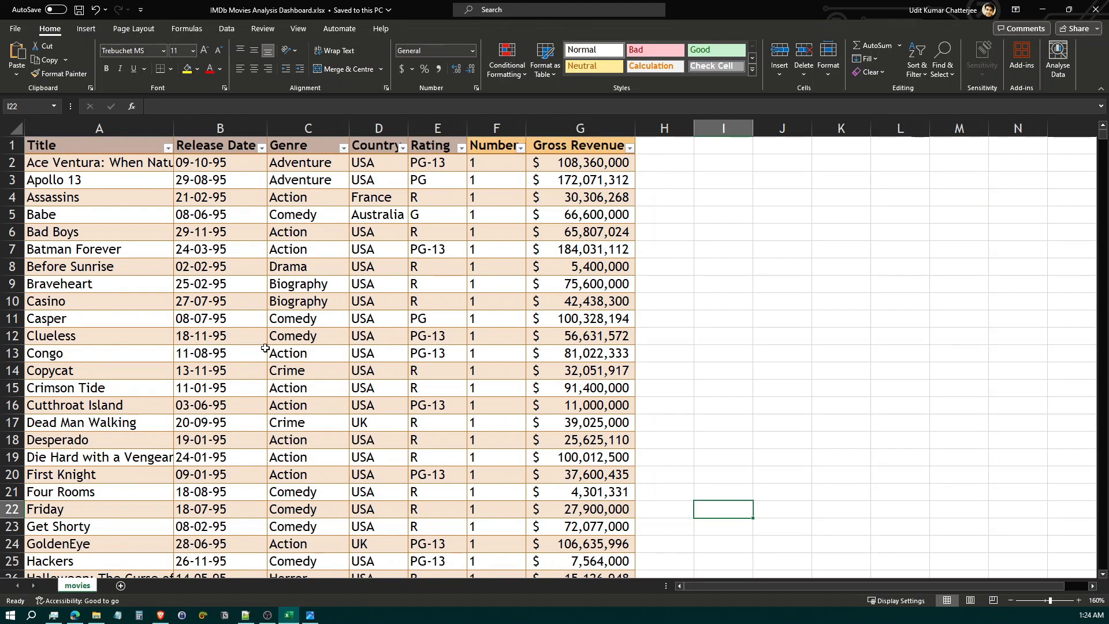
# Review the movies table's column headers one by one, from Title through Number of Titles
pyautogui.click(86, 153)
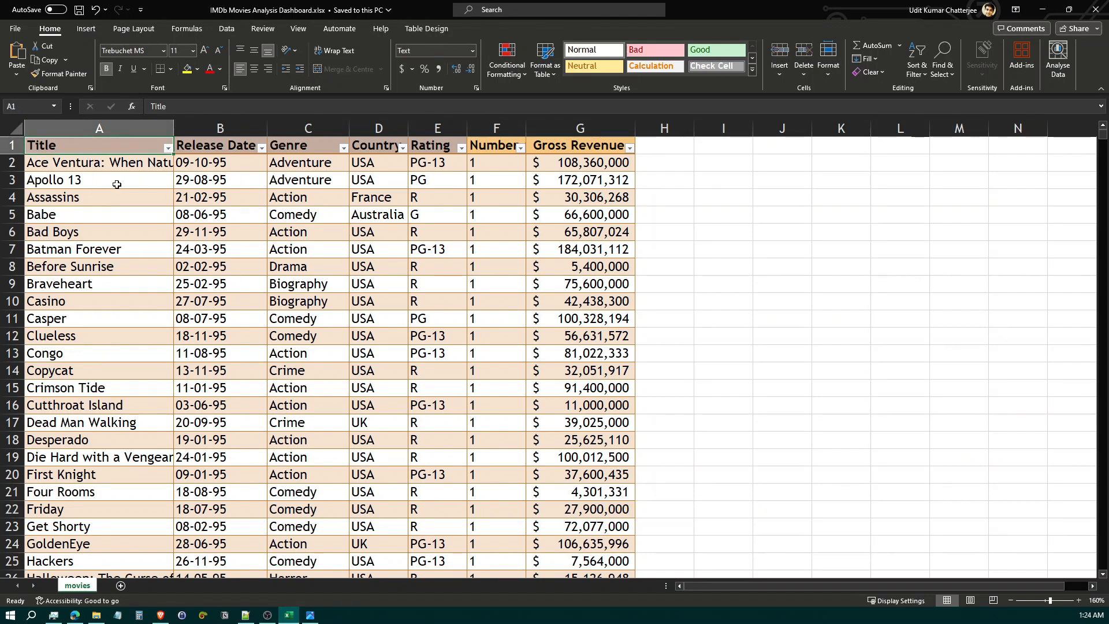
pyautogui.press('Right')
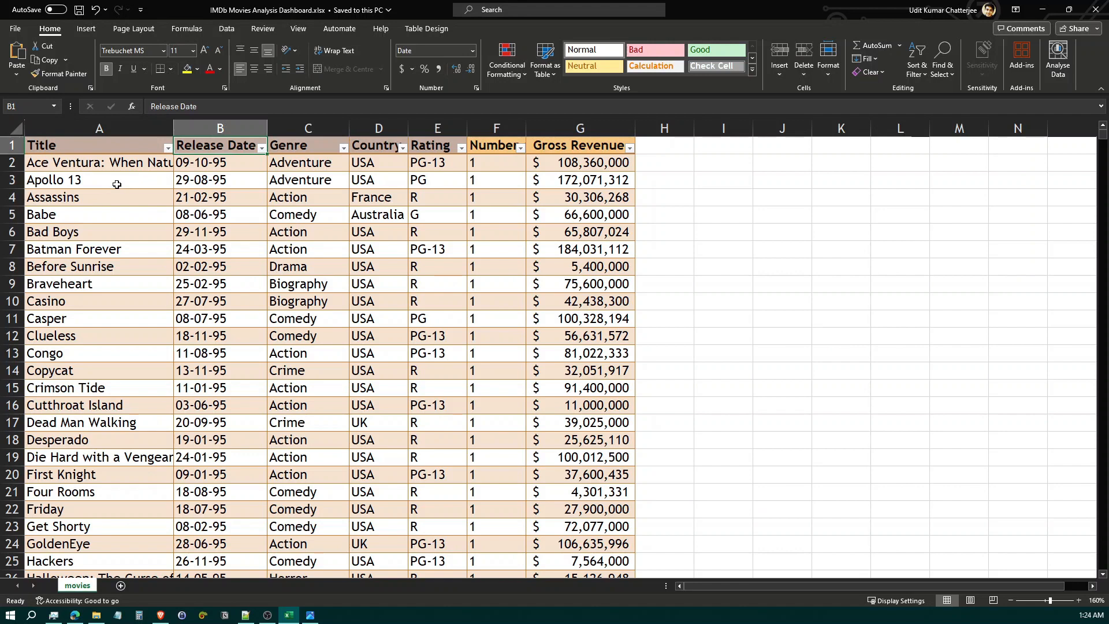
pyautogui.press('Left')
pyautogui.press('Right')
pyautogui.press('Right')
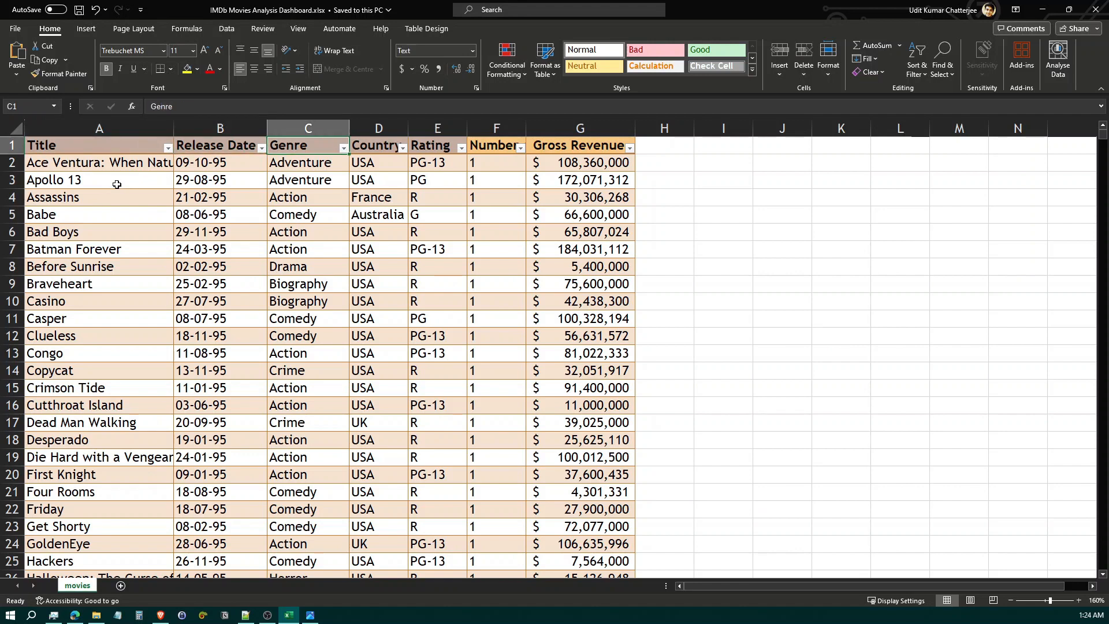
pyautogui.press('Right')
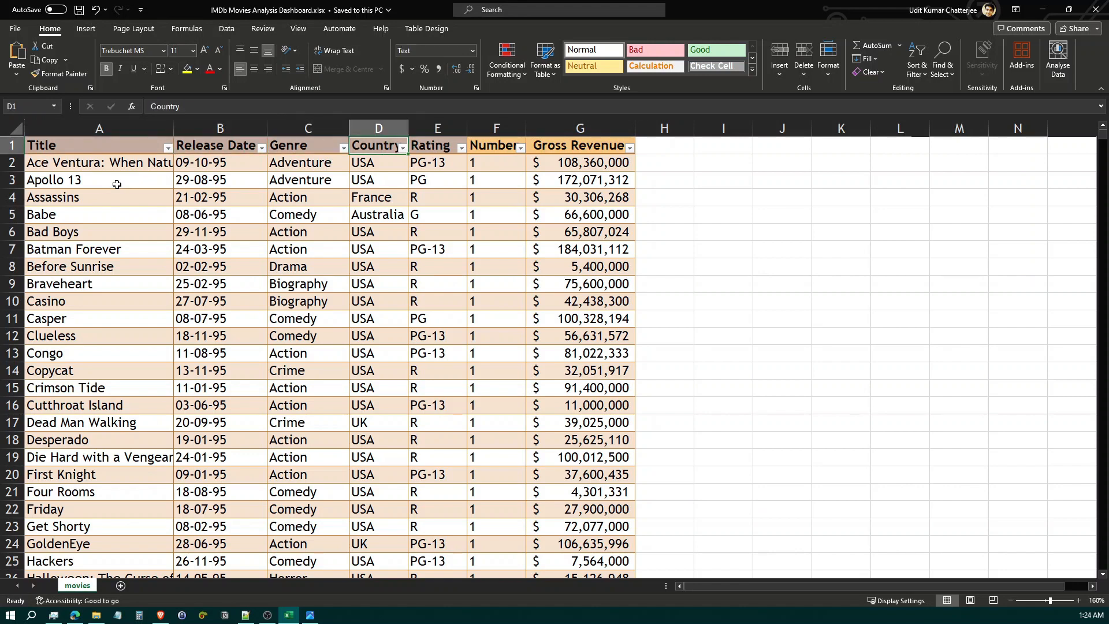
pyautogui.press('Right')
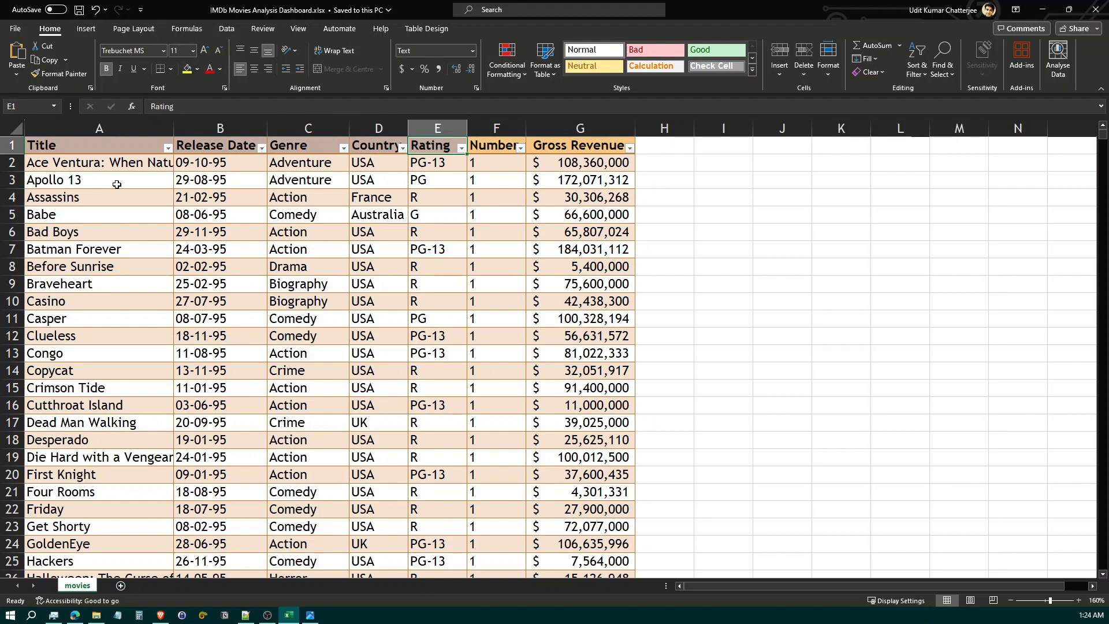
pyautogui.press('Right')
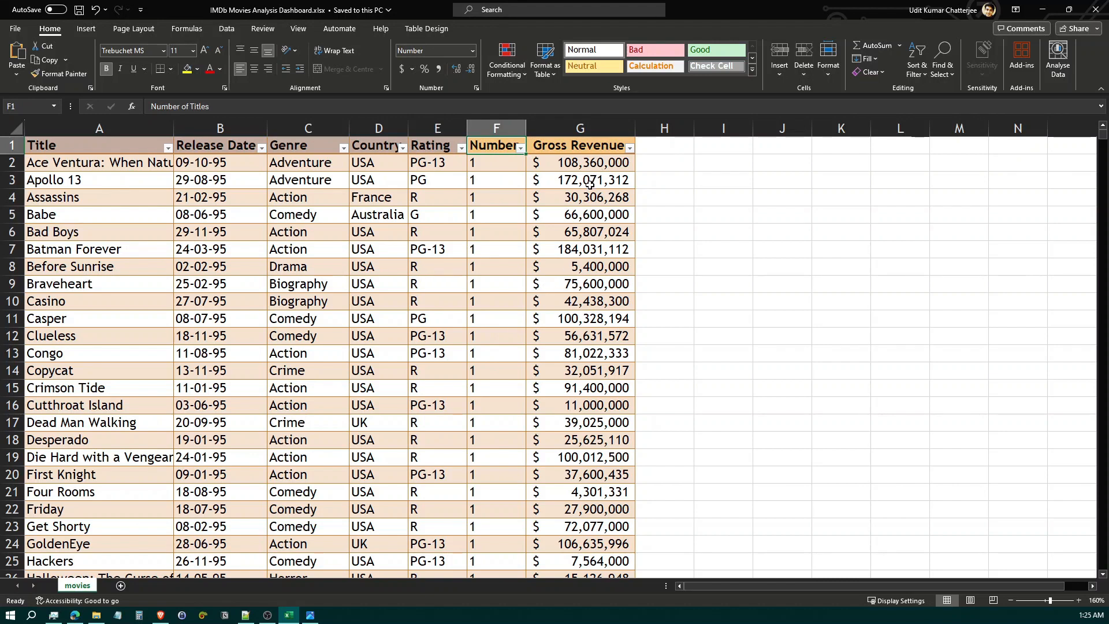
# Create a PivotTable on a new worksheet from the entire movies table
pyautogui.click(119, 152)
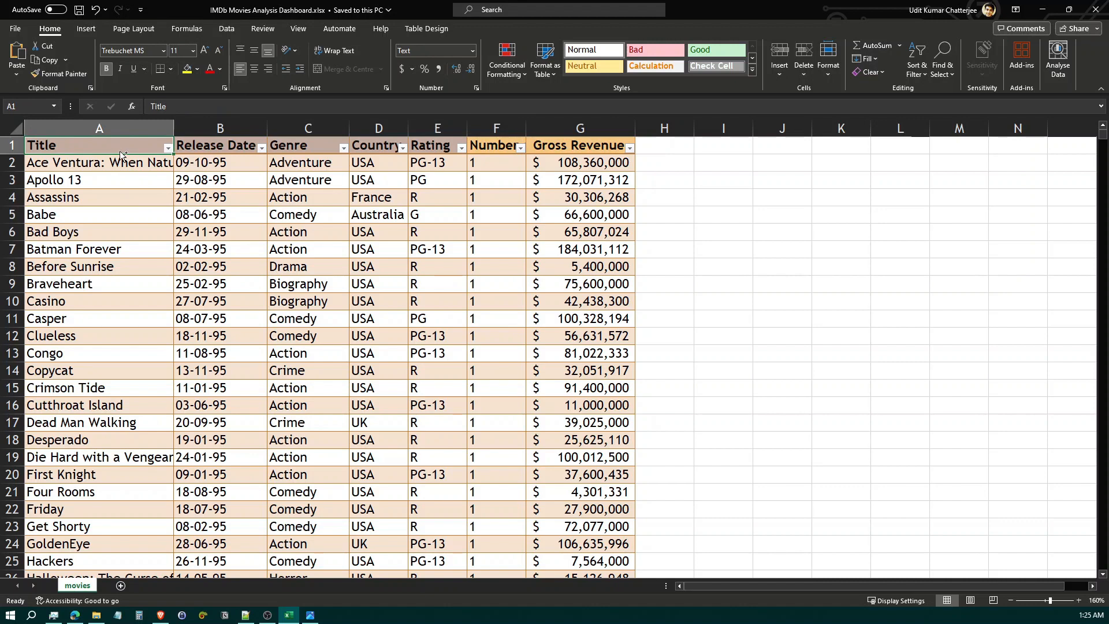
pyautogui.hotkey('ctrl', 'shift', 'Right')
pyautogui.hotkey('ctrl', 'shift', 'Down')
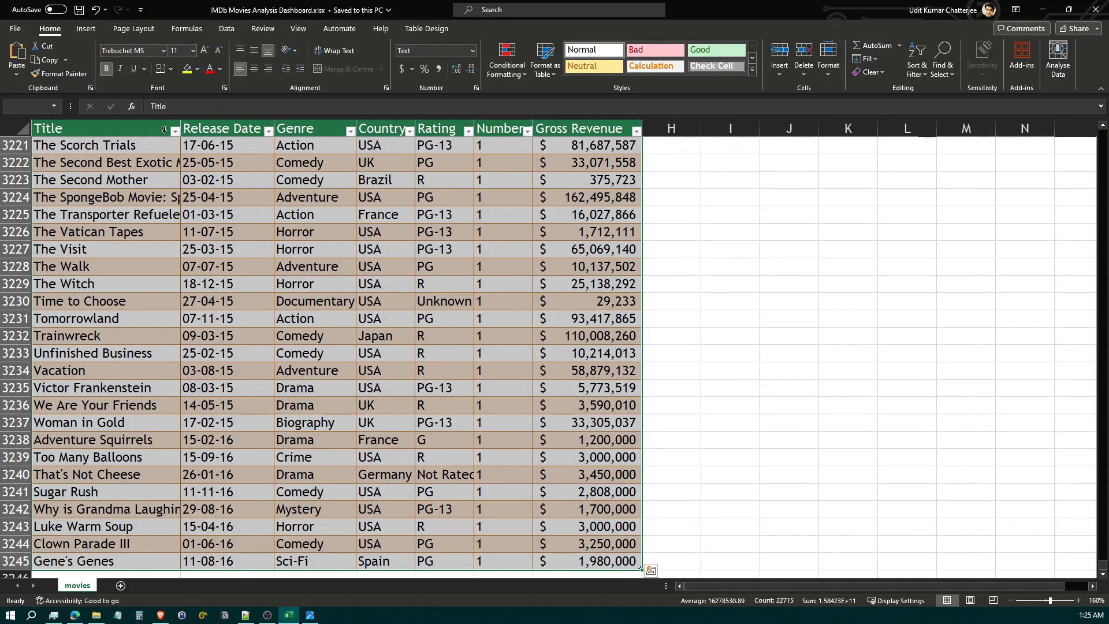
pyautogui.click(95, 32)
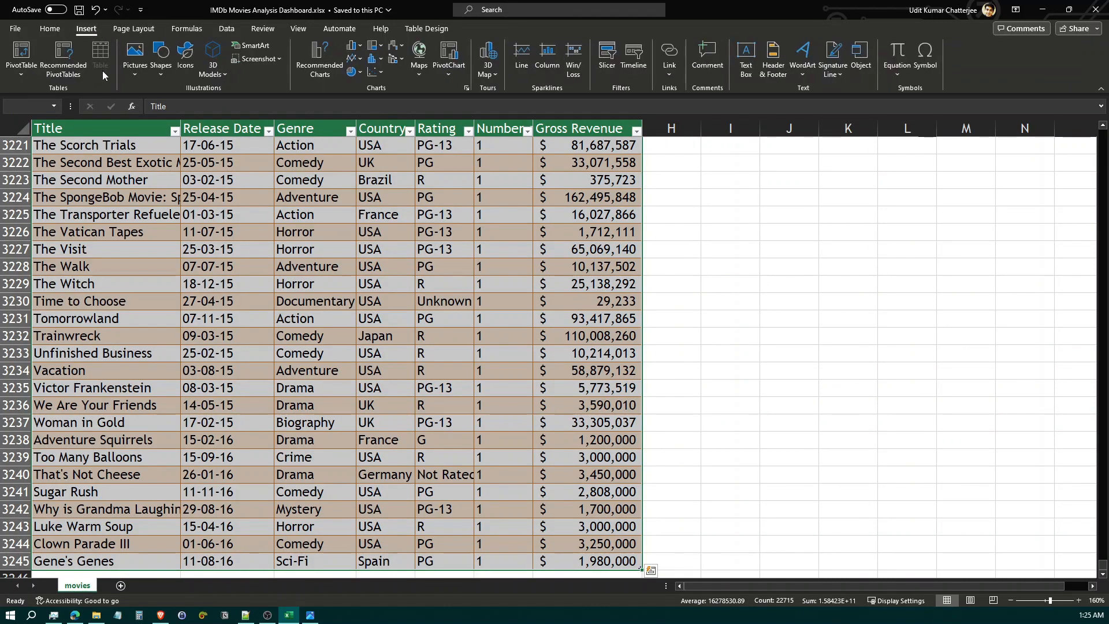
pyautogui.click(31, 58)
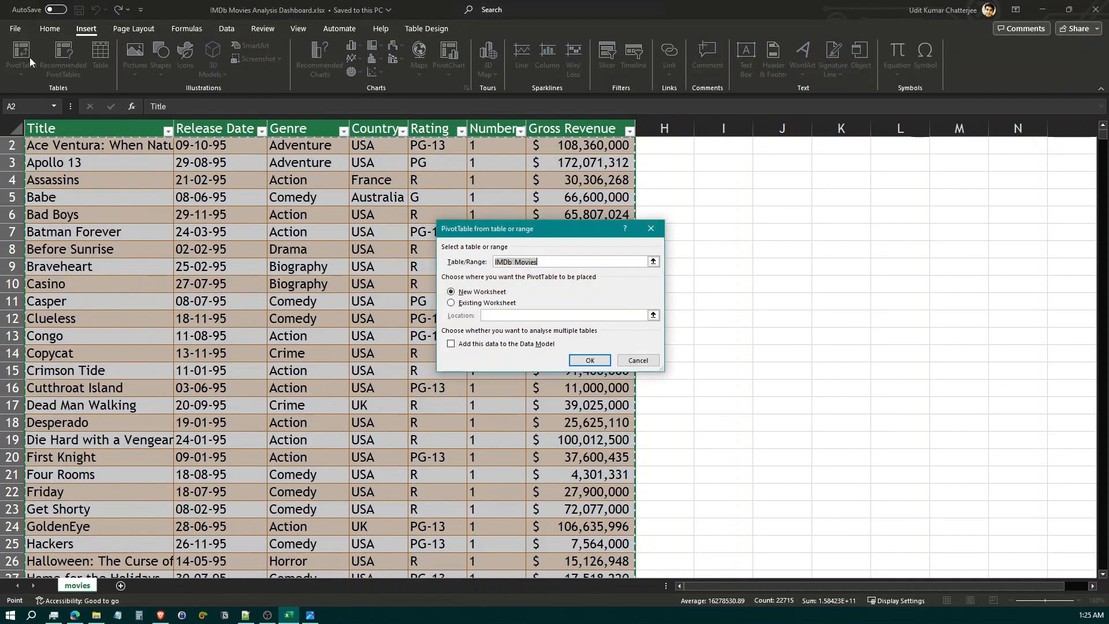
pyautogui.click(592, 361)
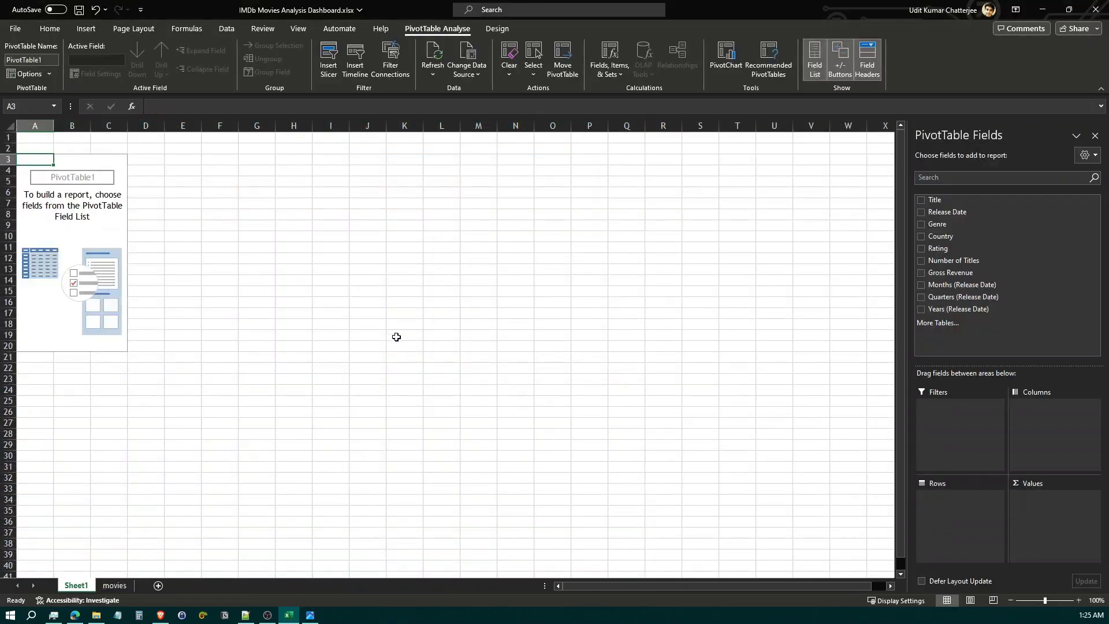
# Following the dashboard snapshot, set Genre as the PivotTable's rows and Number of Titles as its summed values
pyautogui.click(311, 616)
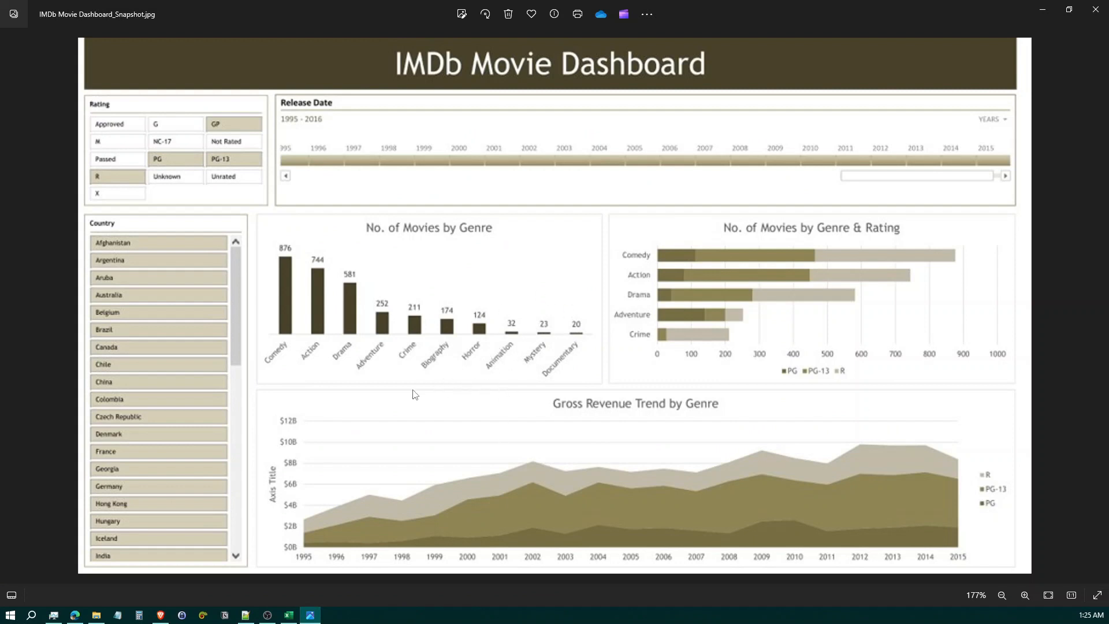
pyautogui.click(317, 614)
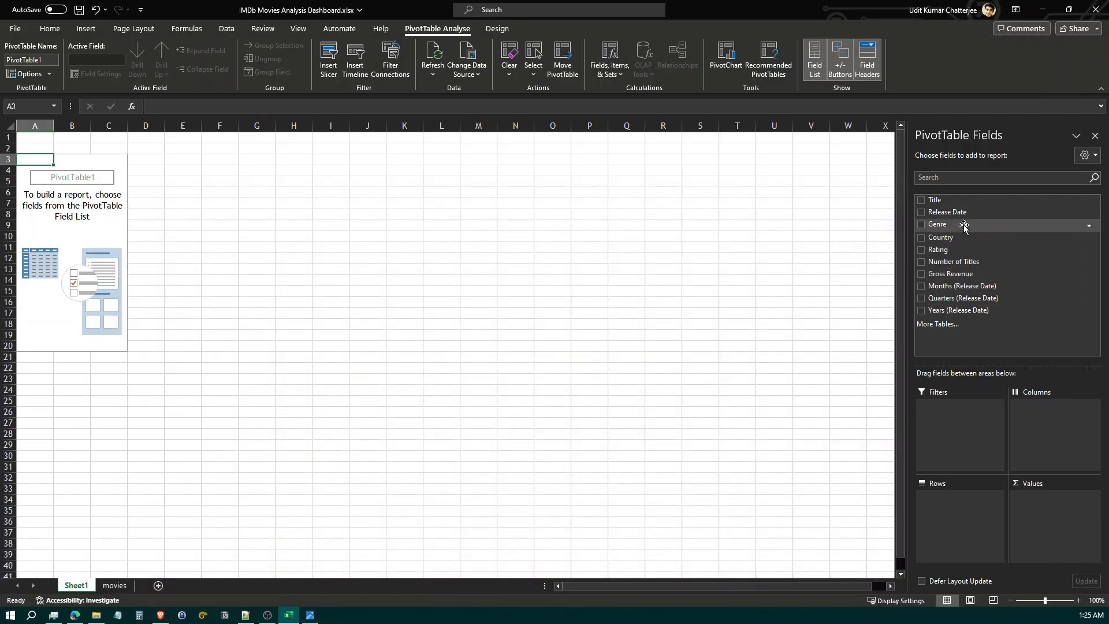
pyautogui.moveTo(958, 226); pyautogui.dragTo(974, 496)
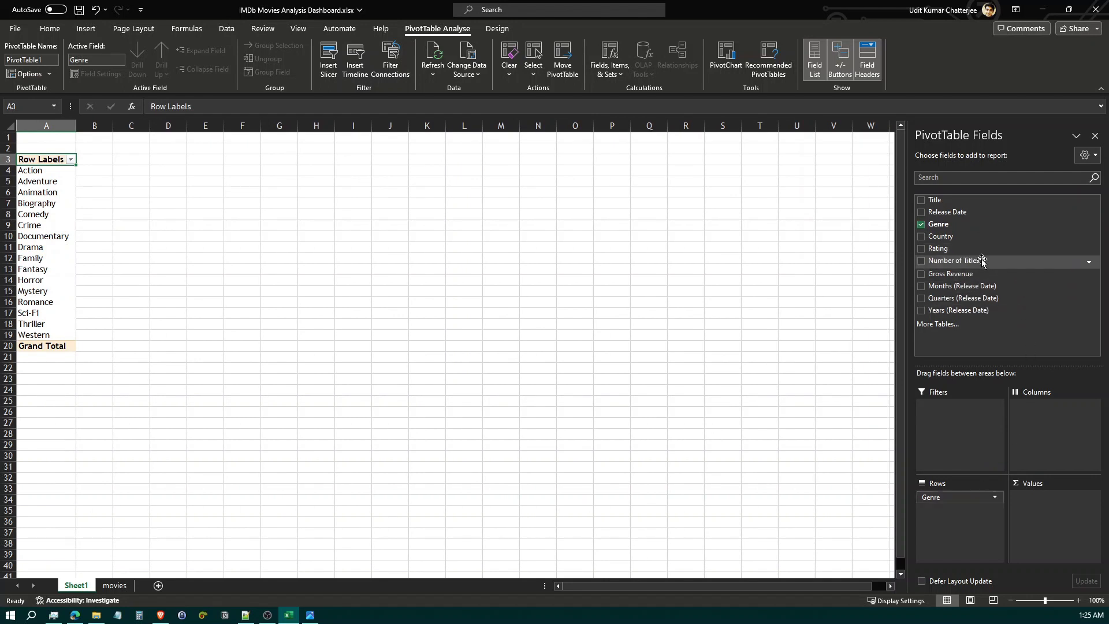
pyautogui.moveTo(982, 261); pyautogui.dragTo(1069, 524)
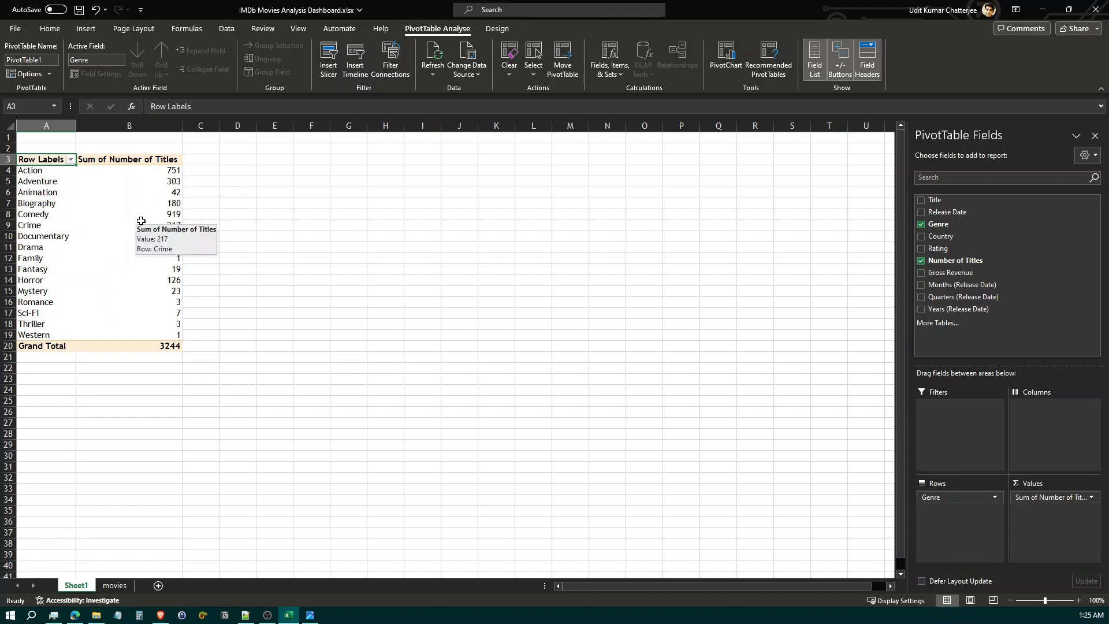
# Insert a clustered column PivotChart of titles by genre and place it beside the upper part of the PivotTable
pyautogui.click(85, 30)
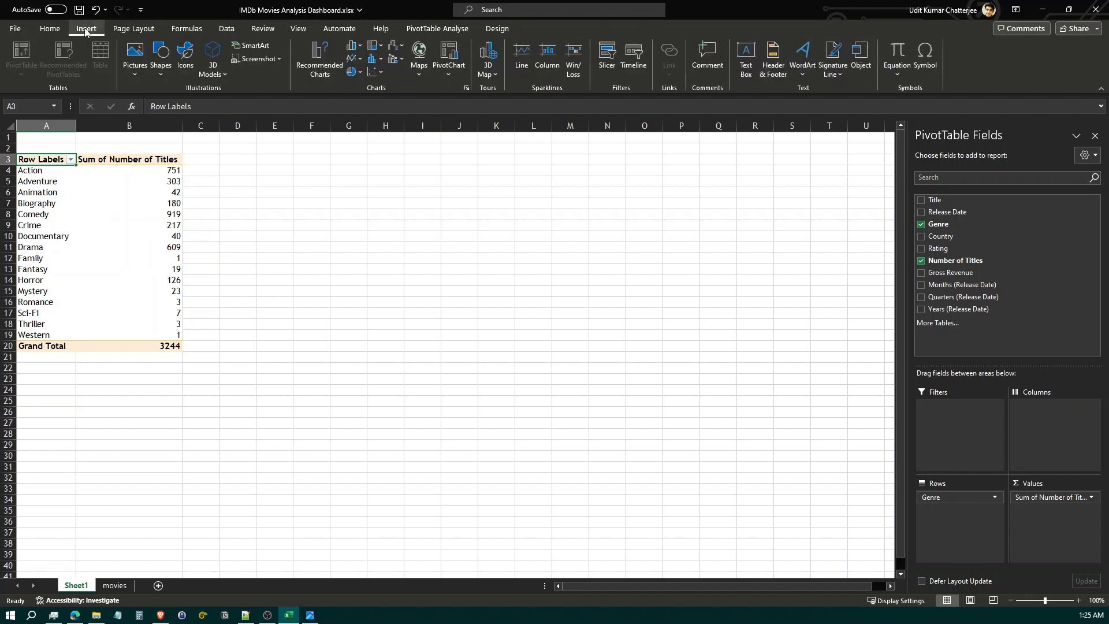
pyautogui.click(450, 77)
pyautogui.click(455, 90)
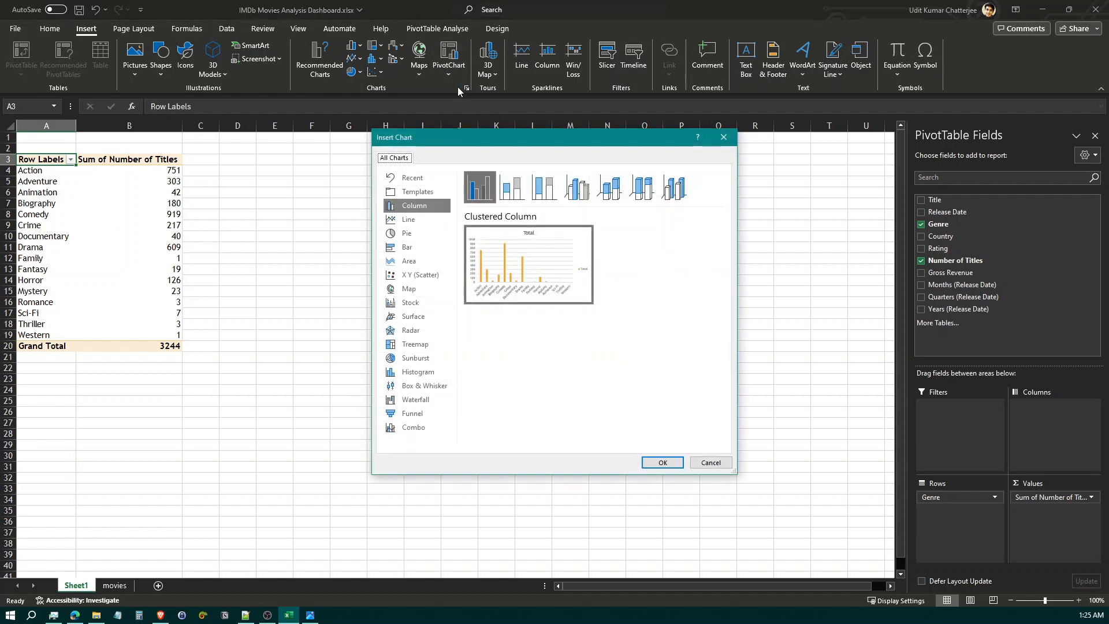
pyautogui.moveTo(580, 290)
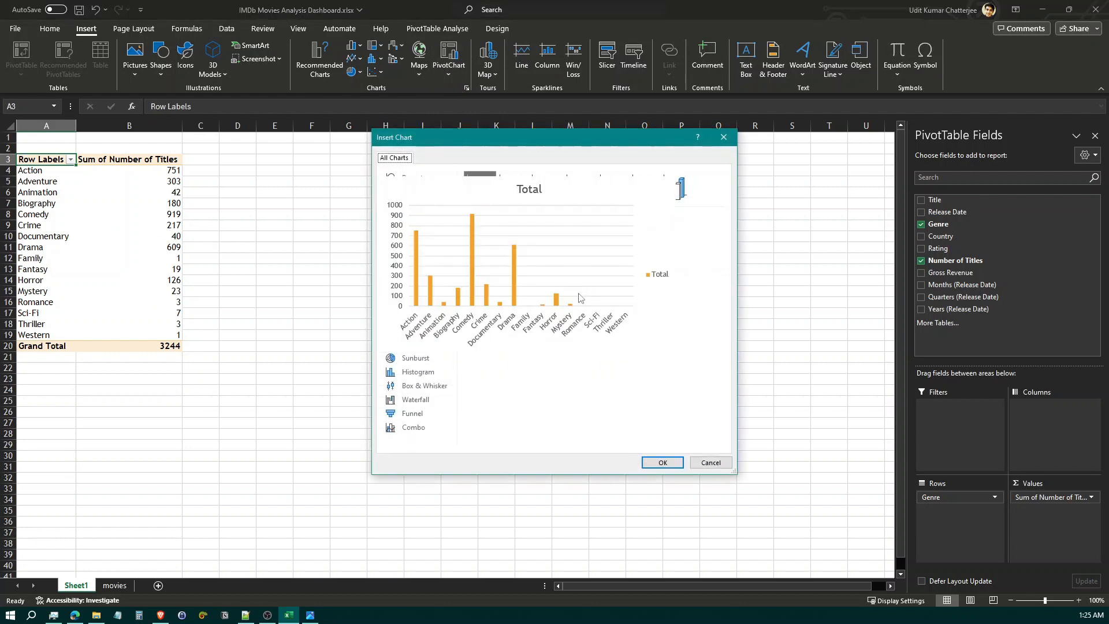
pyautogui.click(664, 462)
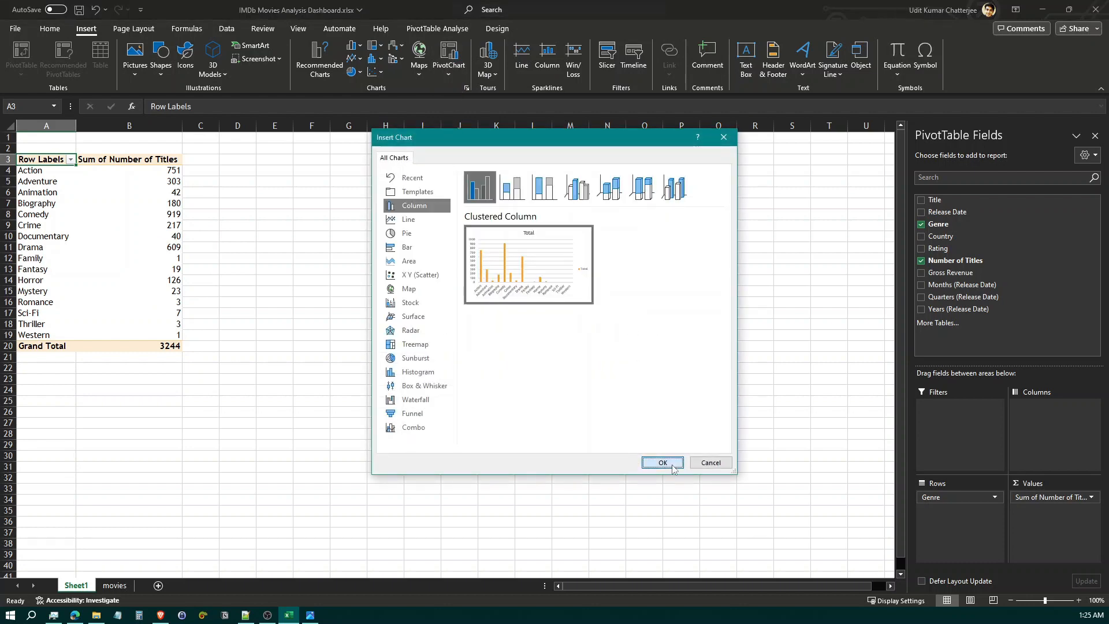
pyautogui.moveTo(513, 289); pyautogui.dragTo(437, 173)
# Sort the genres by Sum of Number of Titles from largest to smallest, matching the dashboard snapshot's chart
pyautogui.click(310, 615)
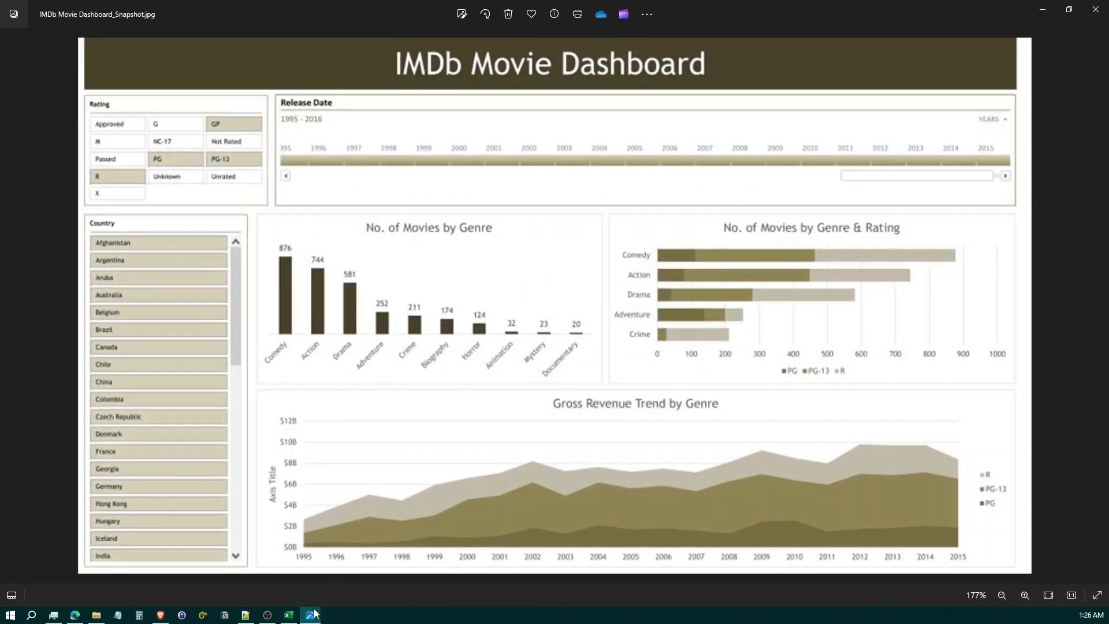
pyautogui.click(312, 616)
pyautogui.moveTo(338, 258)
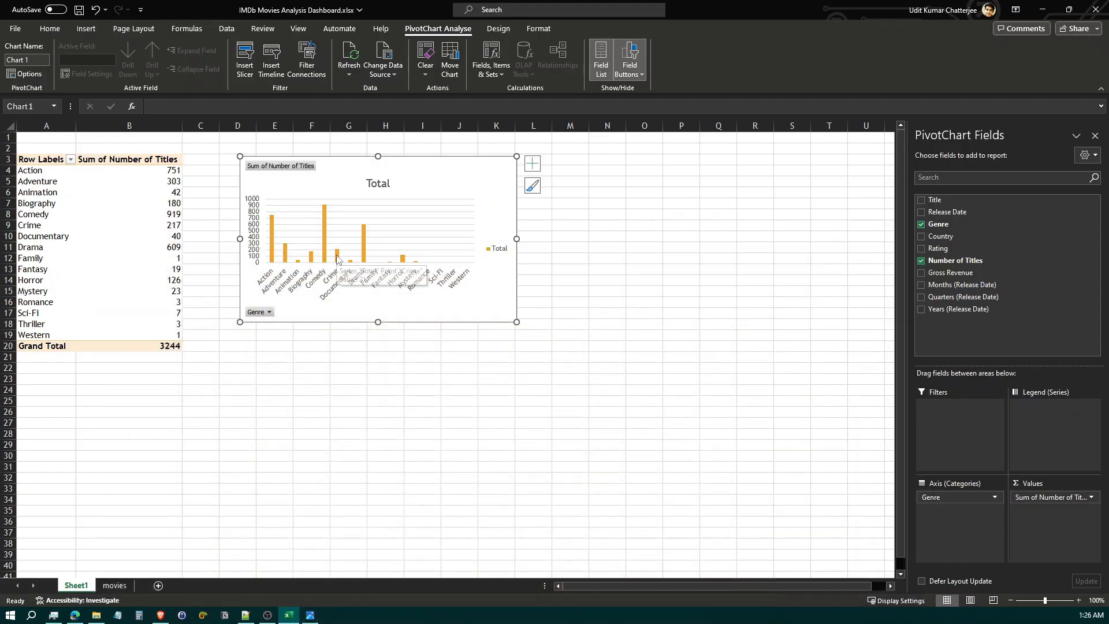
pyautogui.click(109, 169)
pyautogui.rightClick(110, 171)
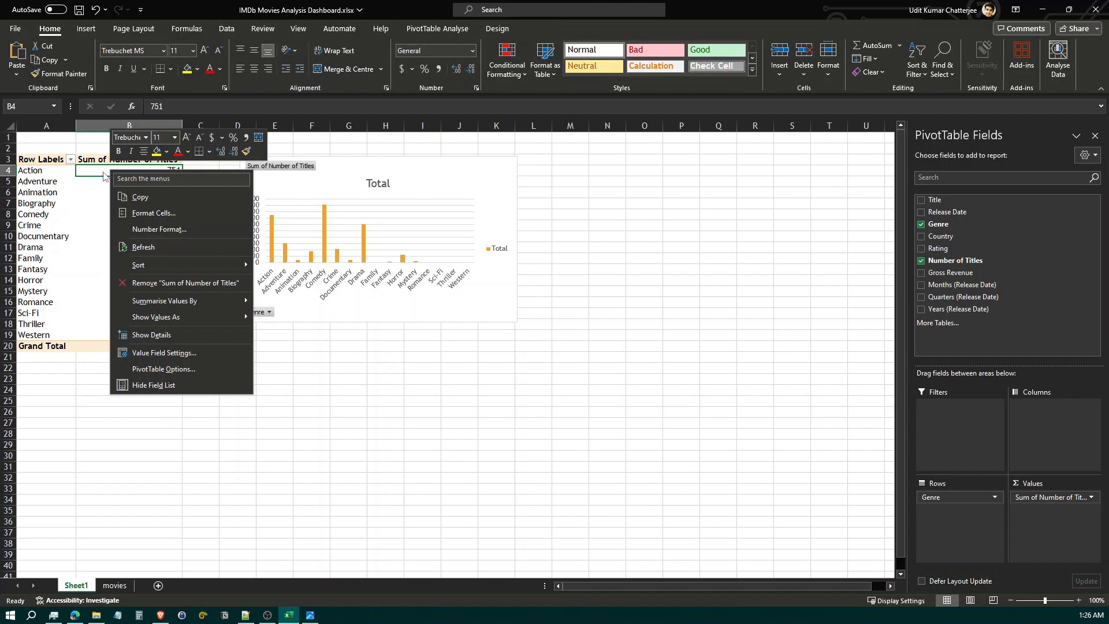
pyautogui.click(105, 175)
pyautogui.rightClick(104, 175)
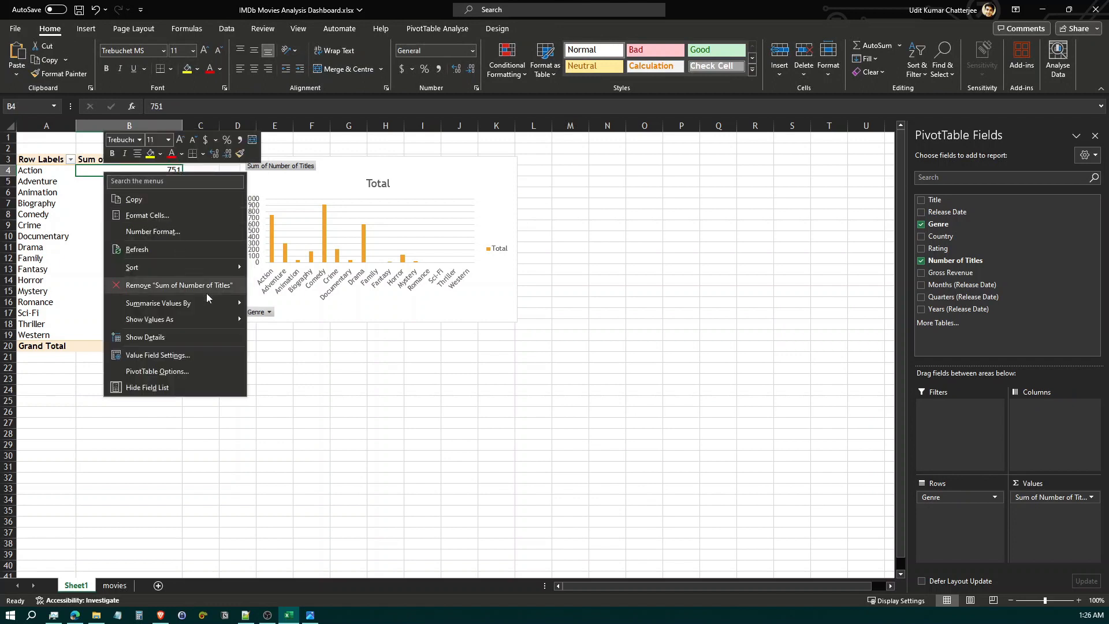
pyautogui.moveTo(233, 270)
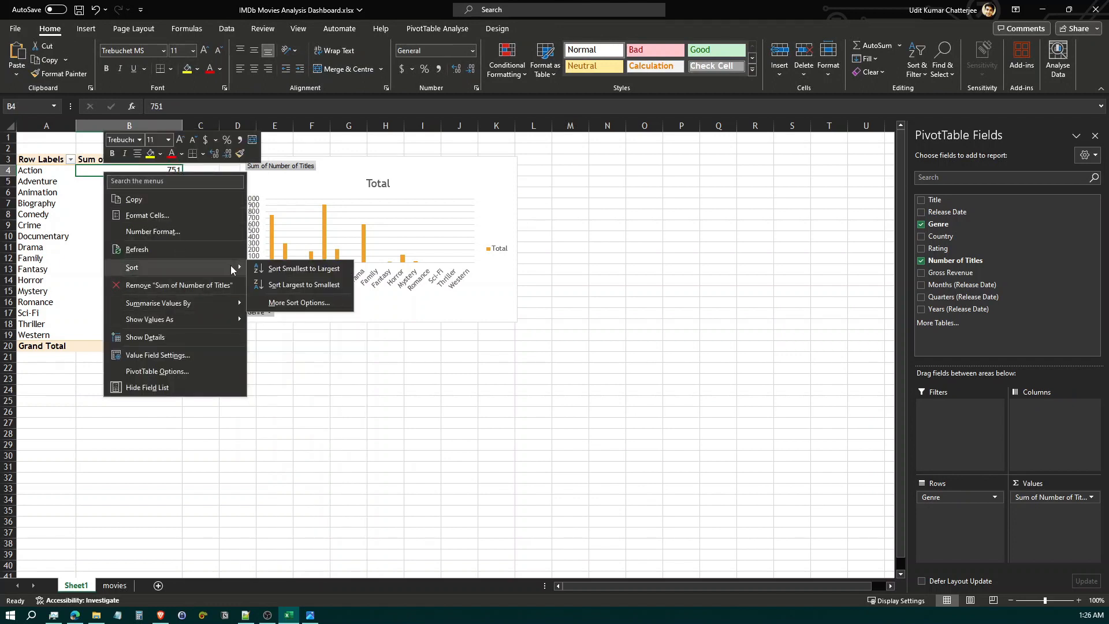
pyautogui.click(343, 285)
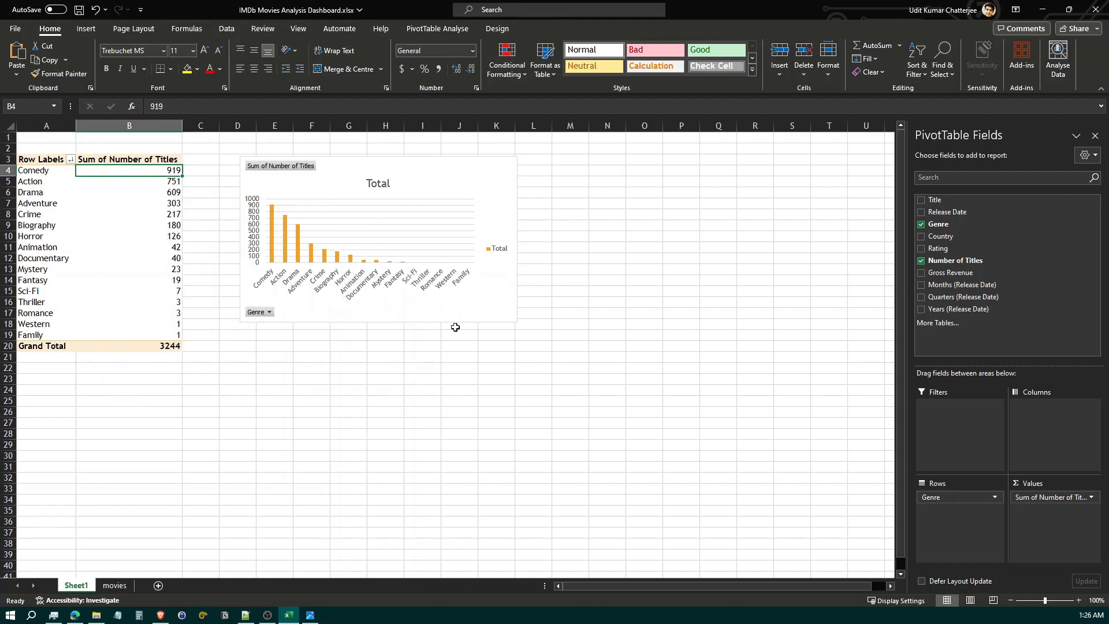
# Compare the column chart with the dashboard snapshot and move the chart slightly closer to the PivotTable
pyautogui.click(310, 614)
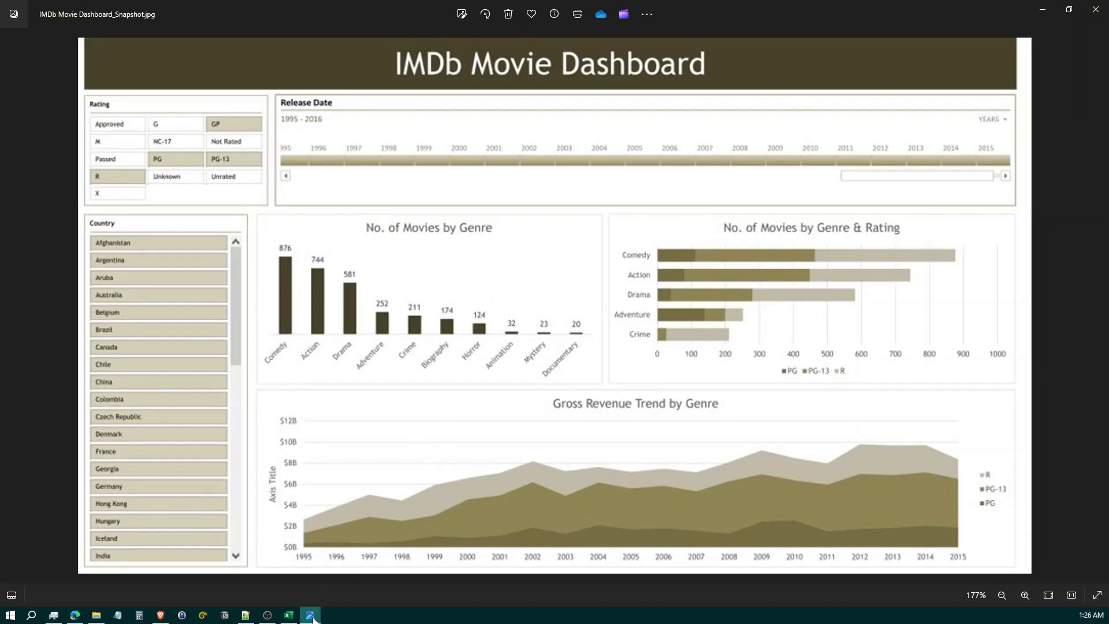
pyautogui.click(313, 615)
pyautogui.click(428, 173)
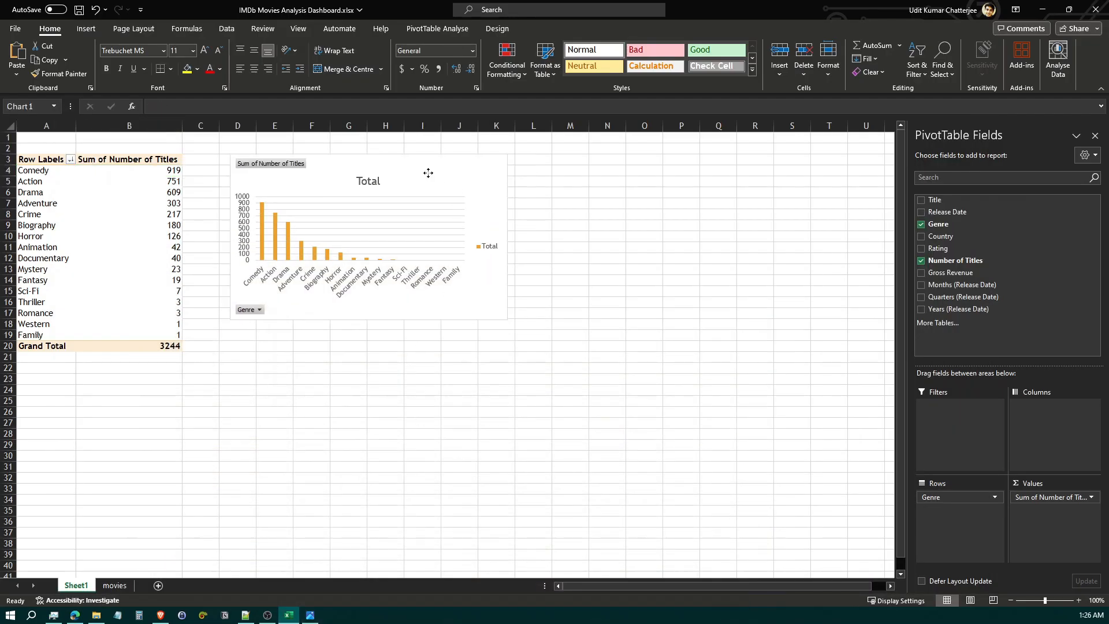
# Consult the dashboard snapshot, then copy the entire genre PivotTable and paste the copy below it at cell A24
pyautogui.click(310, 615)
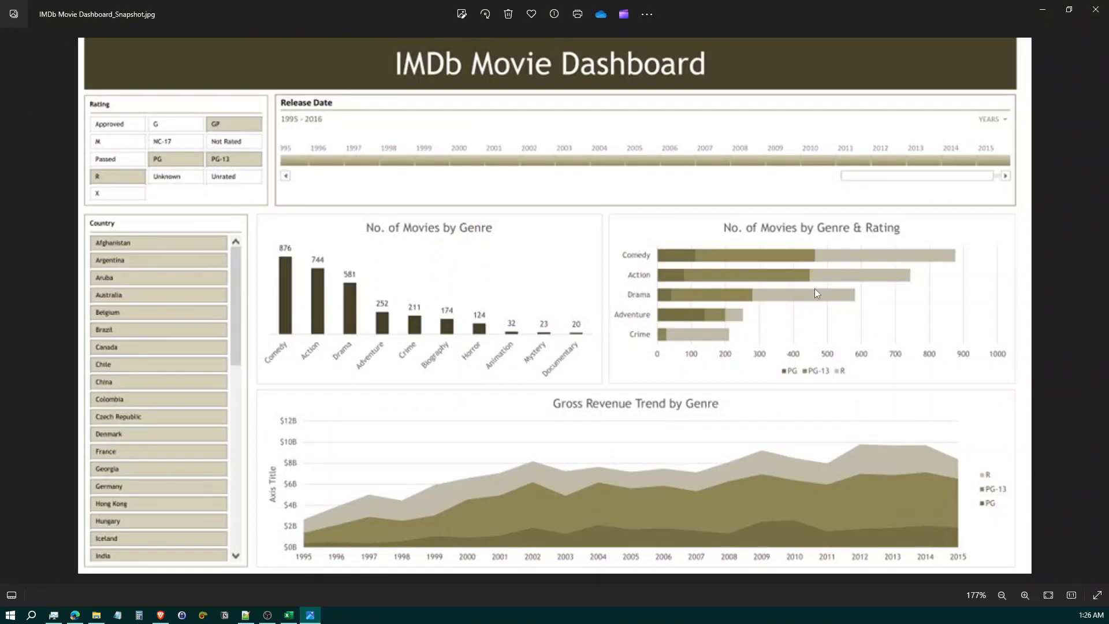
pyautogui.click(310, 615)
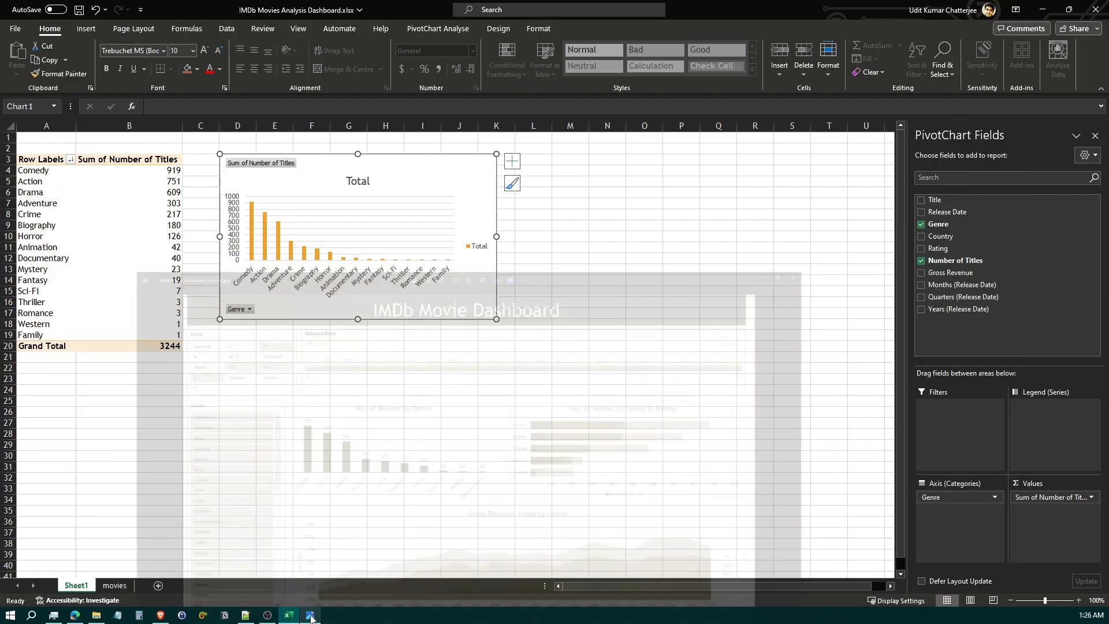
pyautogui.click(53, 175)
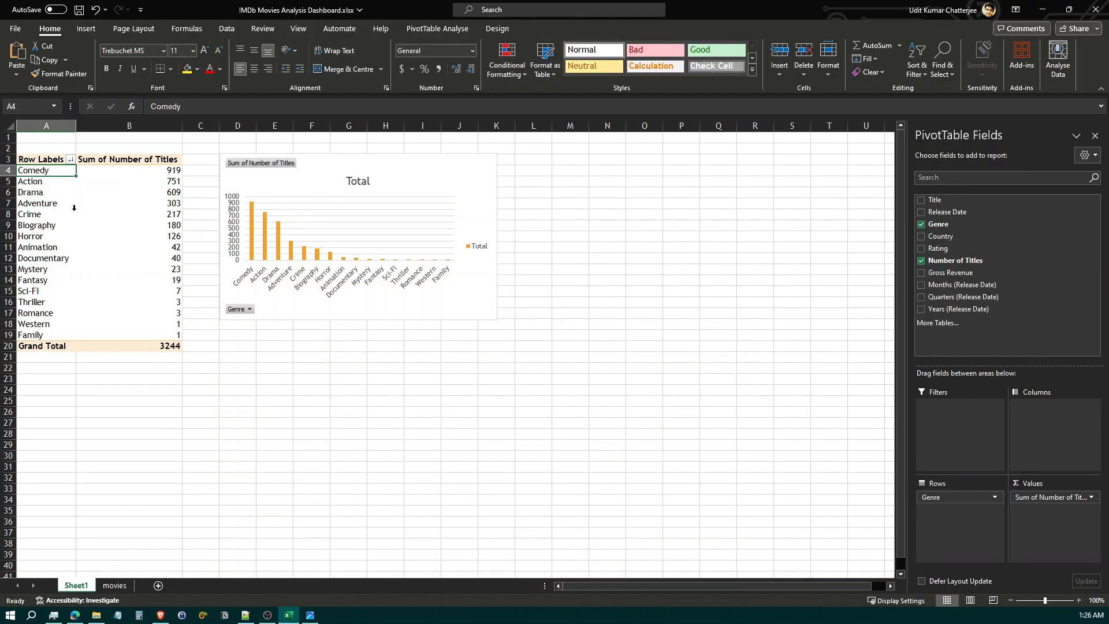
pyautogui.moveTo(76, 213)
pyautogui.click(450, 30)
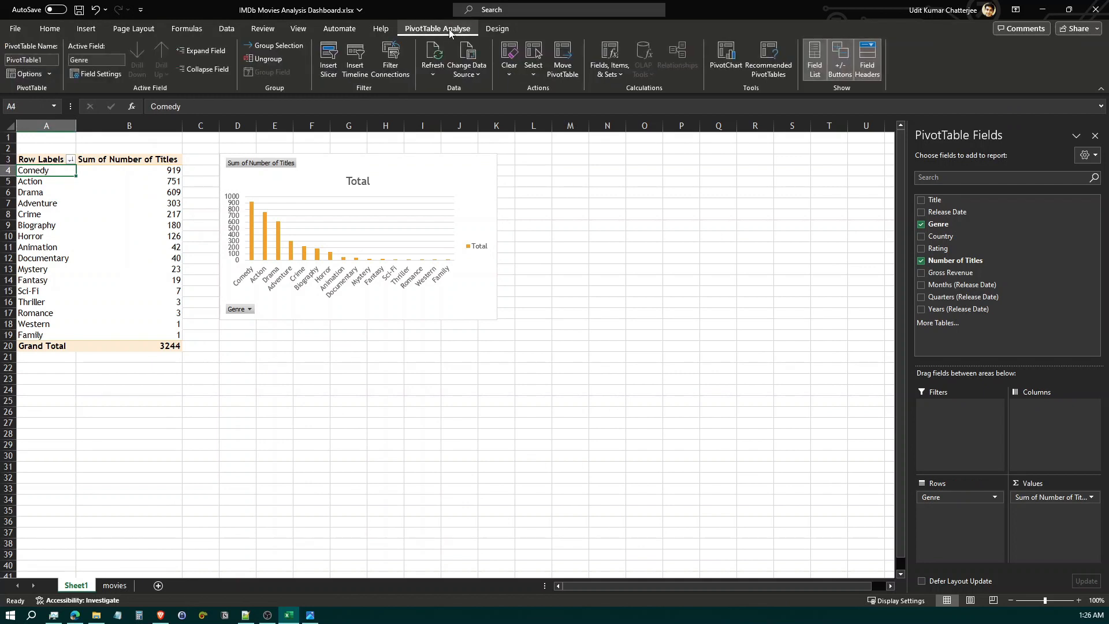
pyautogui.click(533, 68)
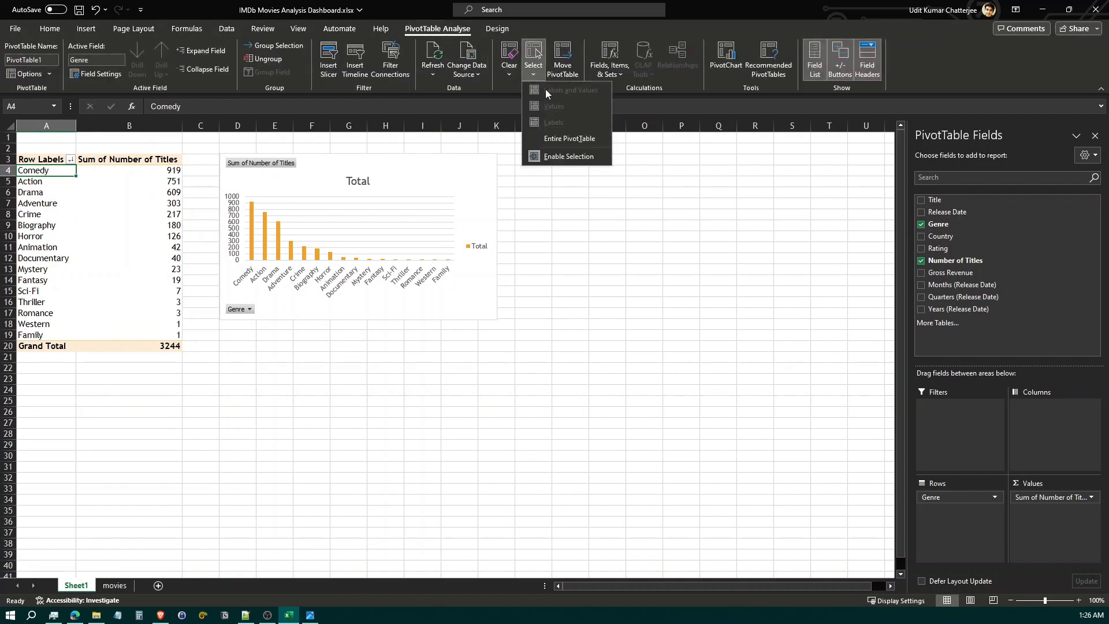
pyautogui.click(570, 139)
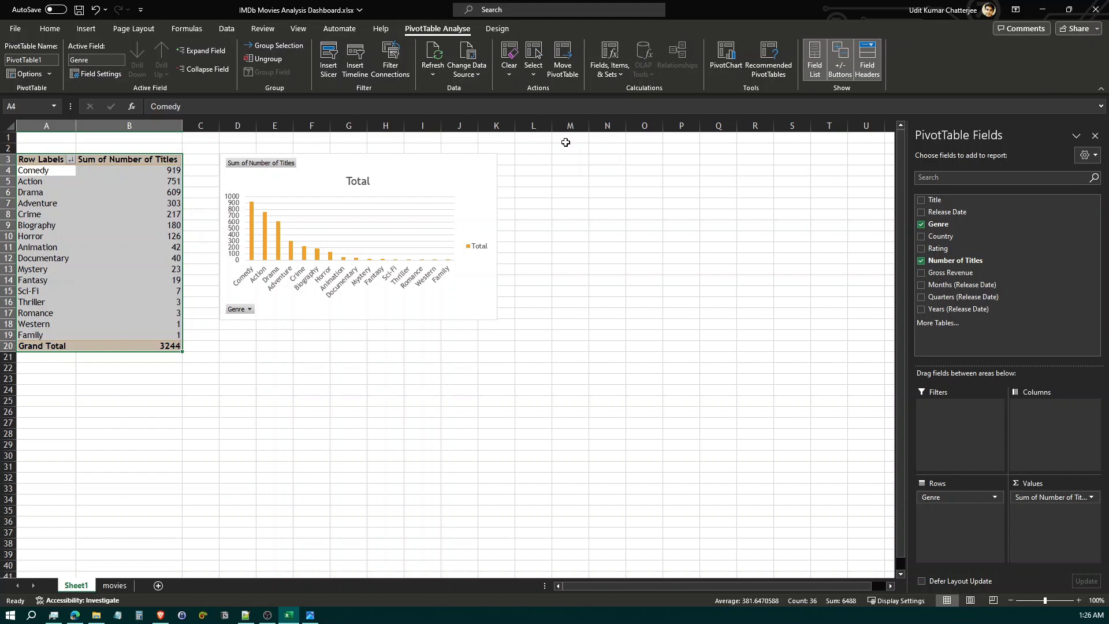
pyautogui.hotkey('ctrl', 'c')
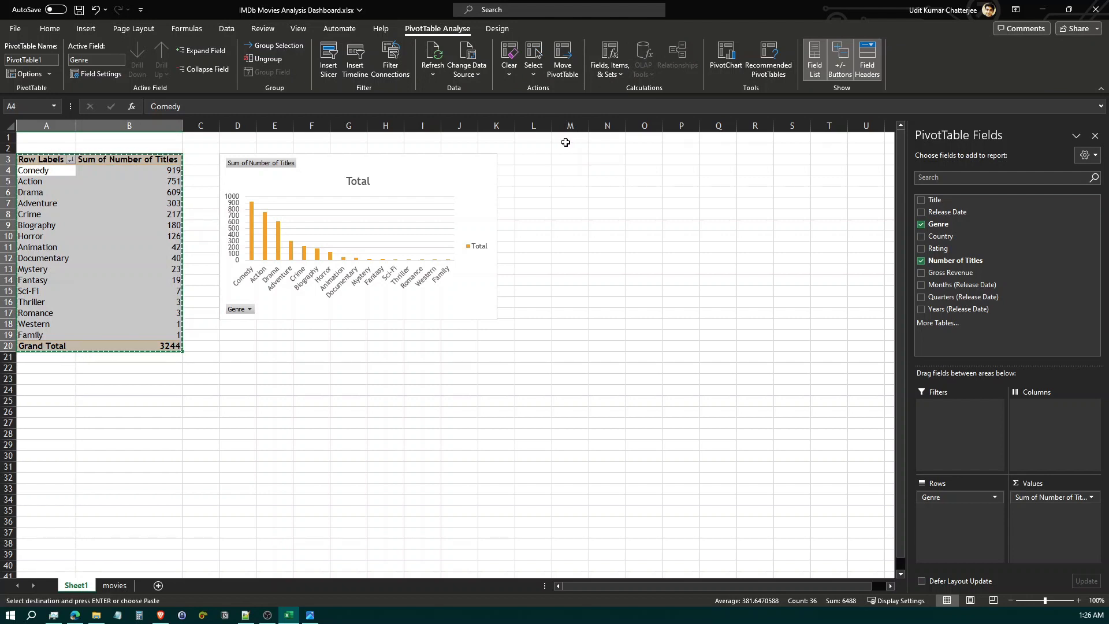
pyautogui.click(57, 390)
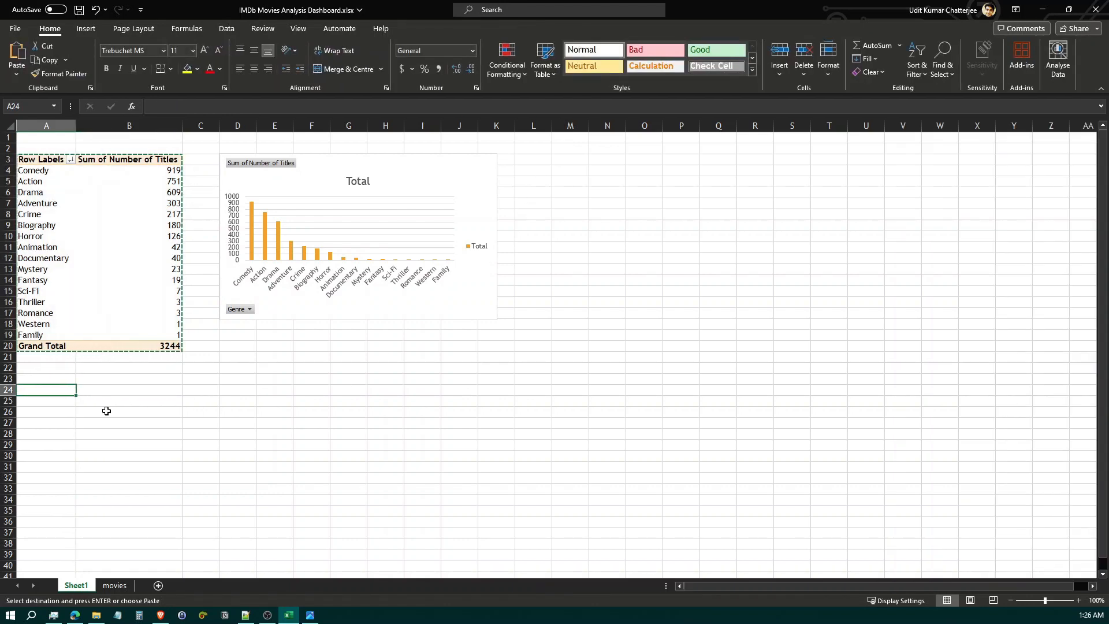
pyautogui.hotkey('ctrl', 'v')
pyautogui.scroll(-3, 157, 413)
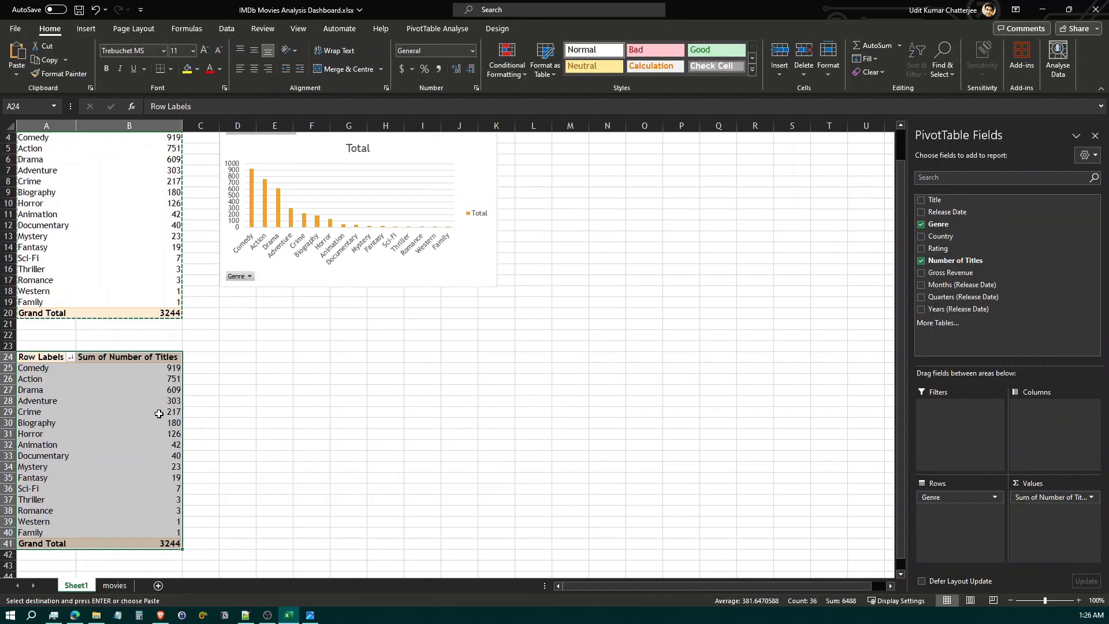
# Following the snapshot's genre and rating chart, add Rating as the columns of the copied PivotTable
pyautogui.click(311, 616)
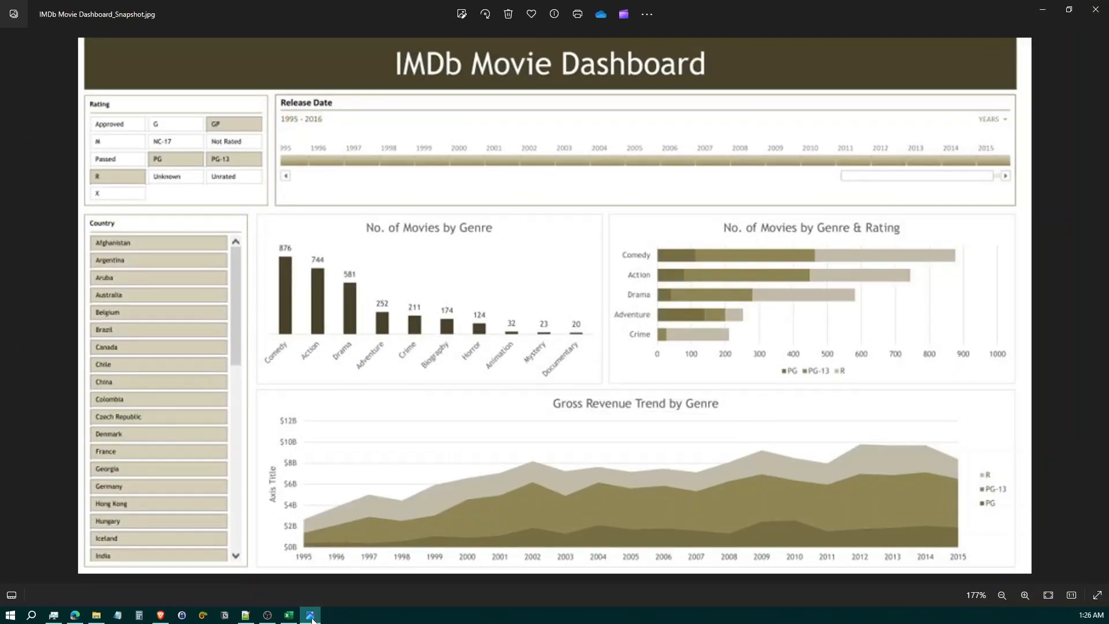
pyautogui.click(312, 615)
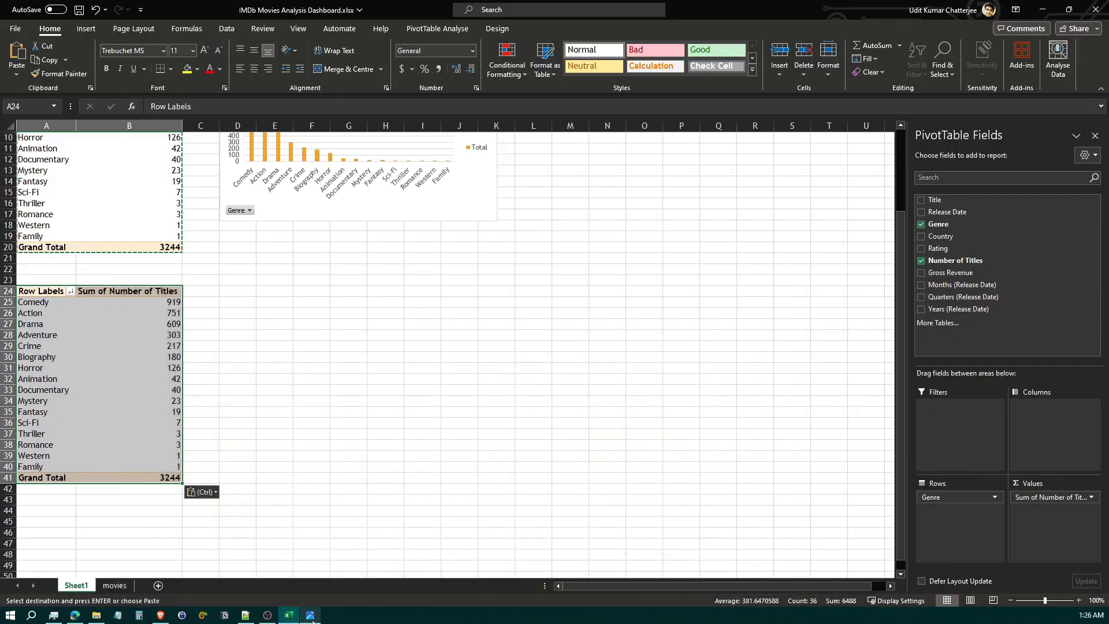
pyautogui.click(519, 379)
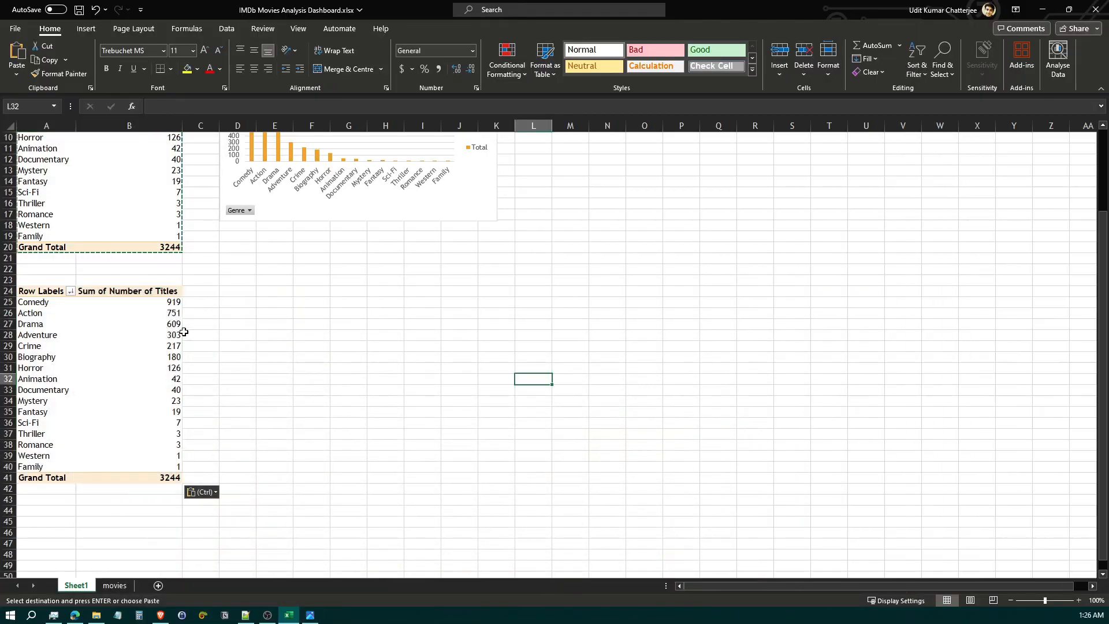
pyautogui.click(176, 325)
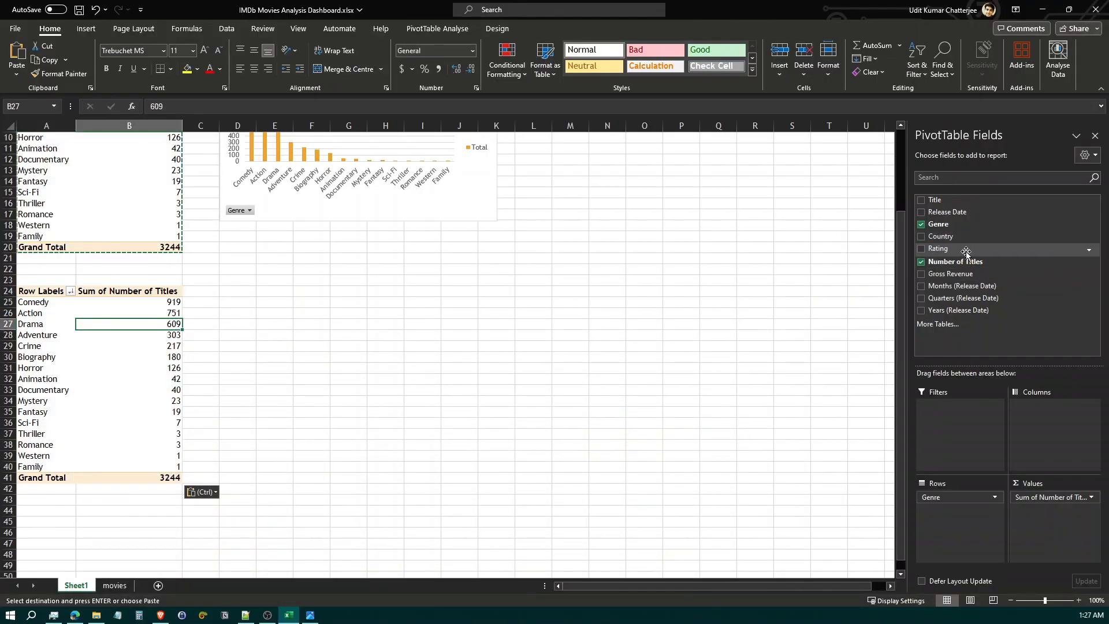
pyautogui.moveTo(937, 248); pyautogui.dragTo(1057, 422)
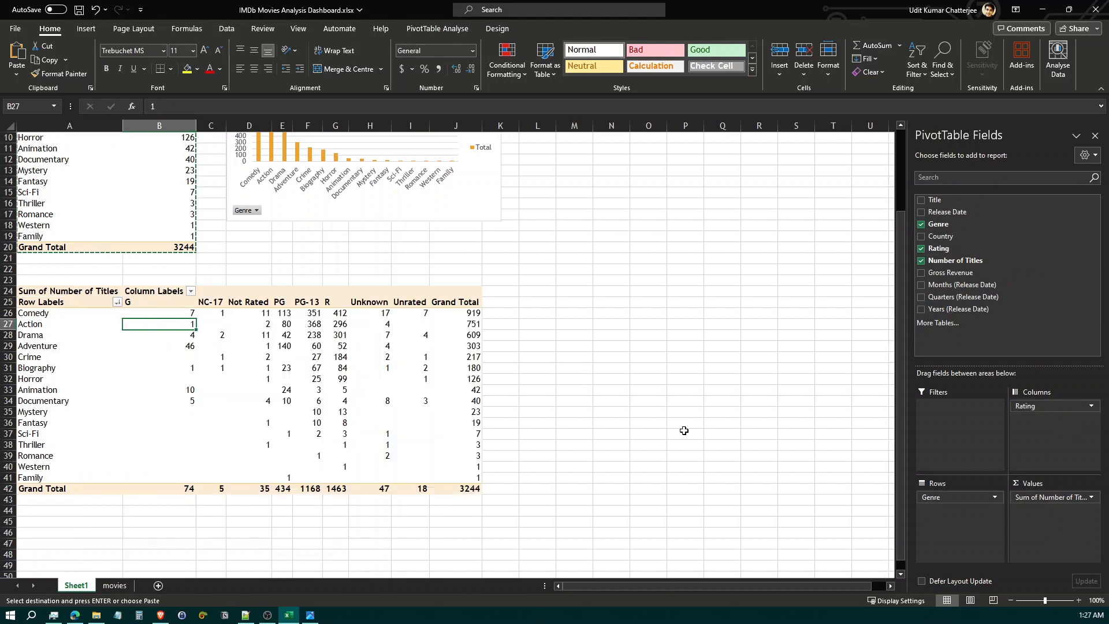
pyautogui.click(190, 354)
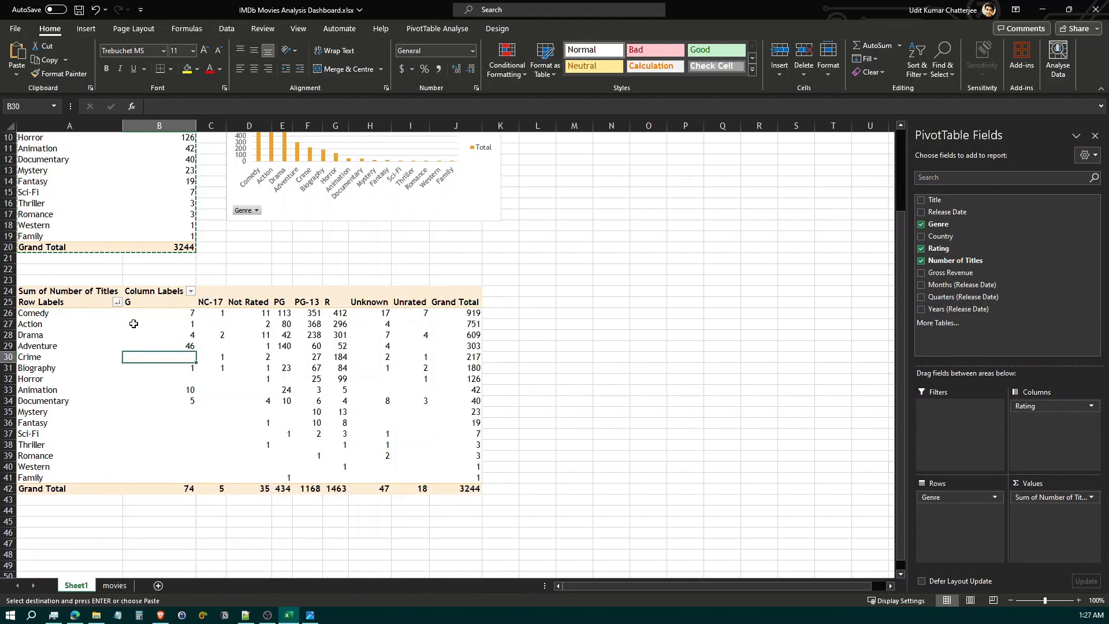
pyautogui.moveTo(153, 314); pyautogui.dragTo(171, 352)
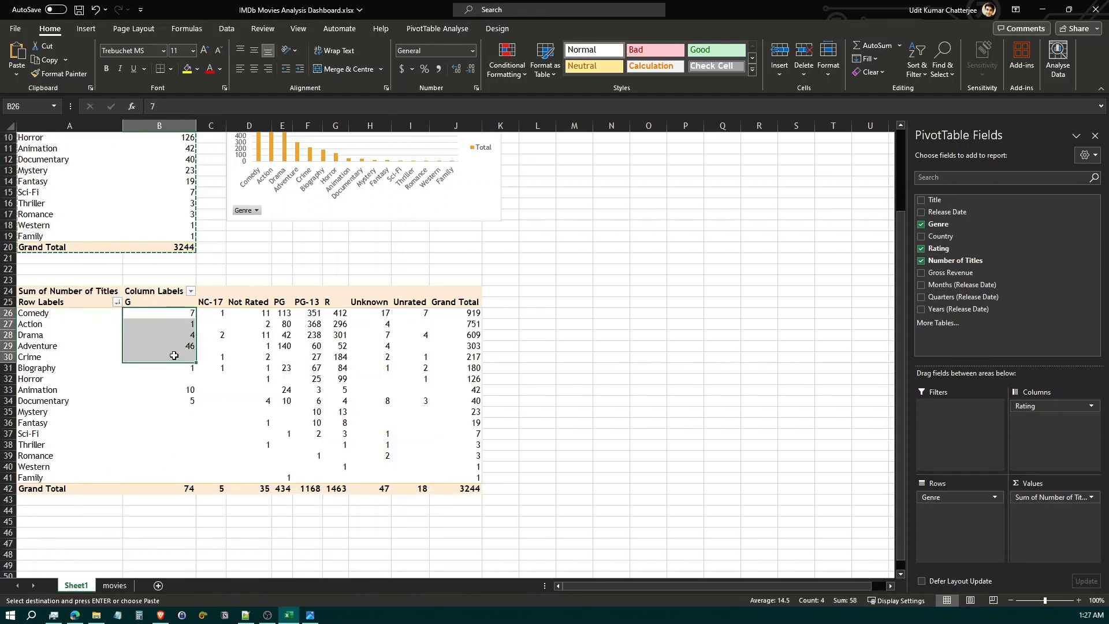
pyautogui.click(49, 315)
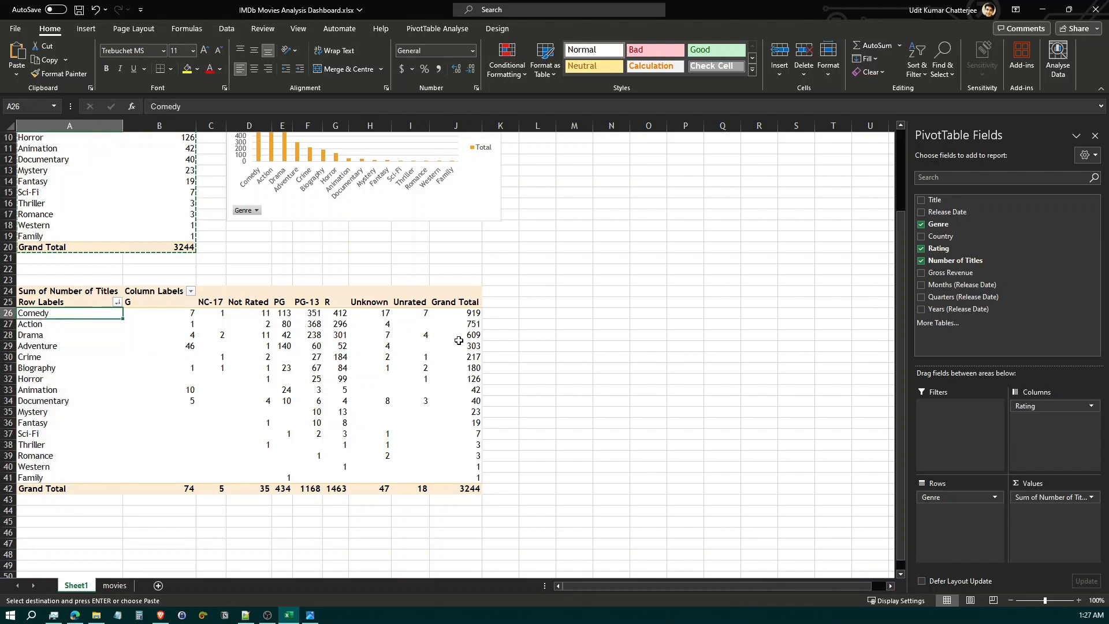
pyautogui.moveTo(474, 315)
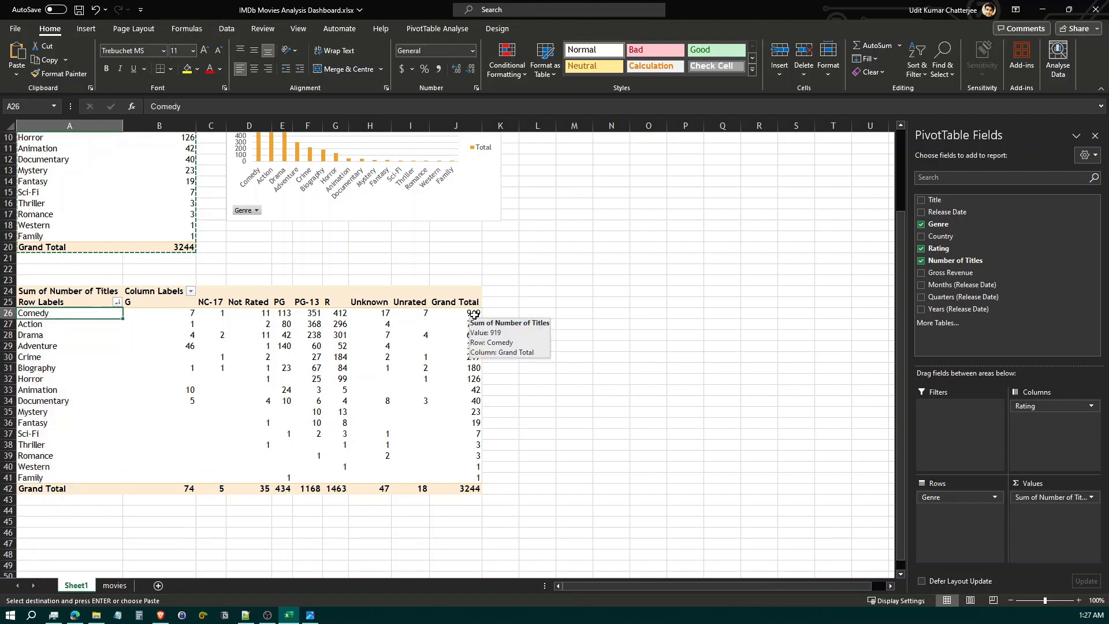
pyautogui.scroll(2, 386, 349)
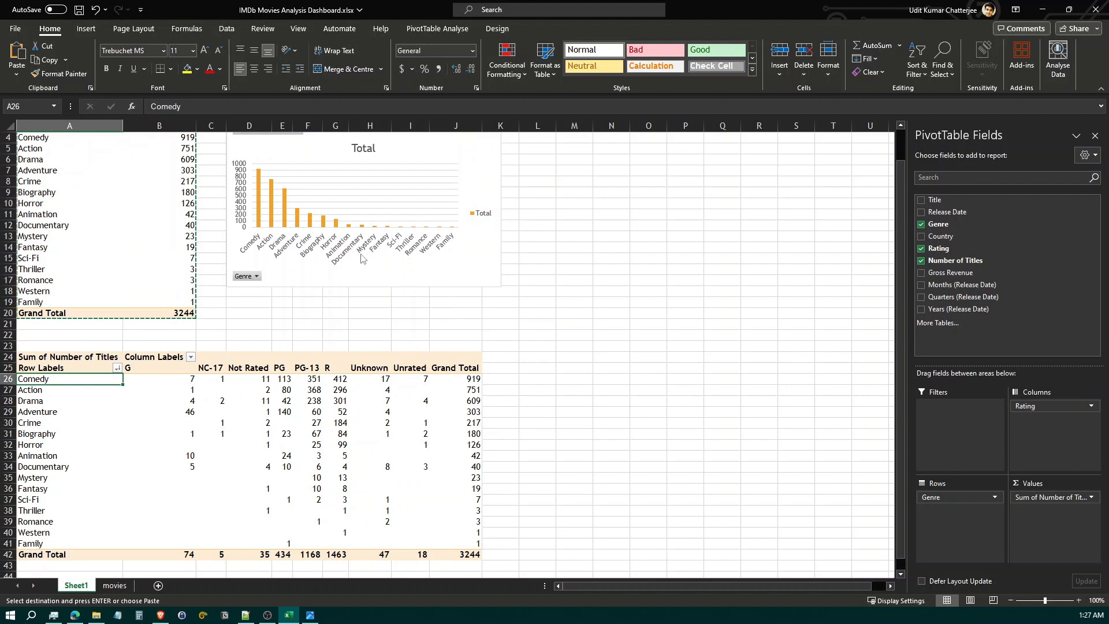
pyautogui.click(95, 375)
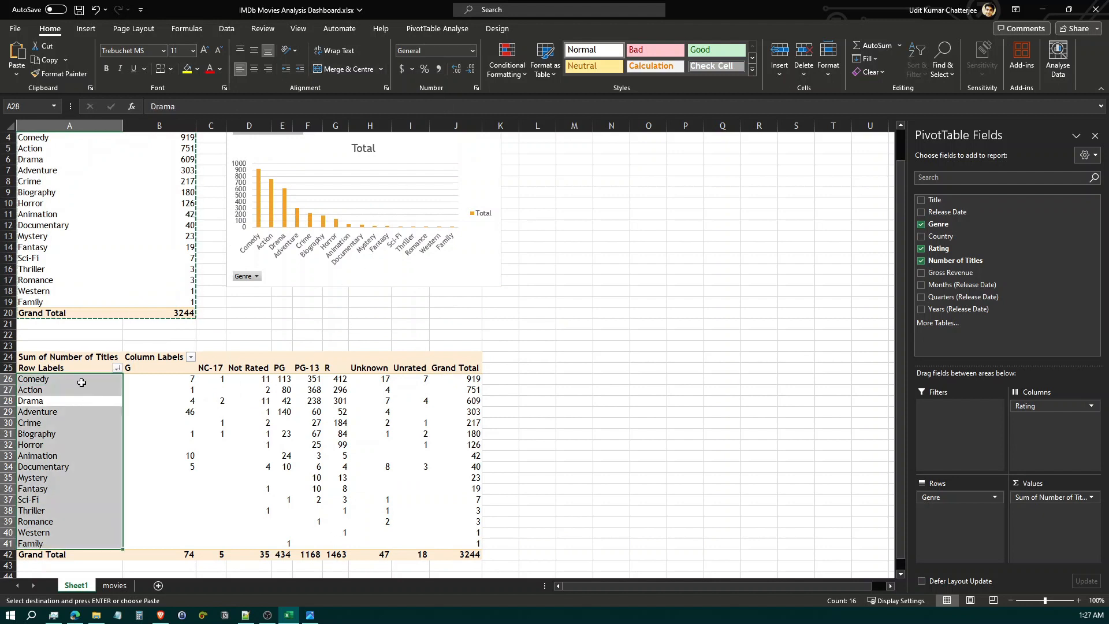
# Insert a Stacked Bar PivotChart of titles by genre and rating from the second PivotTable and place it beside that table
pyautogui.click(82, 382)
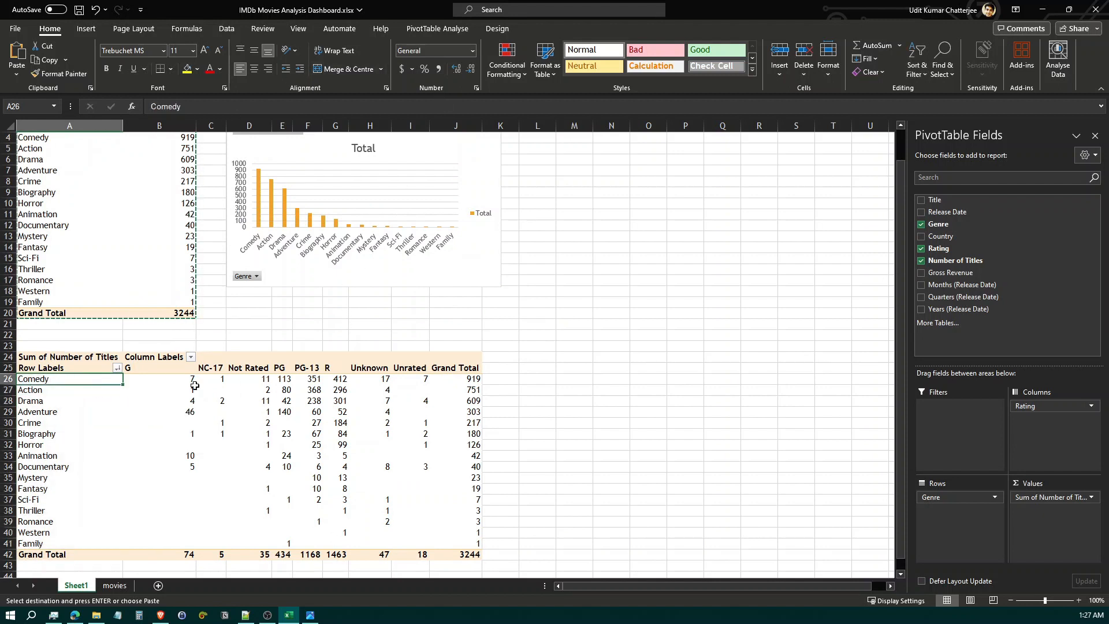
pyautogui.click(86, 30)
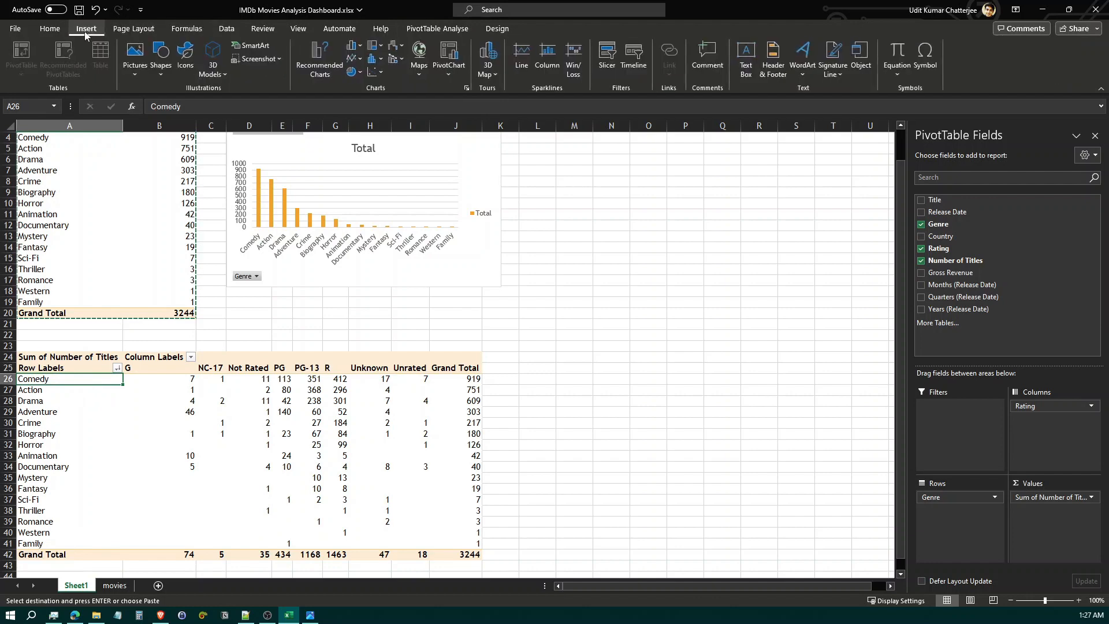
pyautogui.click(466, 89)
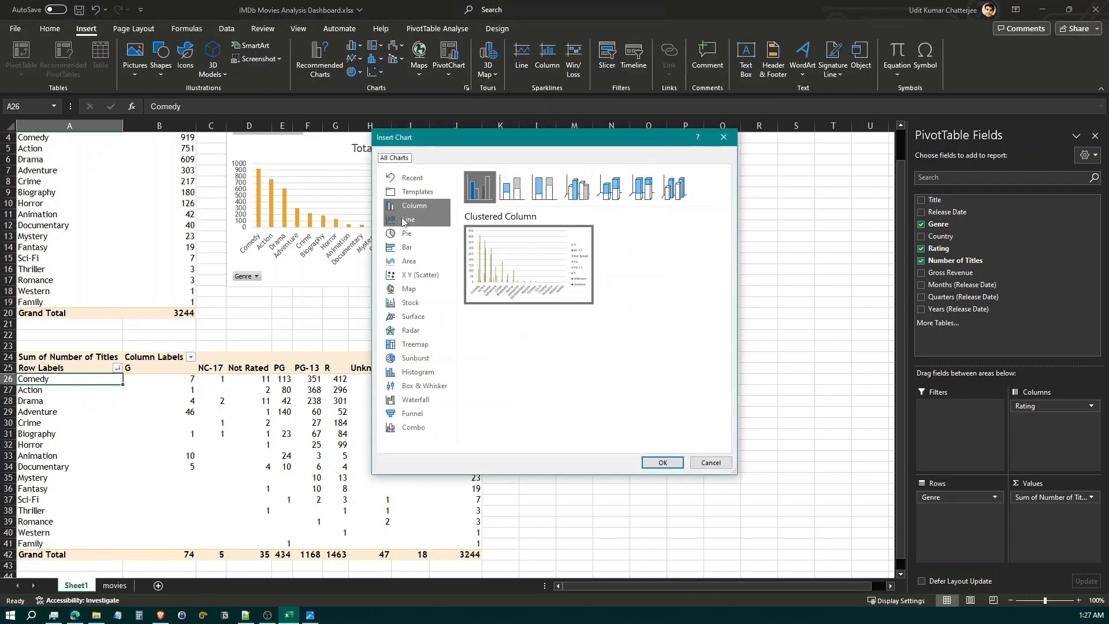
pyautogui.click(407, 247)
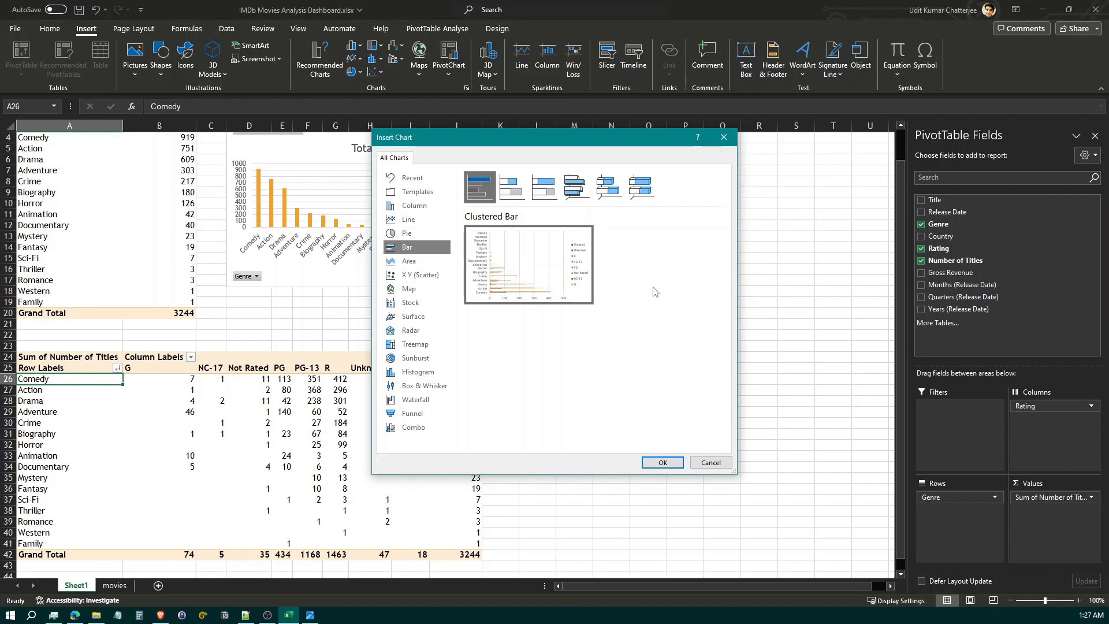
pyautogui.click(513, 190)
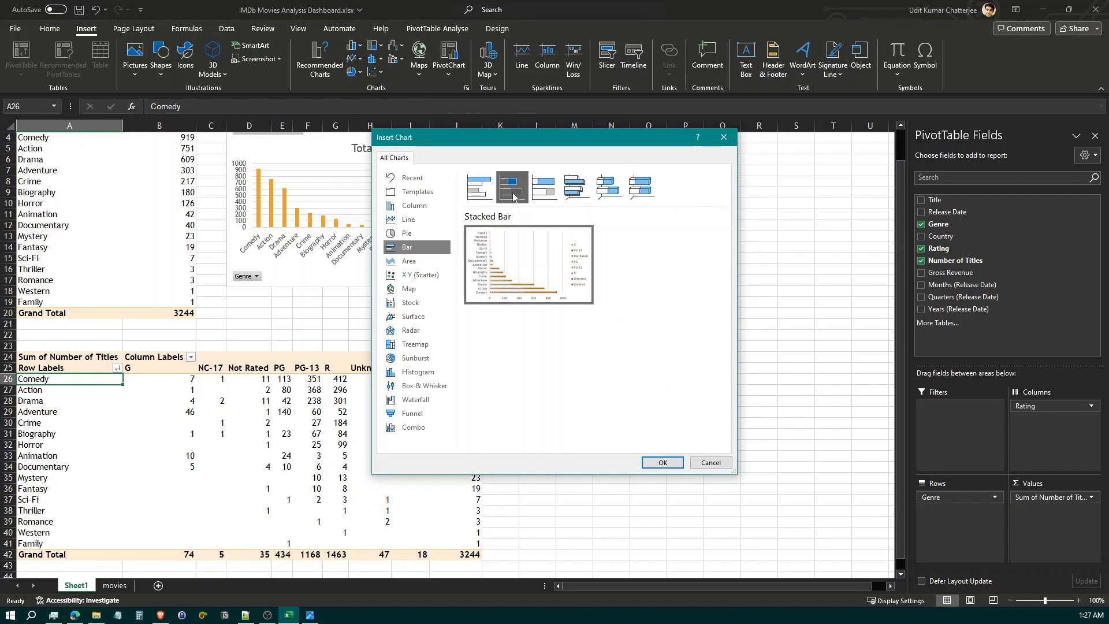
pyautogui.click(661, 462)
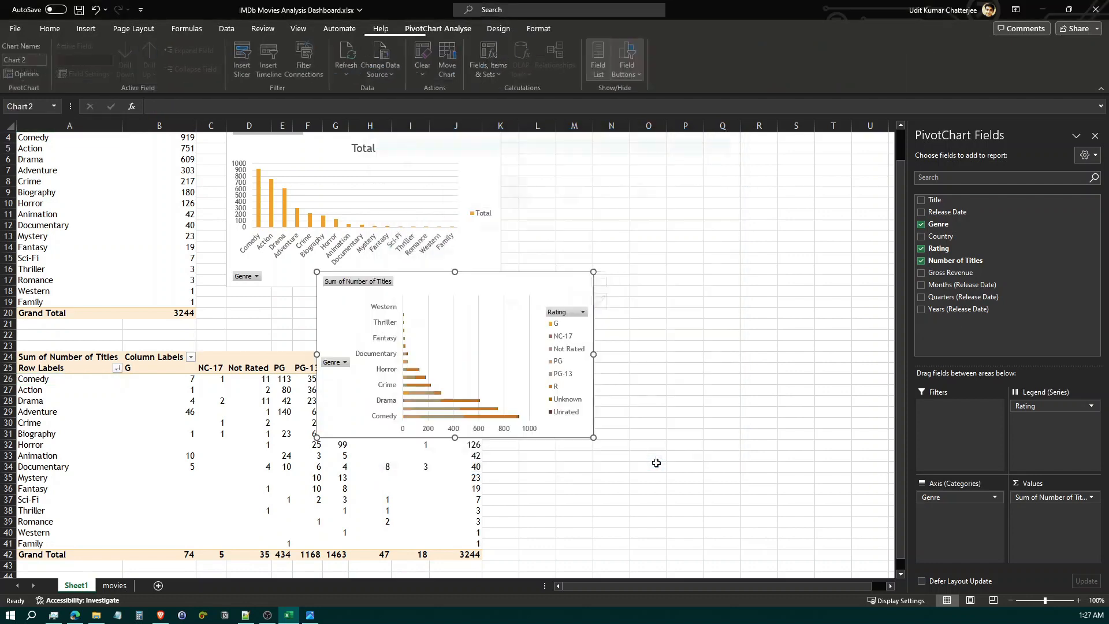
pyautogui.moveTo(498, 289); pyautogui.dragTo(723, 309)
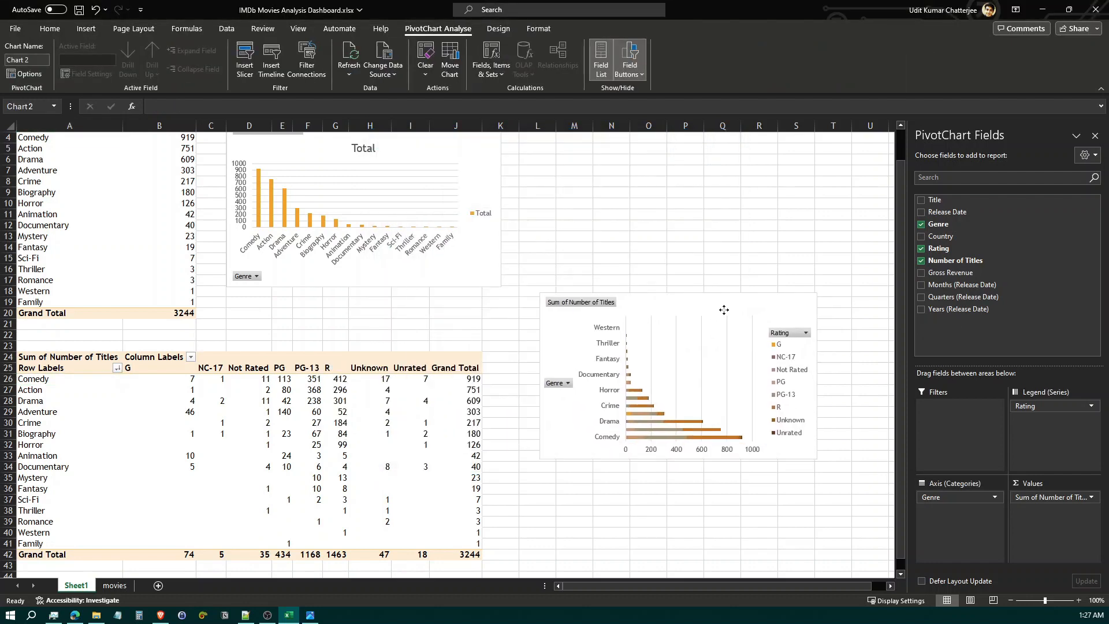
# Sort the second PivotTable's genres by their Grand Total of titles from smallest to largest
pyautogui.scroll(-2, 649, 283)
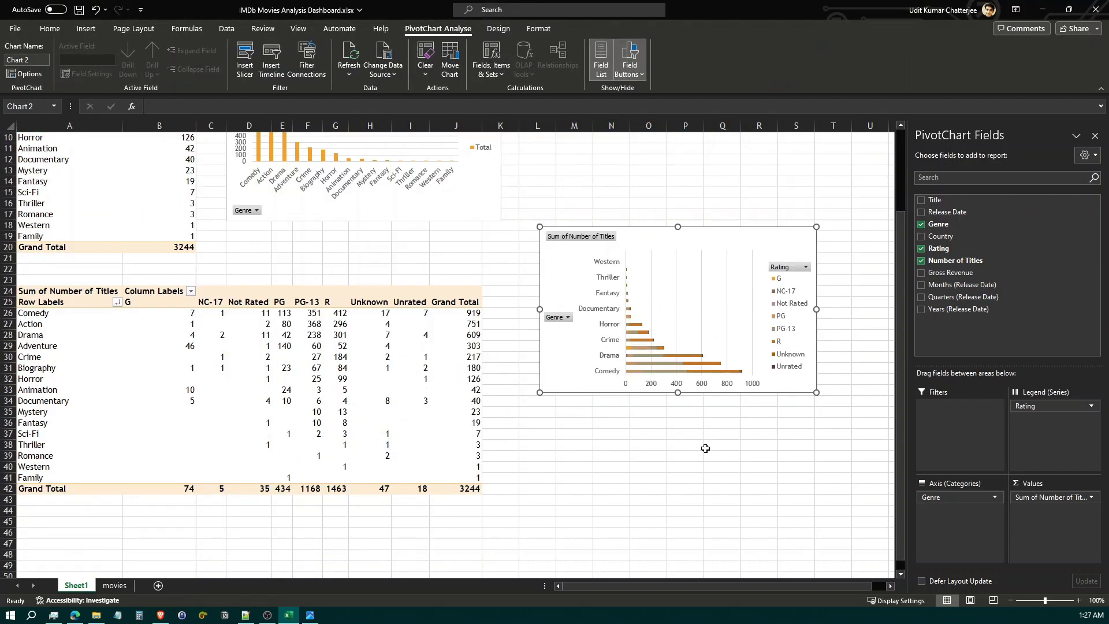
pyautogui.click(452, 315)
pyautogui.rightClick(461, 317)
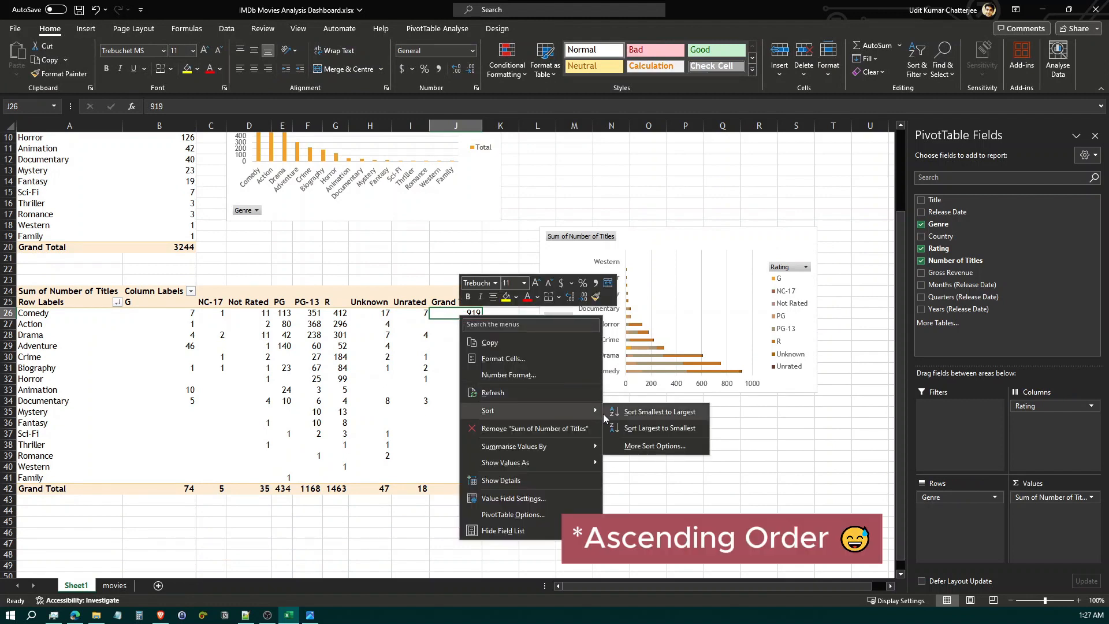
pyautogui.click(635, 413)
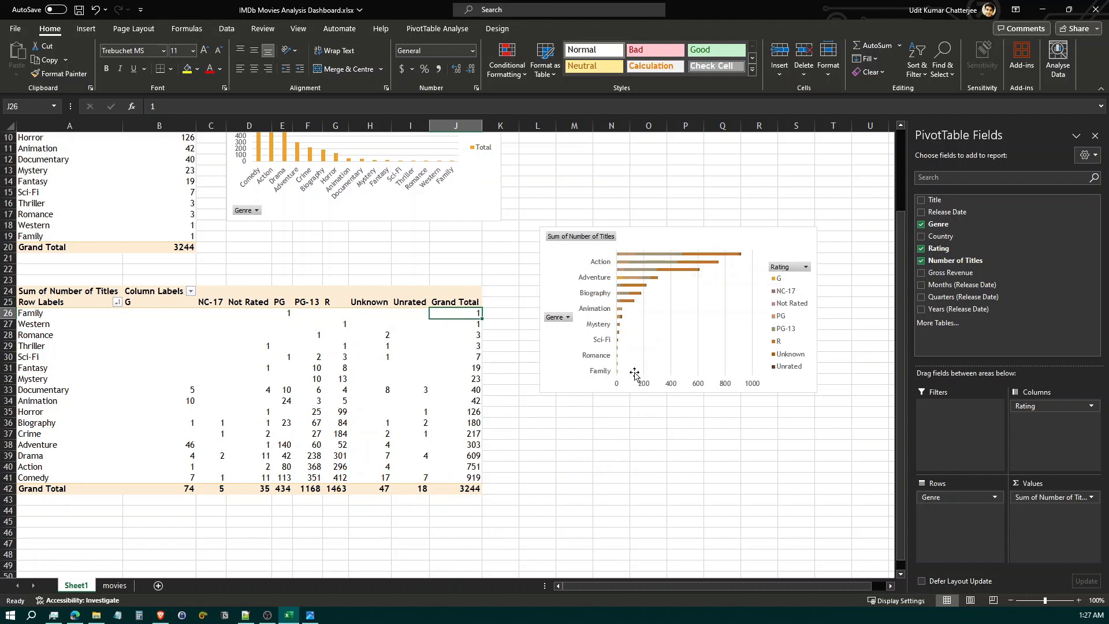
# Widen the stacked bar chart on both sides and move it slightly up beside the second PivotTable
pyautogui.click(816, 322)
pyautogui.moveTo(816, 310); pyautogui.dragTo(866, 310)
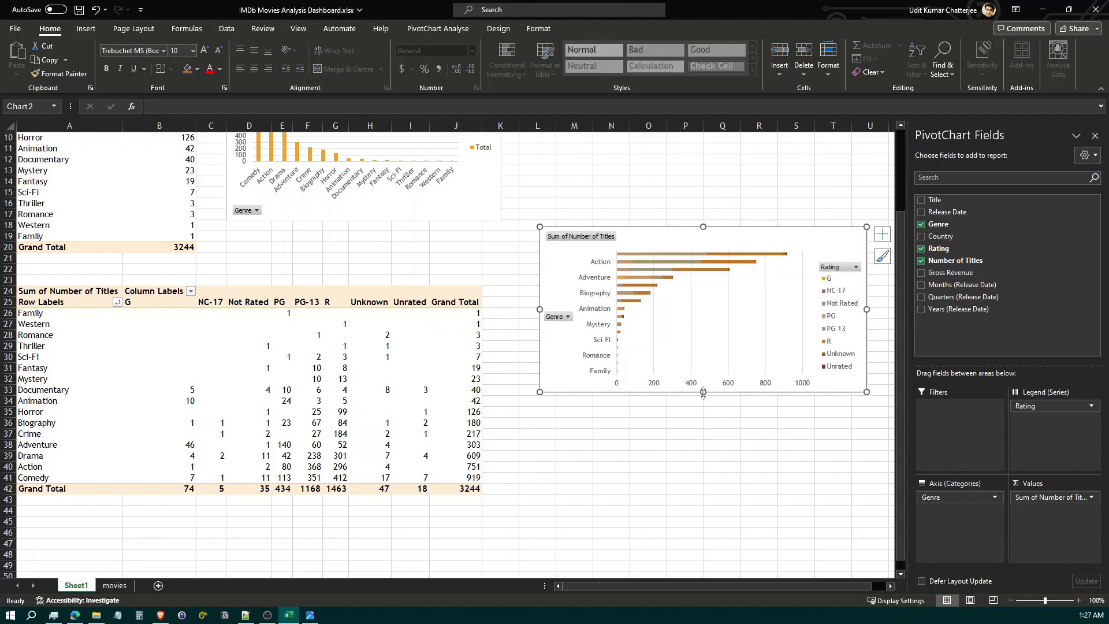
pyautogui.moveTo(539, 309); pyautogui.dragTo(503, 310)
pyautogui.moveTo(678, 253); pyautogui.dragTo(690, 232)
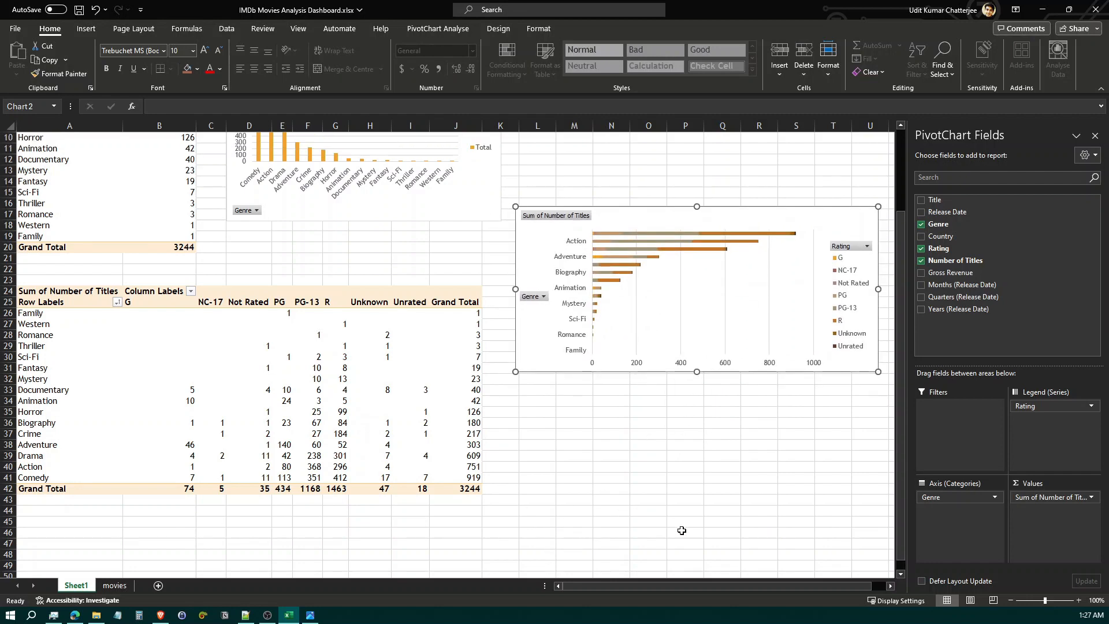
pyautogui.scroll(3, 617, 501)
pyautogui.scroll(-1, 615, 514)
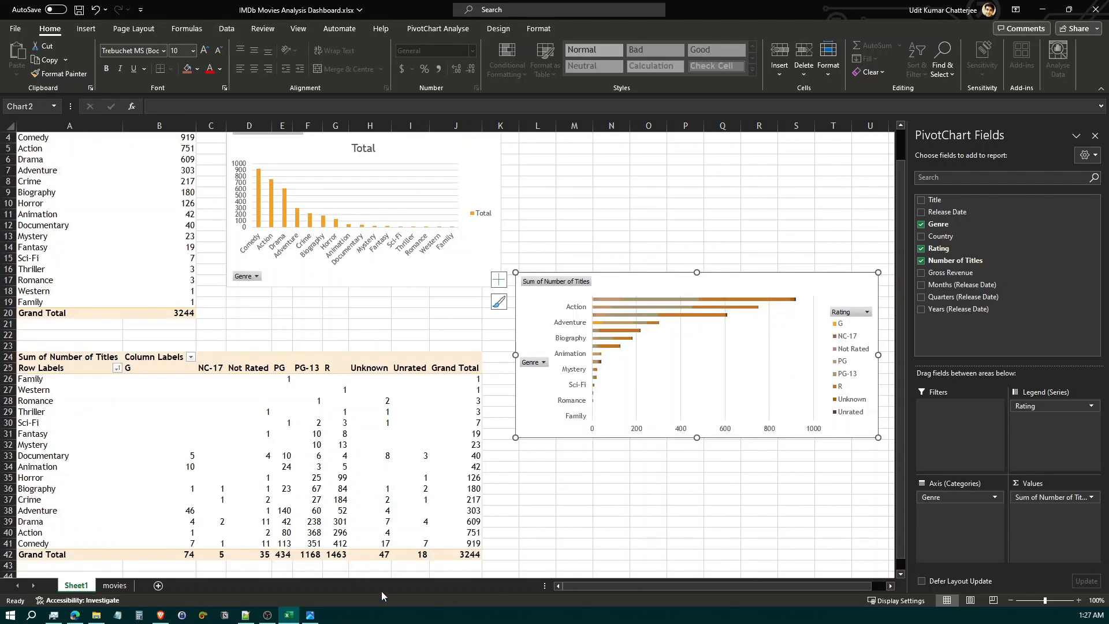
# Check the snapshot's gross revenue trend chart, and copy the entire first PivotTable of titles by genre
pyautogui.click(310, 615)
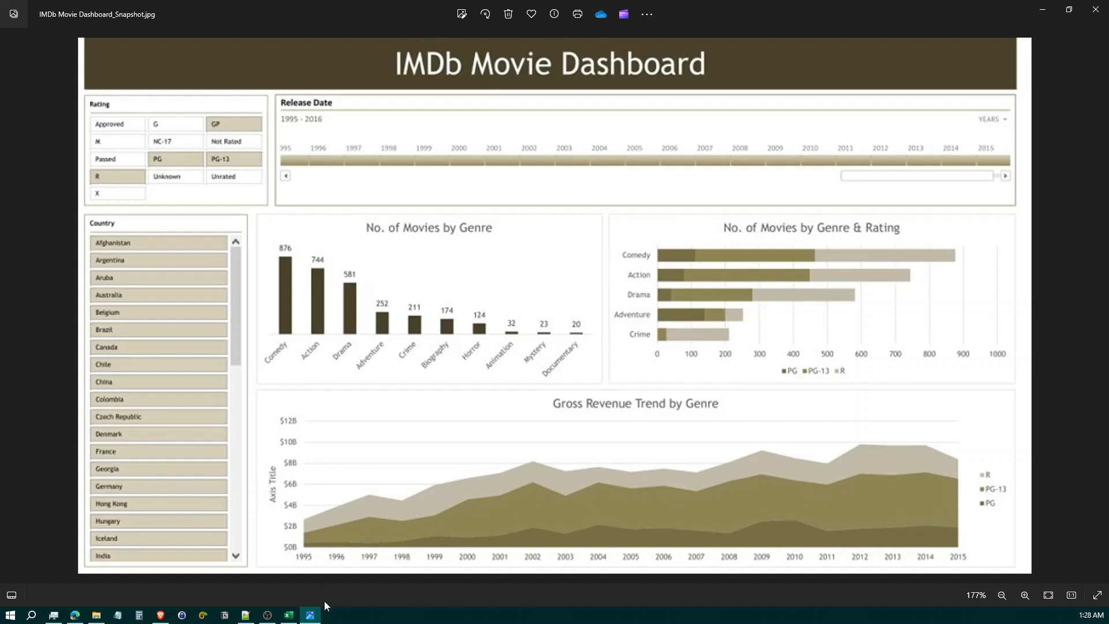
pyautogui.click(289, 614)
pyautogui.scroll(-9, 248, 451)
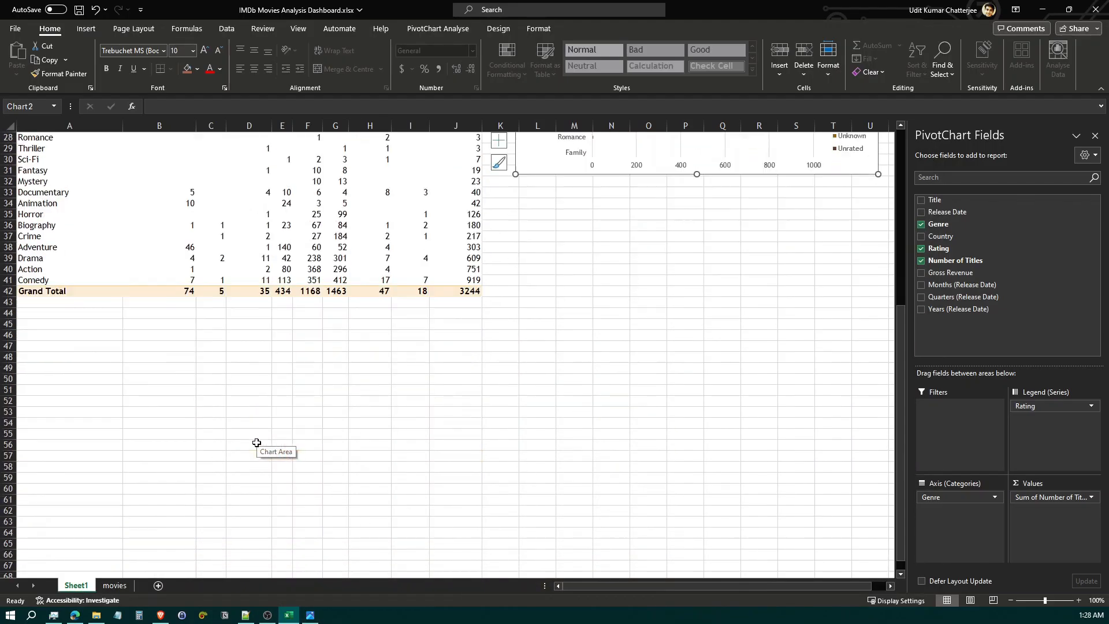
pyautogui.scroll(6, 257, 443)
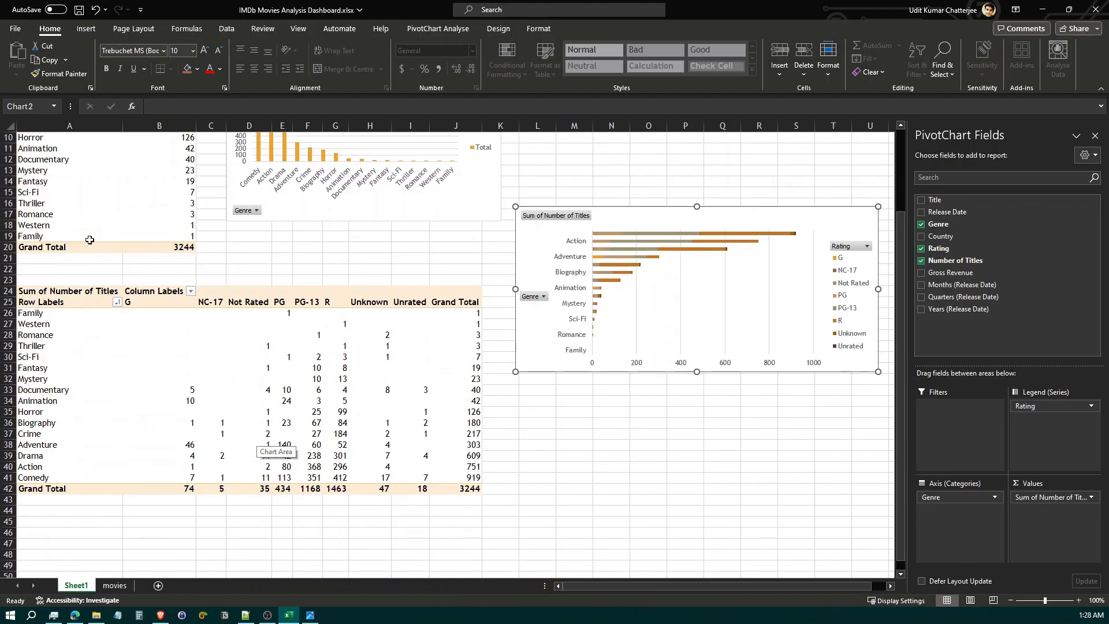
pyautogui.scroll(3, 89, 240)
pyautogui.click(47, 168)
pyautogui.click(64, 171)
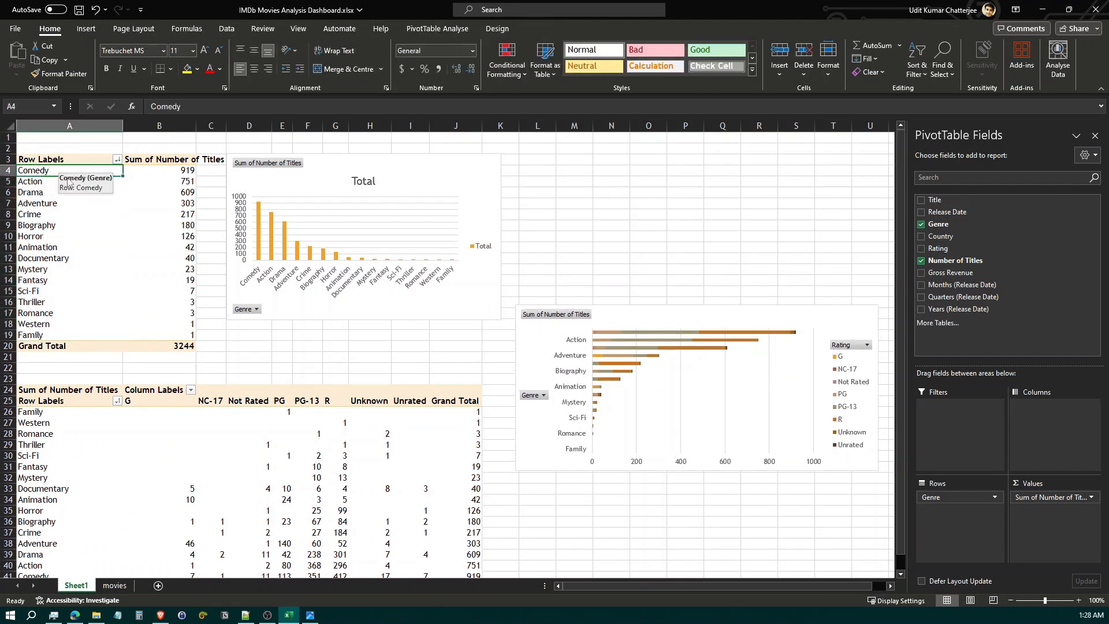
pyautogui.click(437, 29)
pyautogui.click(533, 64)
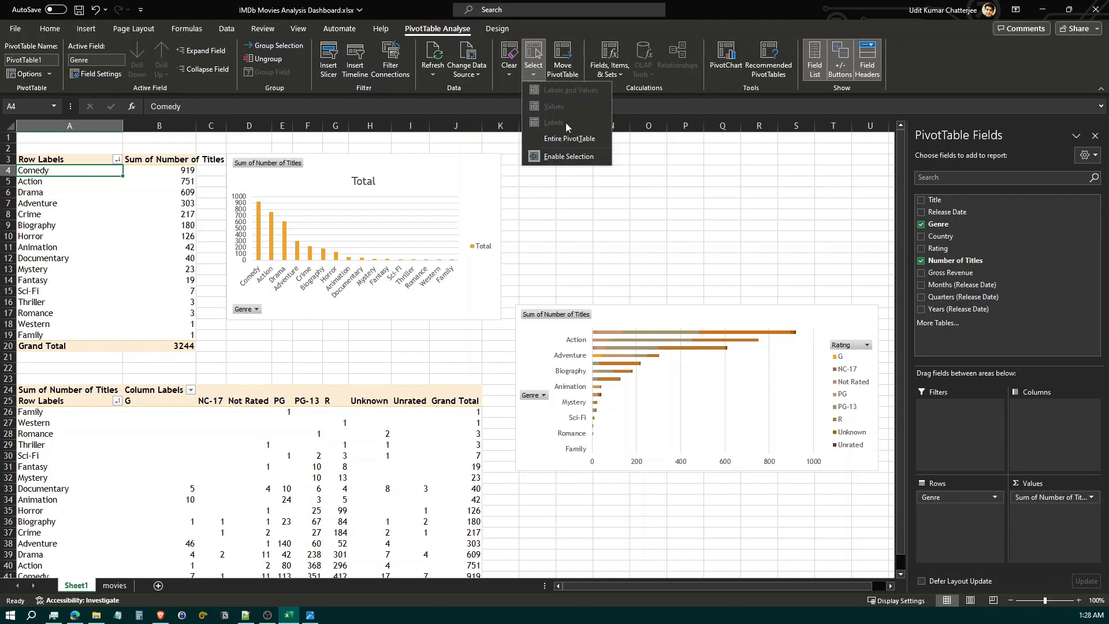
pyautogui.click(572, 141)
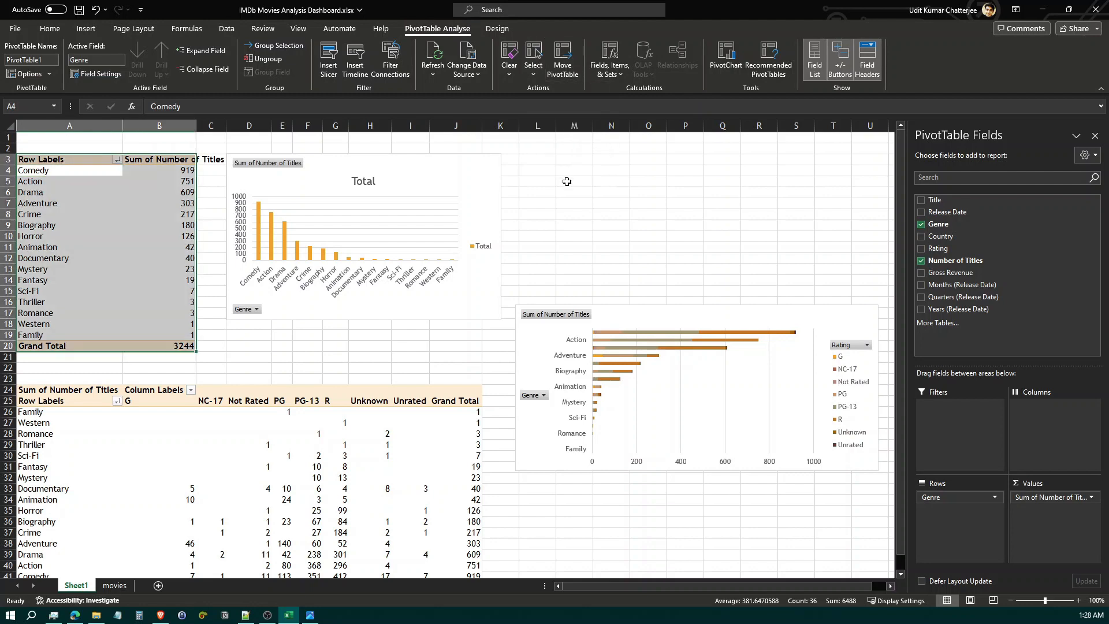
pyautogui.hotkey('ctrl', 'c')
# Paste the copied PivotTable at cell A45, below the genre and rating PivotTable
pyautogui.scroll(-8, 384, 223)
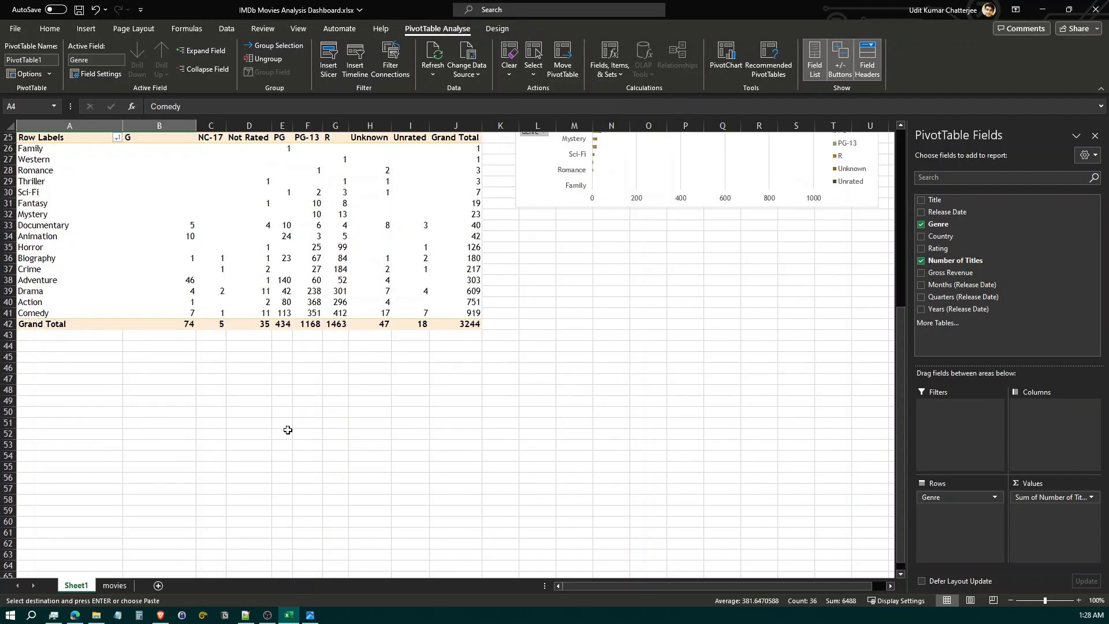
pyautogui.click(64, 358)
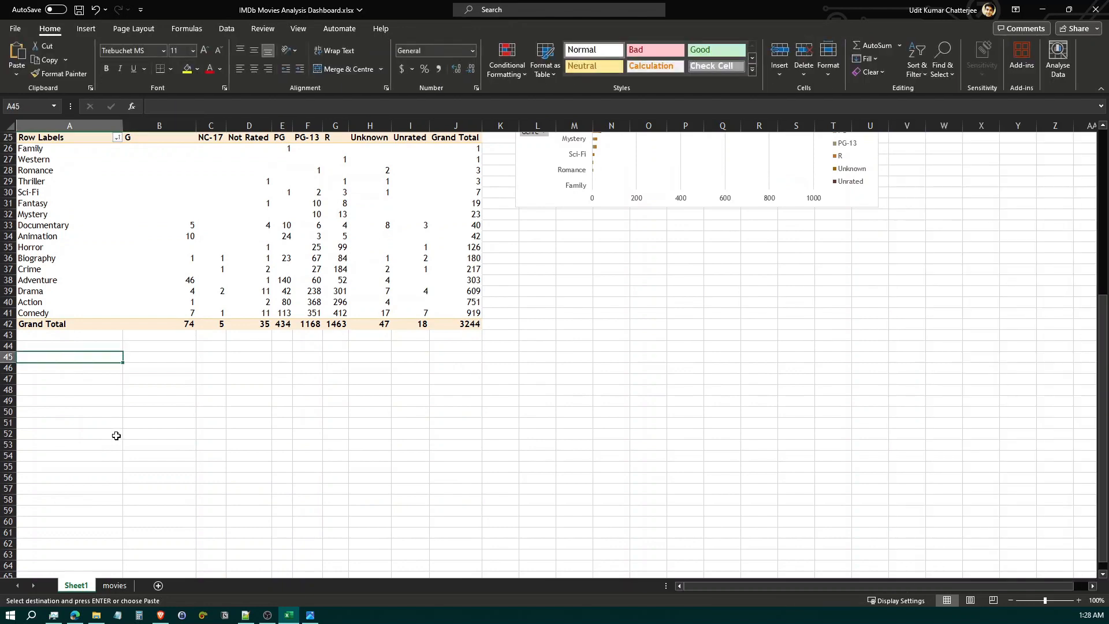
pyautogui.hotkey('ctrl', 'v')
# Following the snapshot's revenue trend chart, replace Genre with Years (Release Date) as the third PivotTable's rows and add Rating as its columns
pyautogui.click(313, 615)
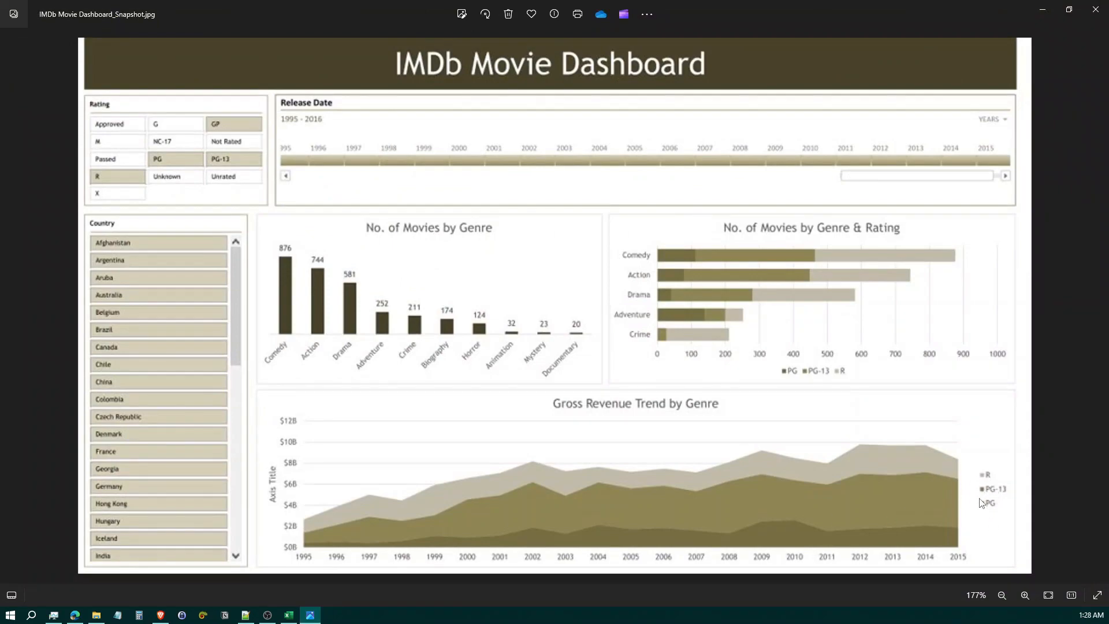
pyautogui.click(289, 615)
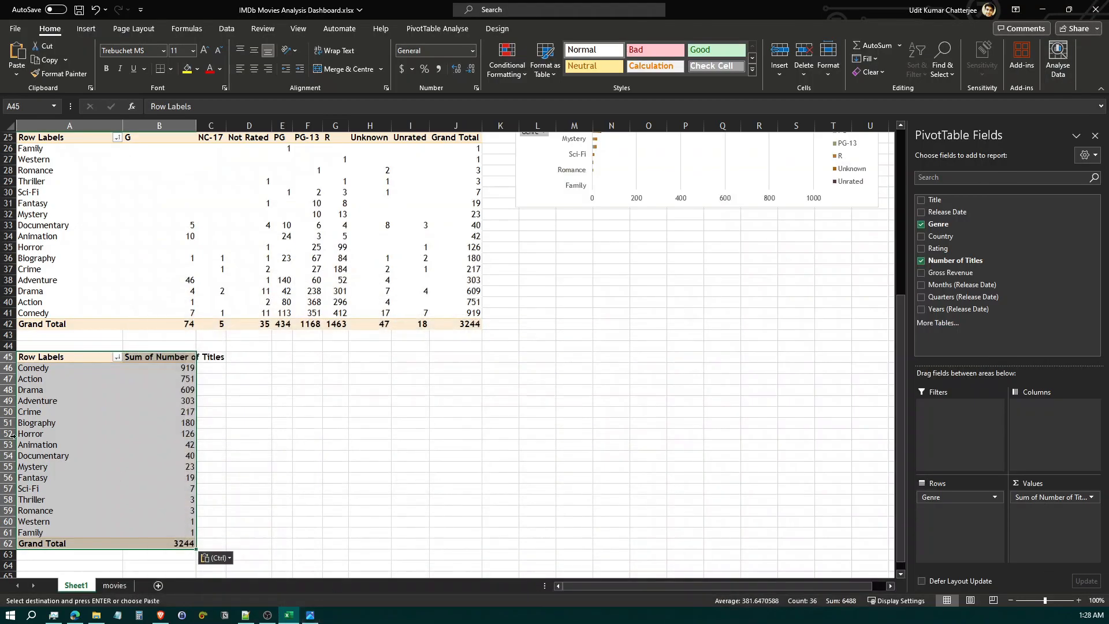
pyautogui.click(58, 382)
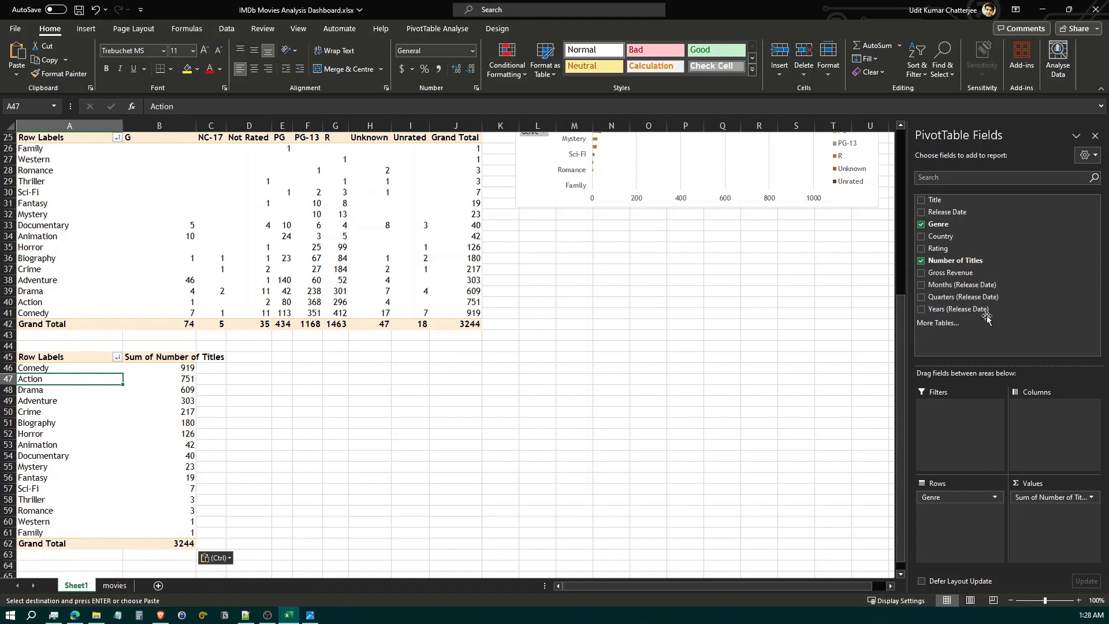
pyautogui.moveTo(986, 318); pyautogui.dragTo(719, 500)
pyautogui.scroll(-2, 139, 448)
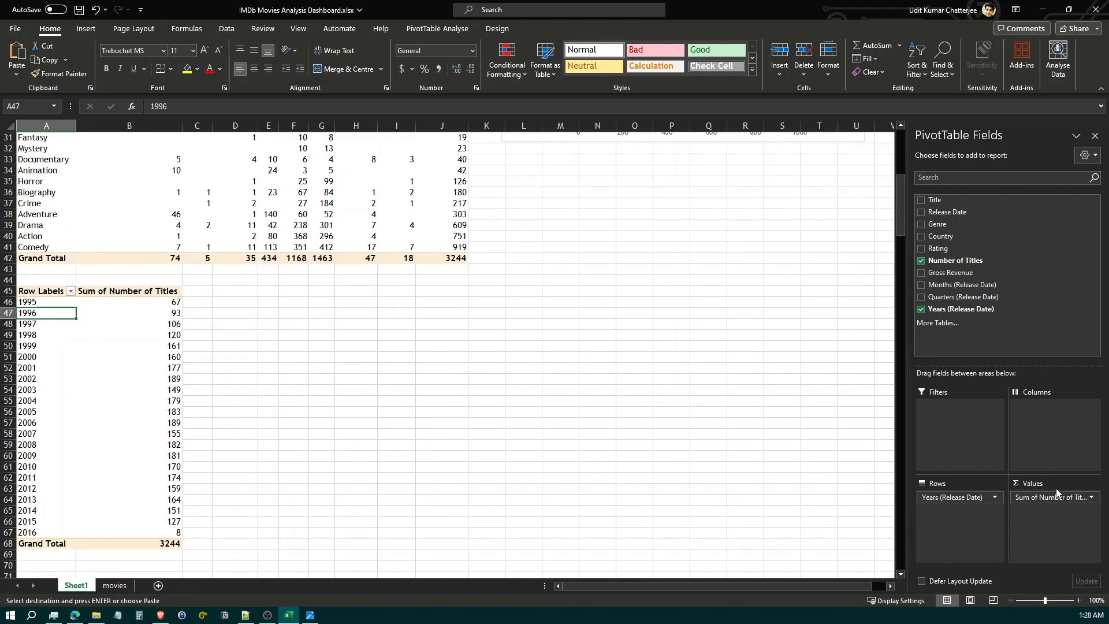
pyautogui.moveTo(973, 249); pyautogui.dragTo(1052, 422)
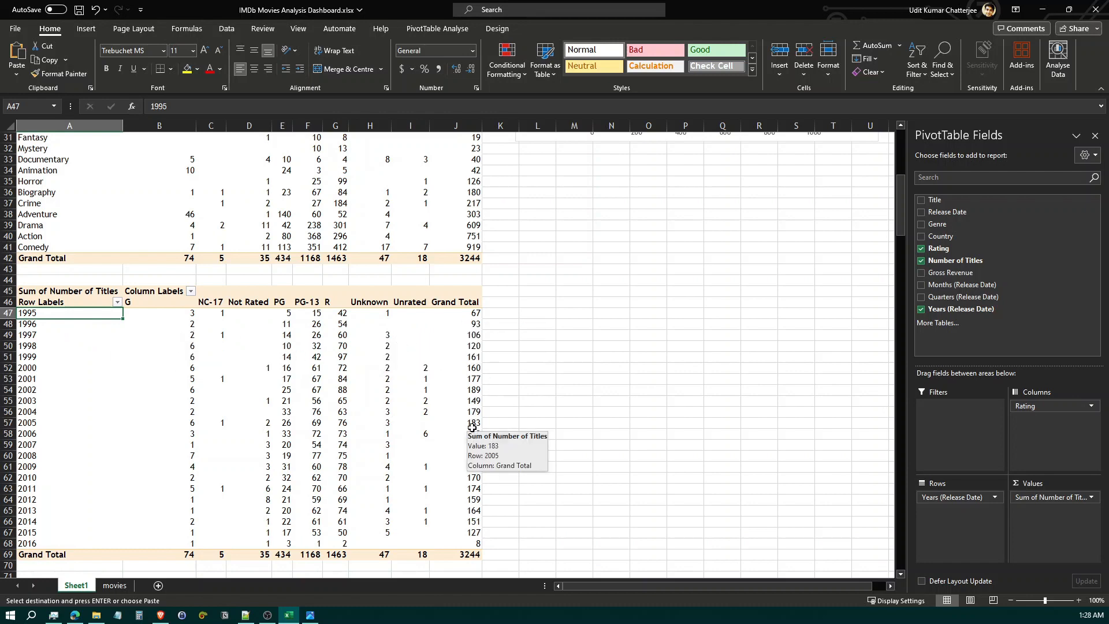
# Insert a Stacked Area PivotChart from the third PivotTable of titles by year and rating
pyautogui.scroll(-2, 471, 427)
pyautogui.scroll(2, 218, 370)
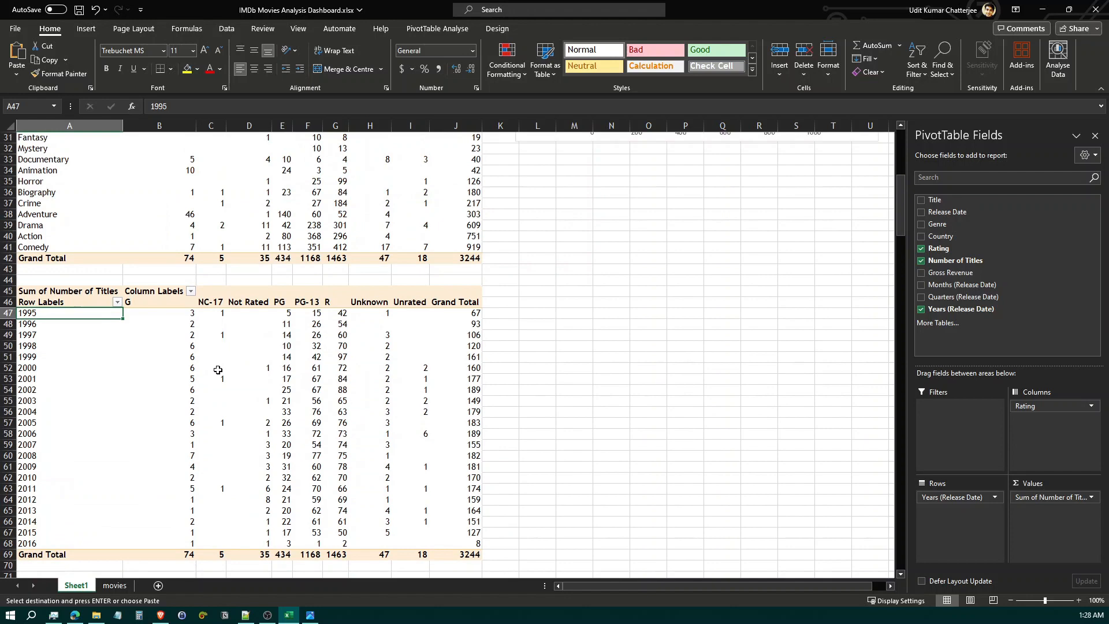
pyautogui.click(79, 30)
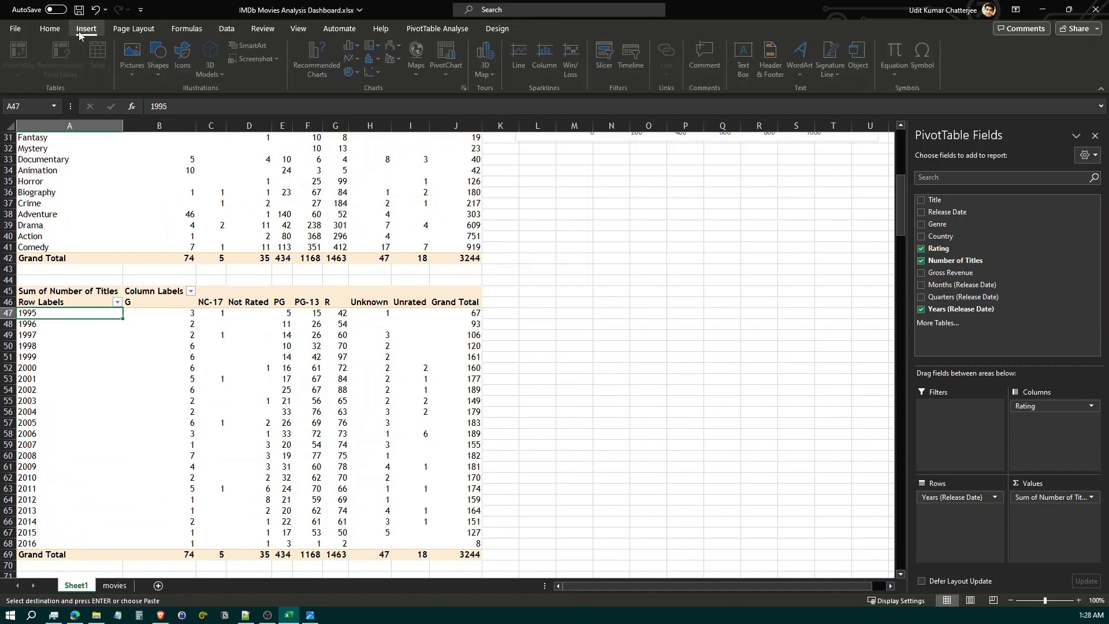
pyautogui.click(454, 77)
pyautogui.click(486, 93)
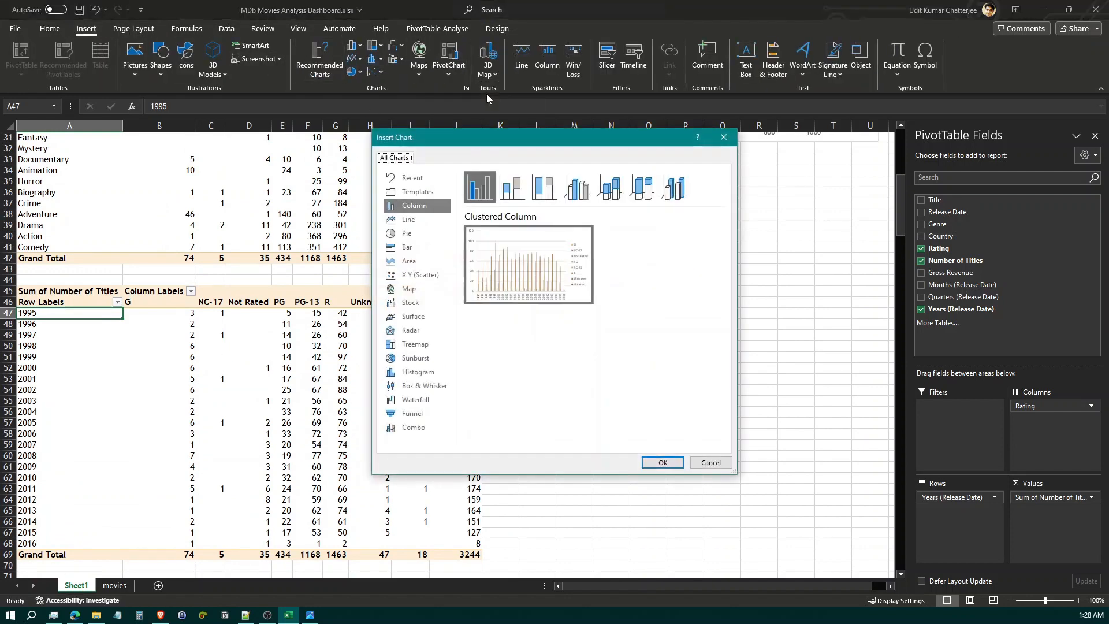
pyautogui.click(410, 262)
pyautogui.click(511, 186)
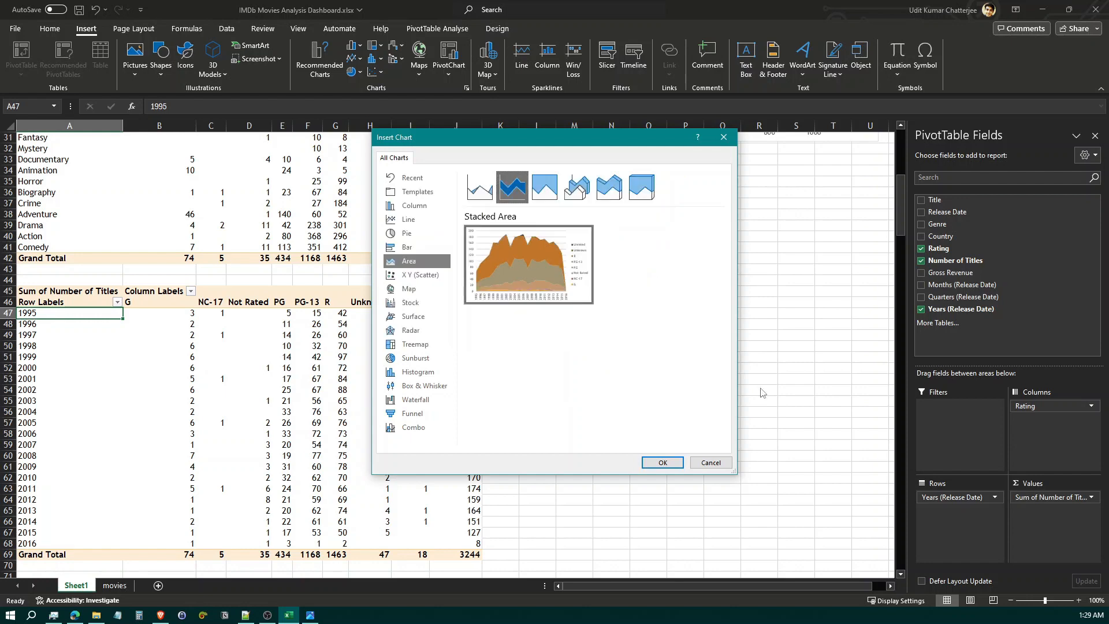
pyautogui.click(662, 464)
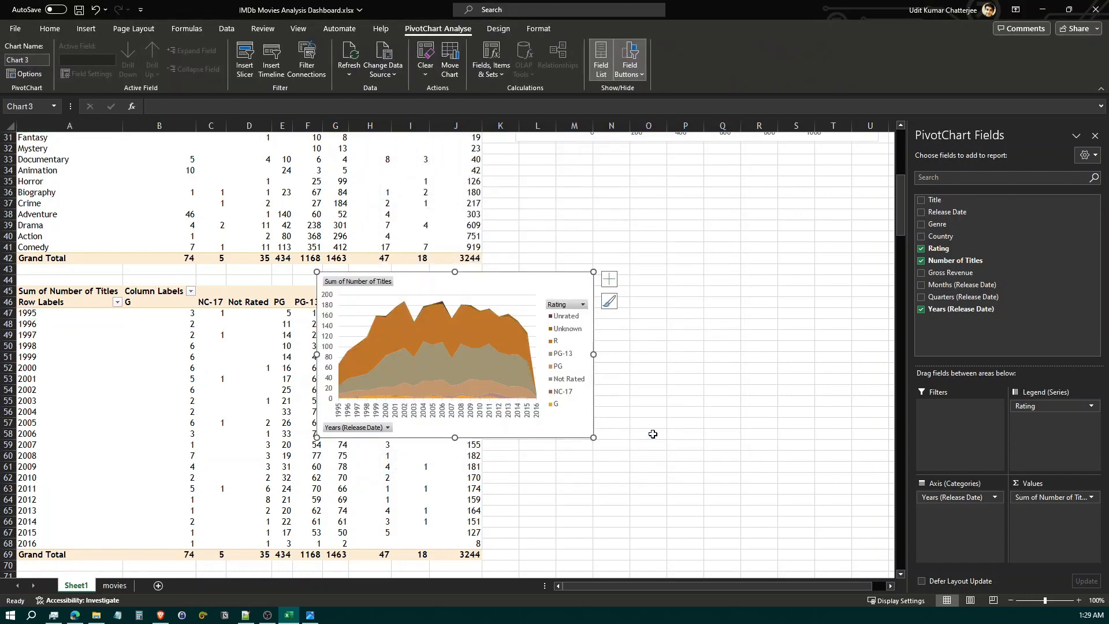
# Widen the stacked area chart and place it clear of the data, beside the third PivotTable
pyautogui.moveTo(595, 357); pyautogui.dragTo(785, 364)
pyautogui.moveTo(631, 277); pyautogui.dragTo(715, 322)
pyautogui.scroll(-1, 676, 590)
pyautogui.hscroll(1, 680, 585)
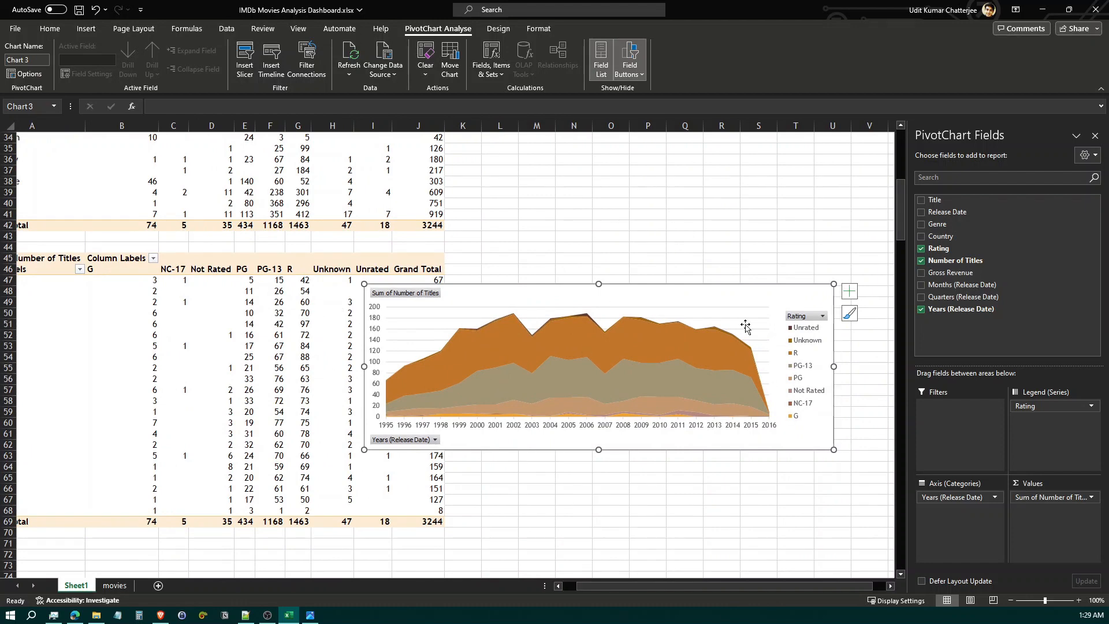
pyautogui.moveTo(701, 297); pyautogui.dragTo(819, 285)
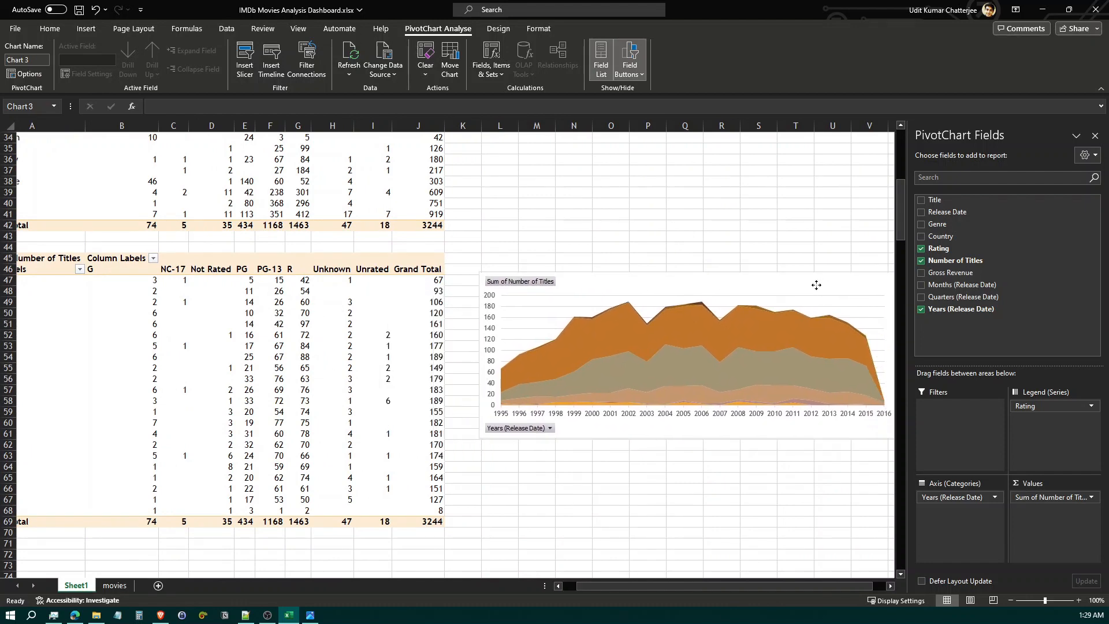
# Move the genre column chart to start at about column L near row 1, and align the stacked bar chart beneath it
pyautogui.scroll(-1, 648, 513)
pyautogui.scroll(11, 647, 513)
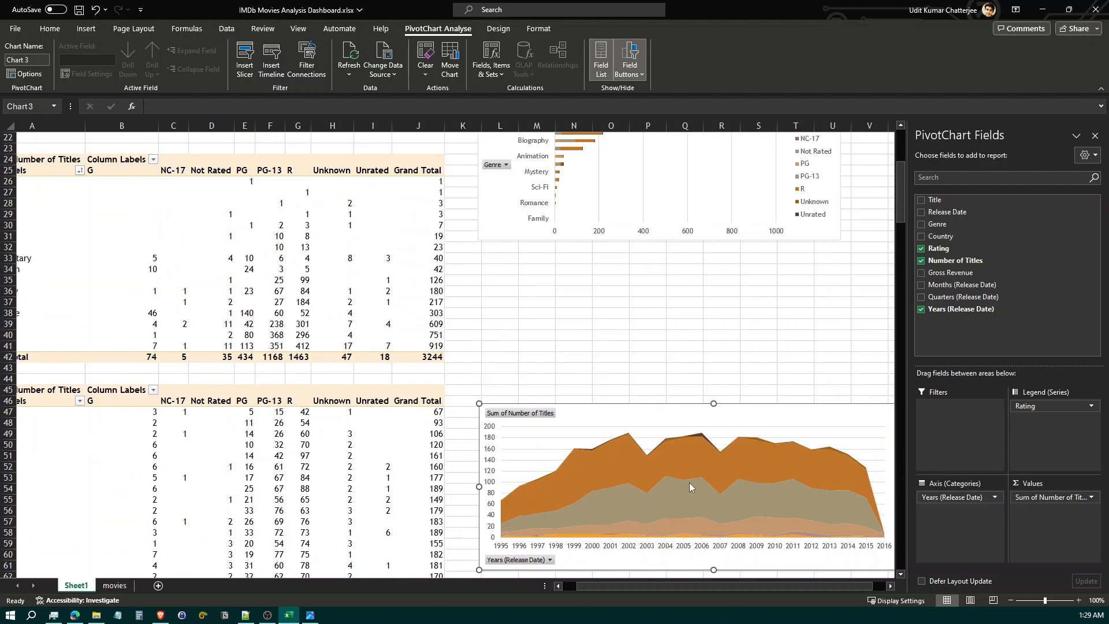
pyautogui.scroll(1, 647, 404)
pyautogui.click(376, 164)
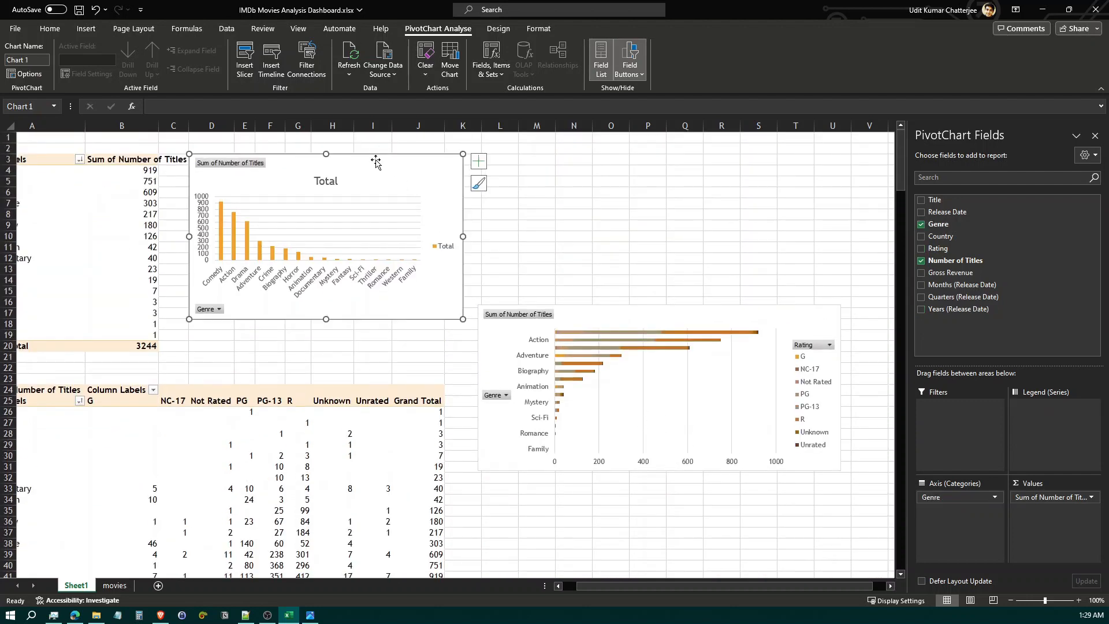
pyautogui.moveTo(378, 168); pyautogui.dragTo(671, 150)
pyautogui.moveTo(643, 320); pyautogui.dragTo(651, 325)
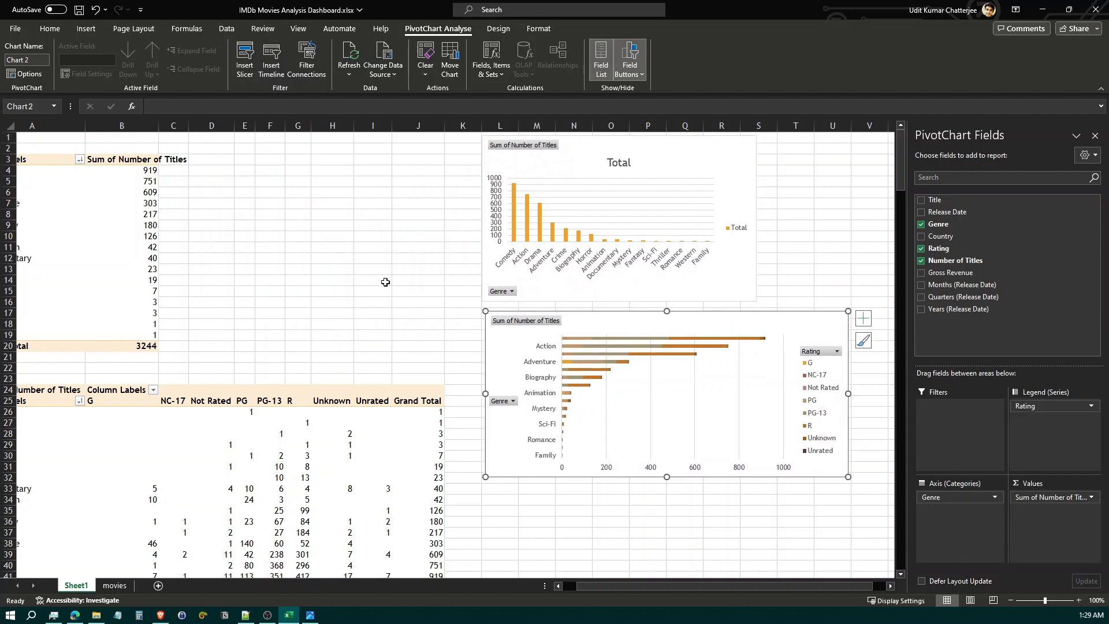
# After reviewing the snapshot, filter the stacked bar chart's Genre field to Action, Adventure and Animation only
pyautogui.scroll(-10, 386, 457)
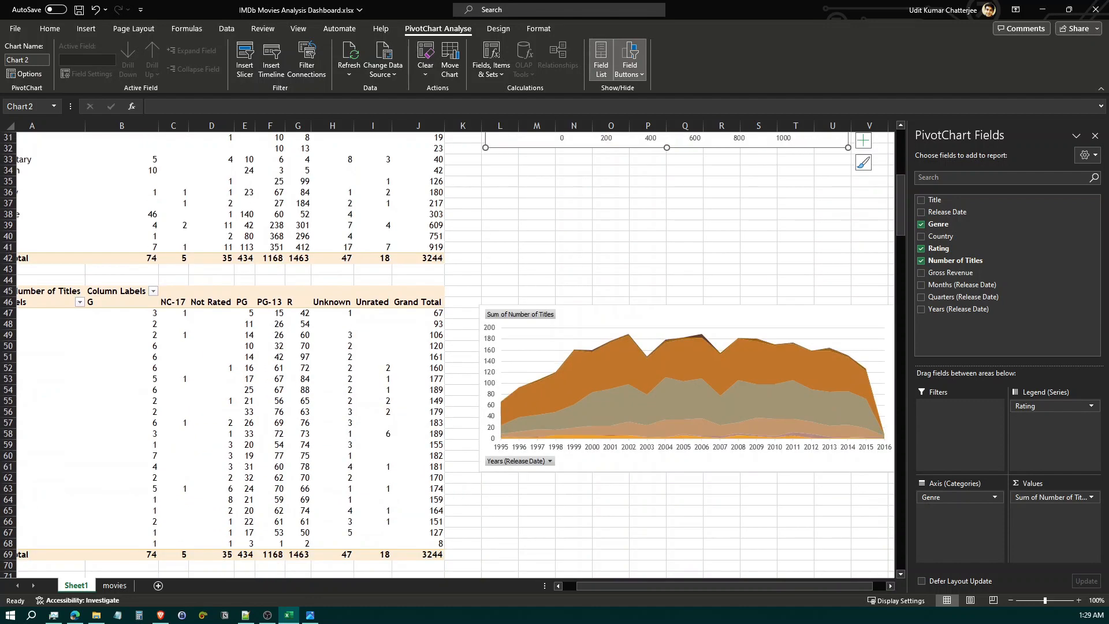
pyautogui.click(311, 614)
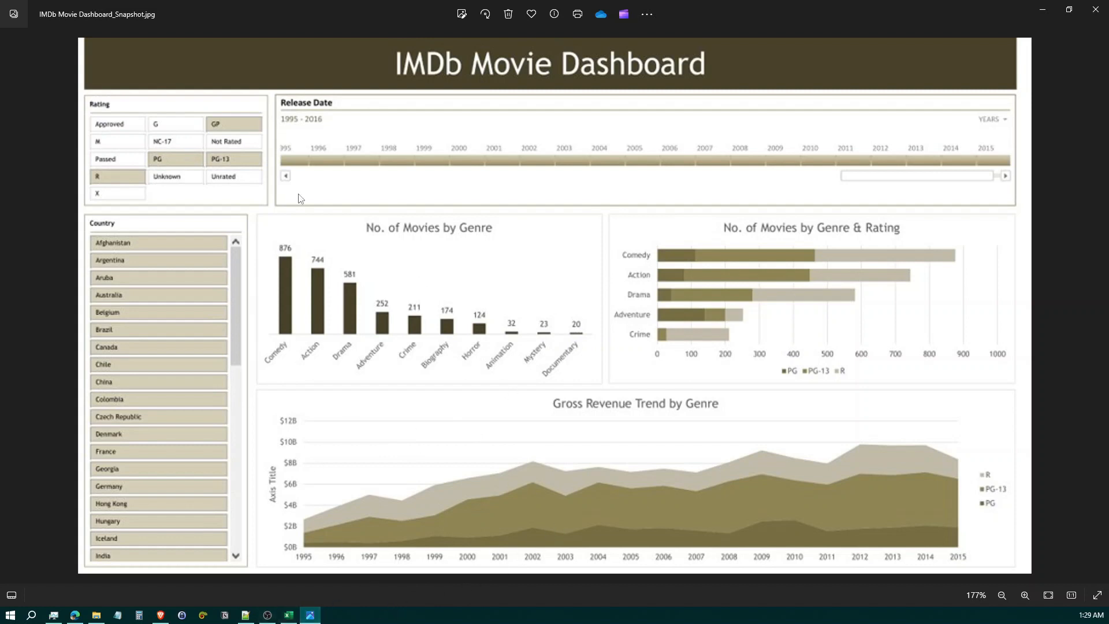
pyautogui.click(289, 615)
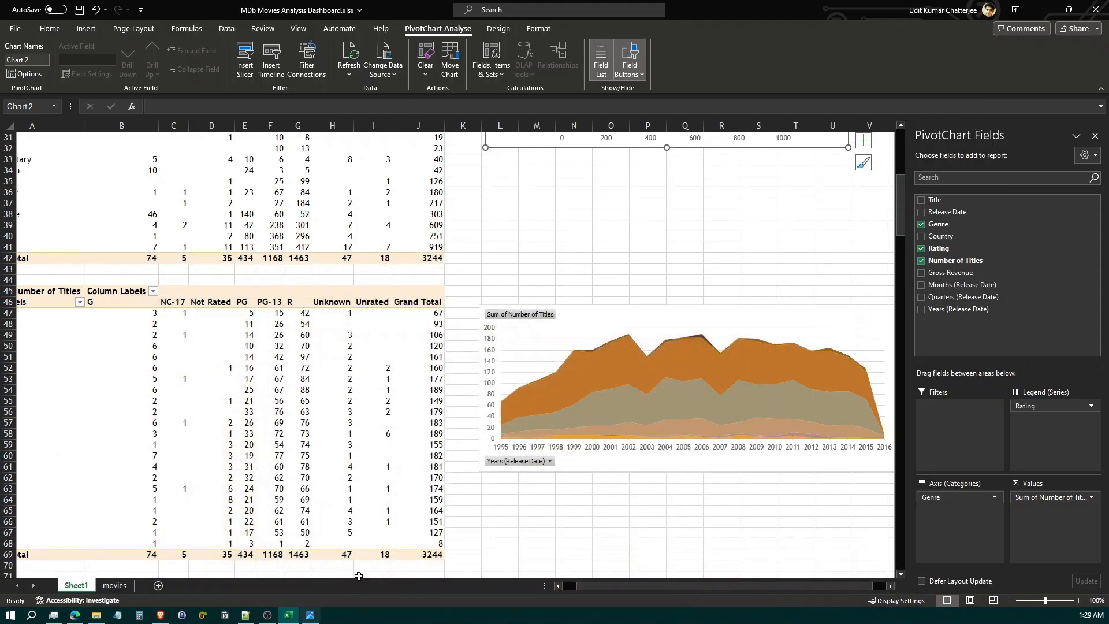
pyautogui.scroll(9, 504, 298)
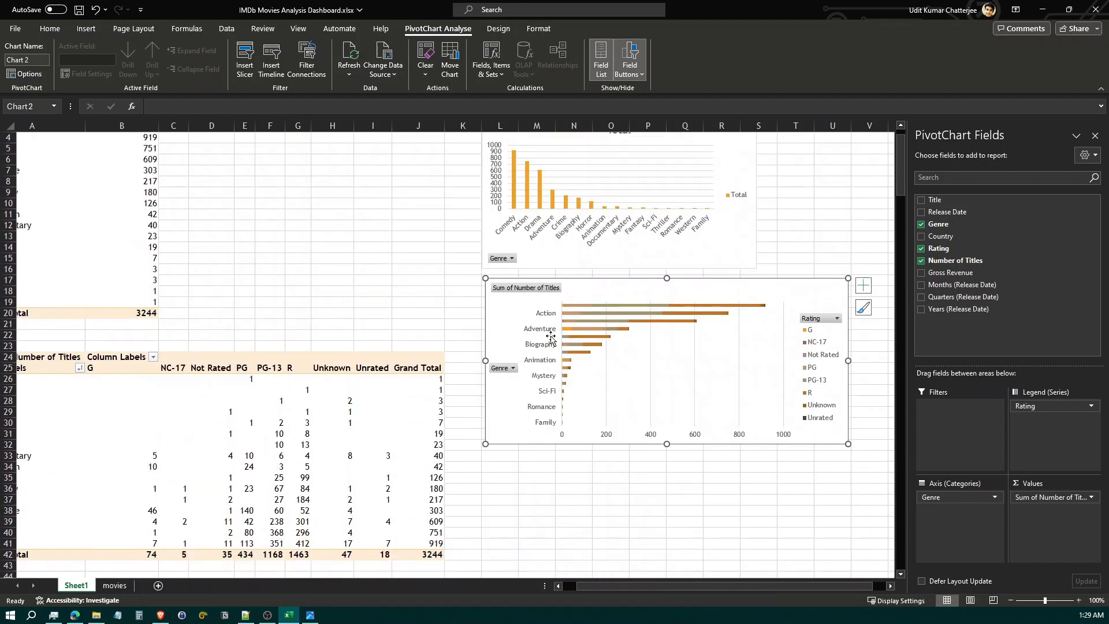
pyautogui.click(513, 370)
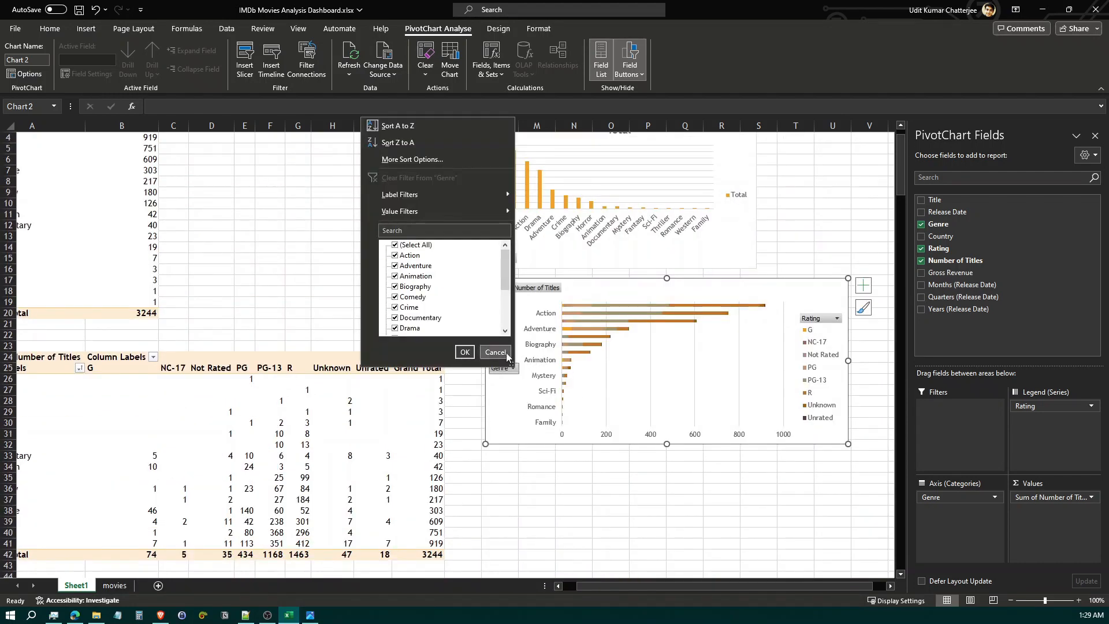
pyautogui.click(395, 244)
pyautogui.click(395, 254)
pyautogui.click(395, 276)
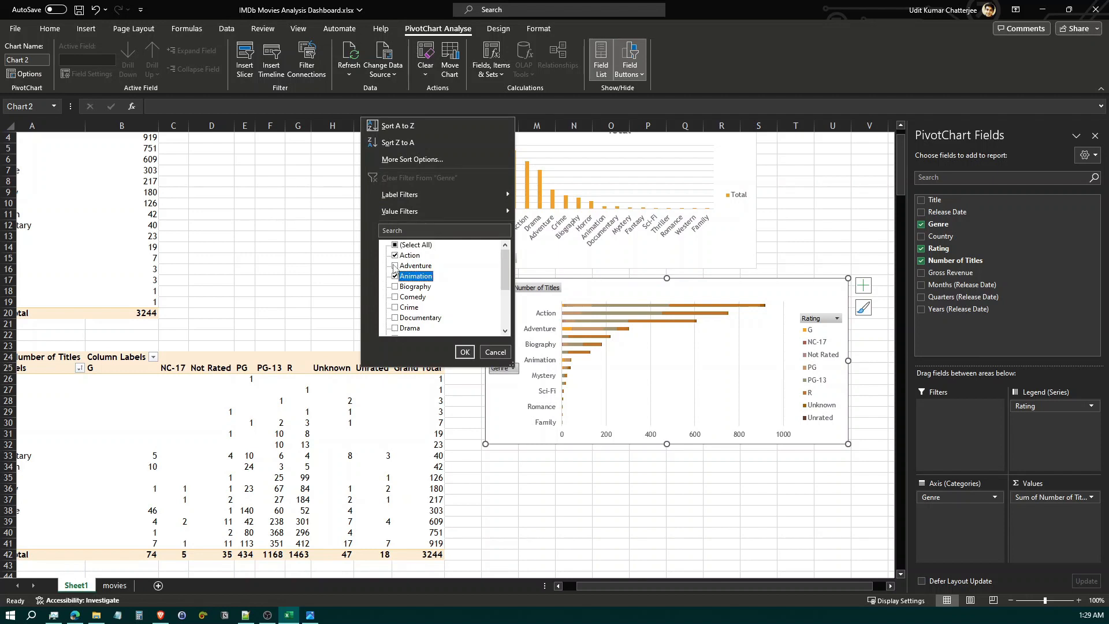
pyautogui.click(395, 265)
pyautogui.click(464, 352)
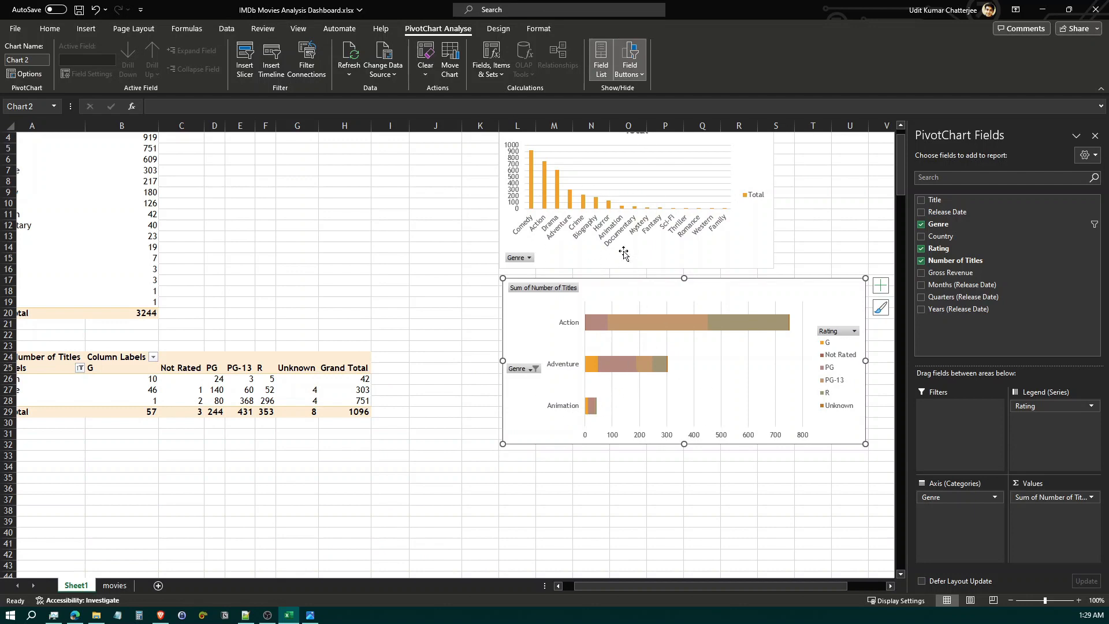
# Clear the Genre filter from the stacked bar chart and look over the chart layout
pyautogui.scroll(-5, 624, 254)
pyautogui.scroll(3, 567, 340)
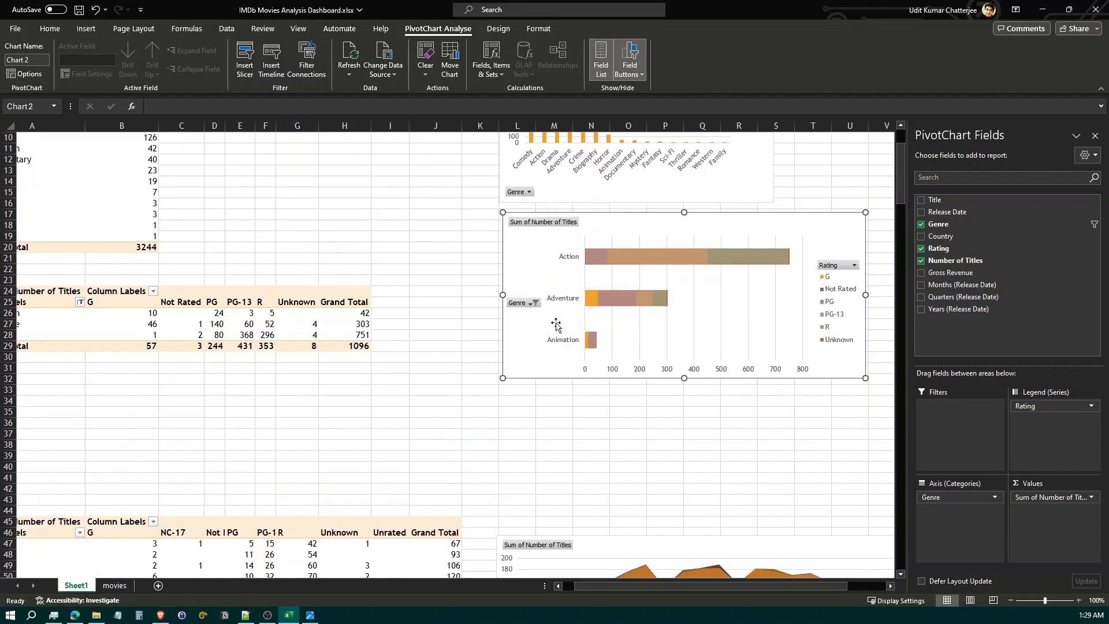
pyautogui.click(535, 302)
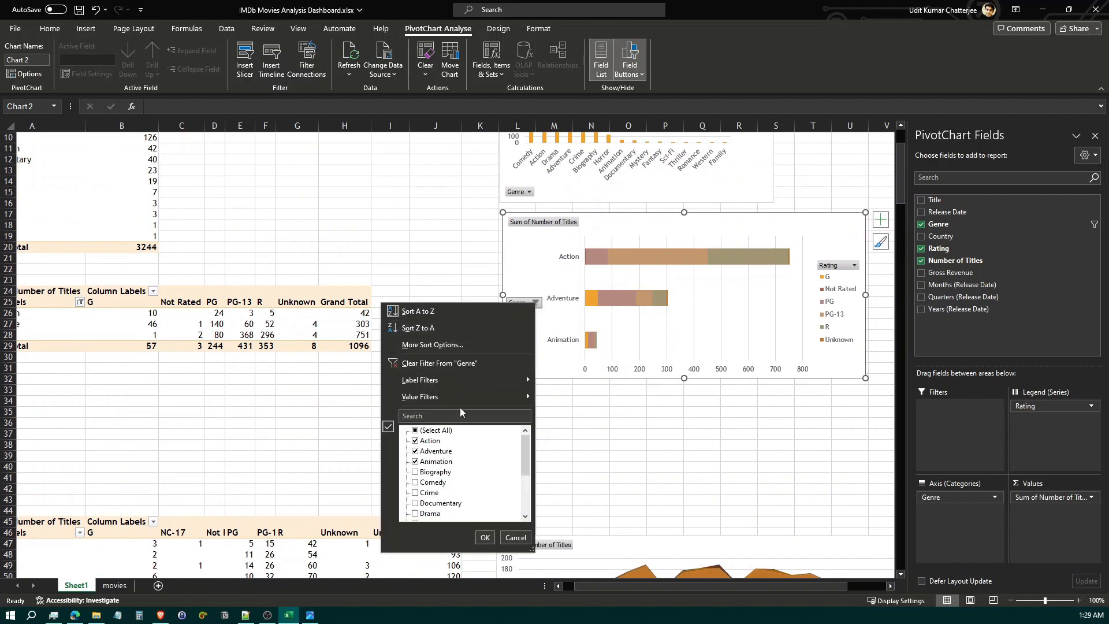
pyautogui.click(459, 363)
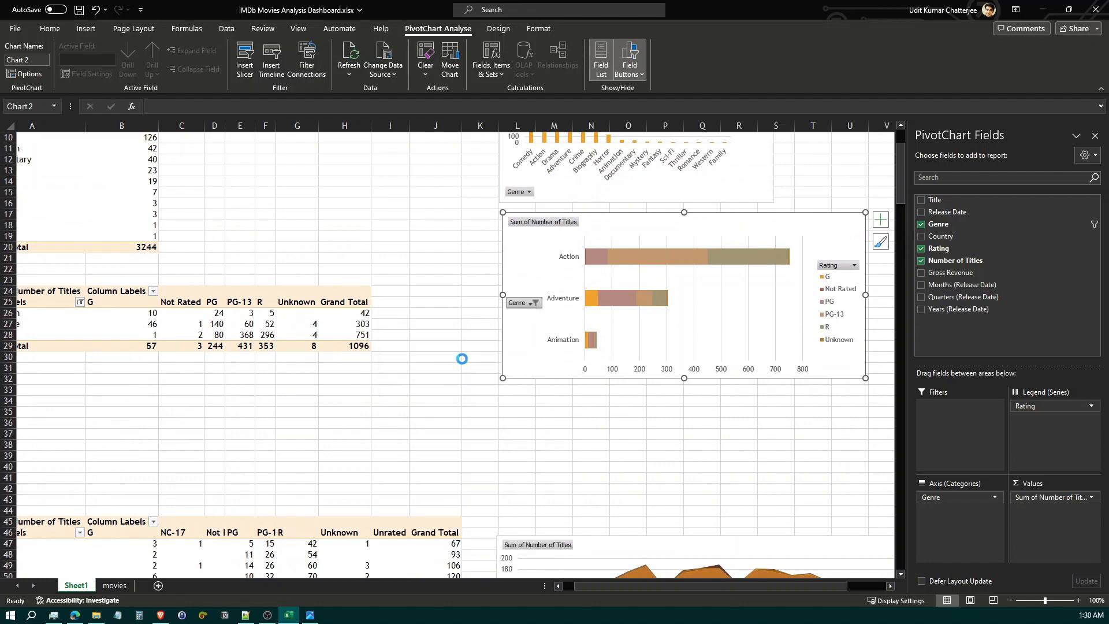
pyautogui.scroll(-9, 642, 494)
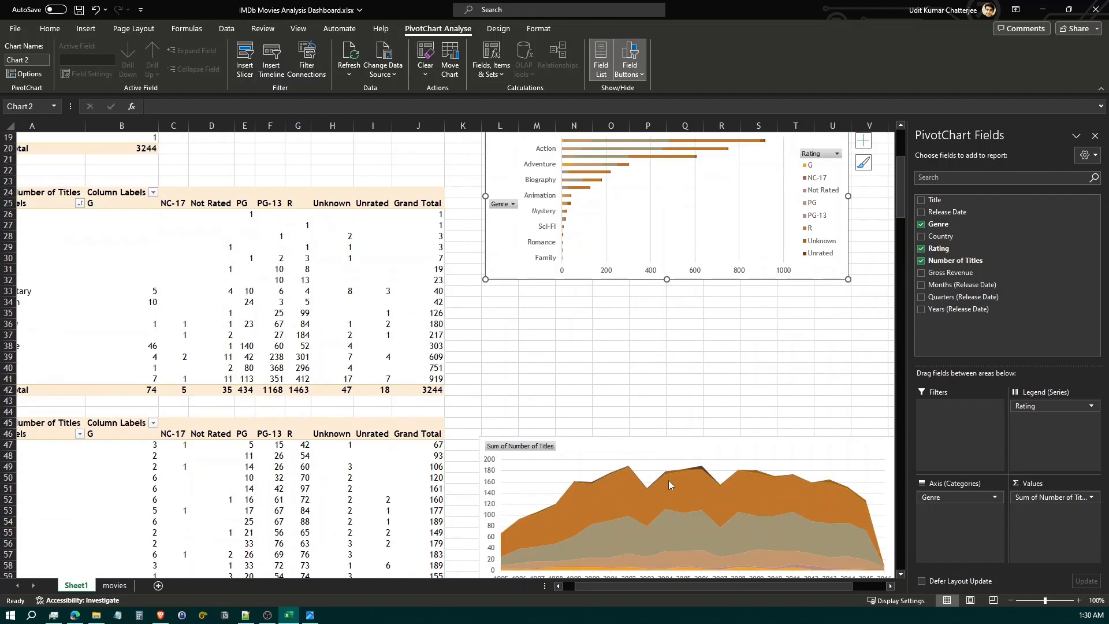
pyautogui.scroll(12, 670, 508)
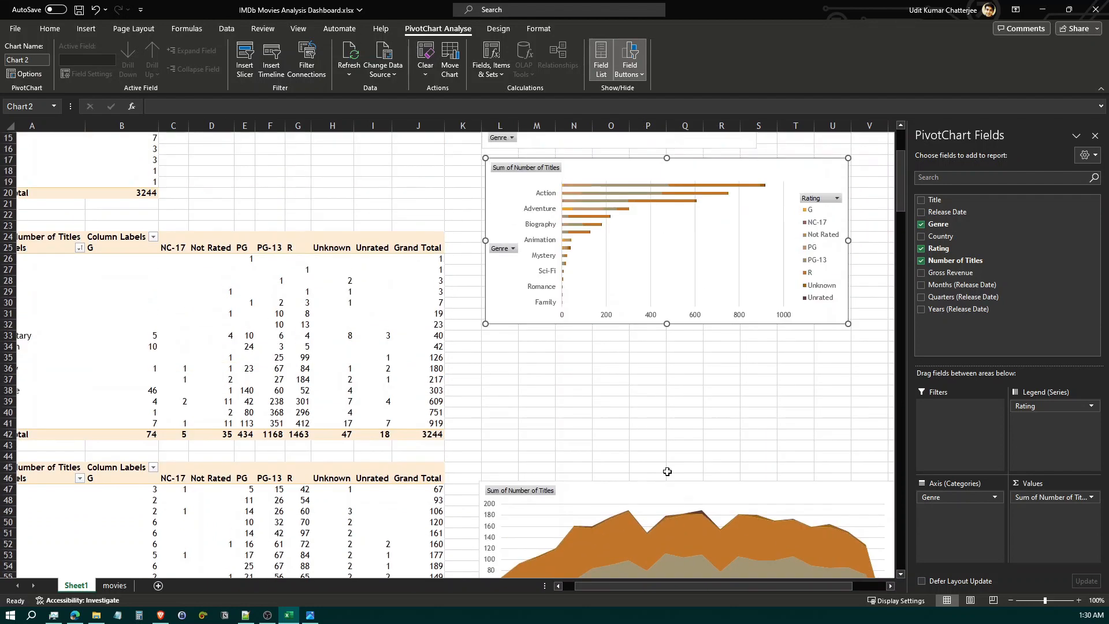
# Insert Country and Rating slicers for the genre PivotTable, checking the reference snapshot for the needed filter fields
pyautogui.click(433, 342)
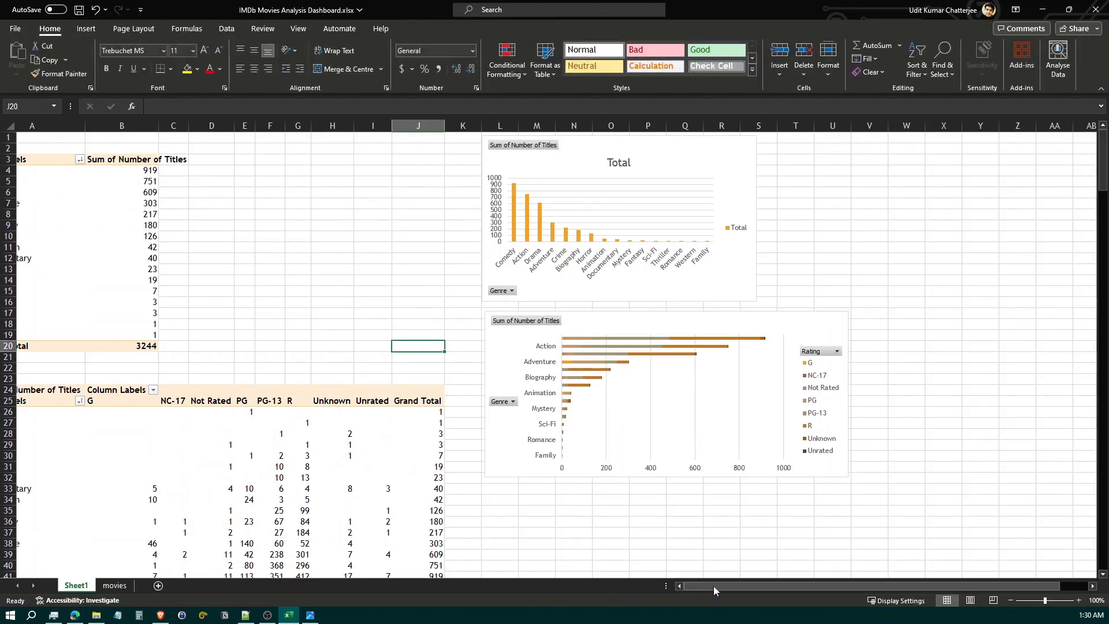
pyautogui.moveTo(712, 586); pyautogui.dragTo(701, 586)
pyautogui.click(168, 214)
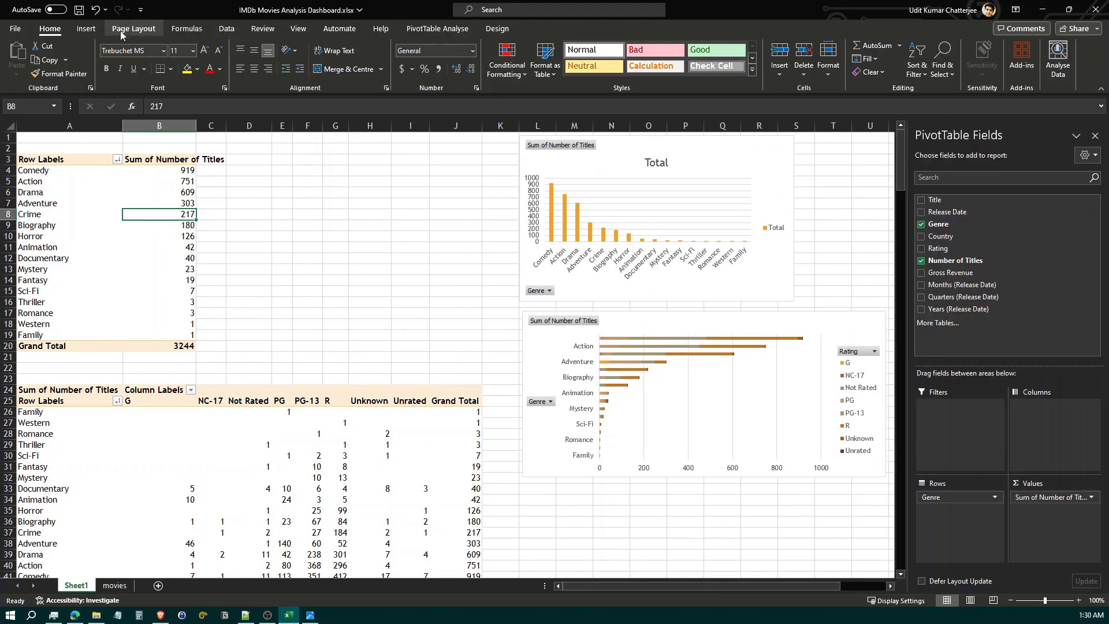
pyautogui.click(93, 32)
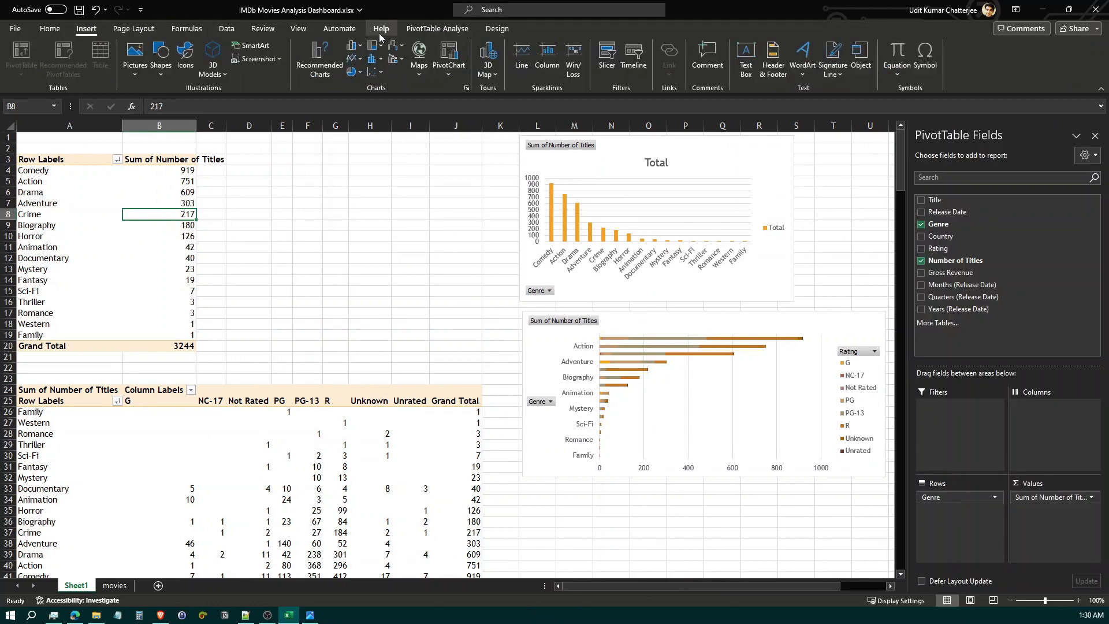
pyautogui.click(444, 30)
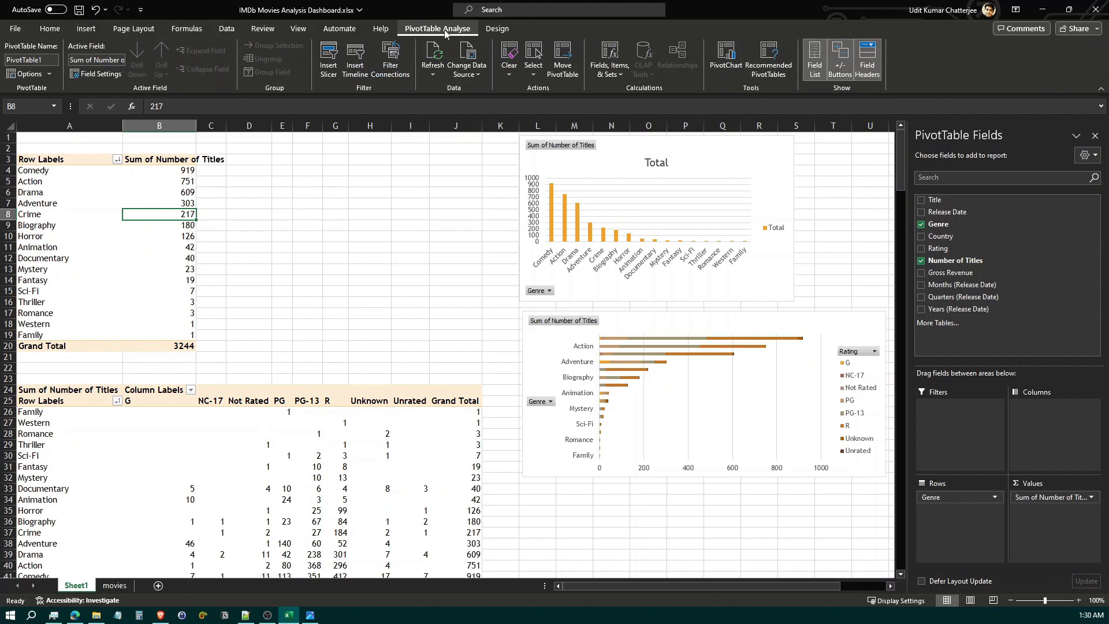
pyautogui.click(329, 76)
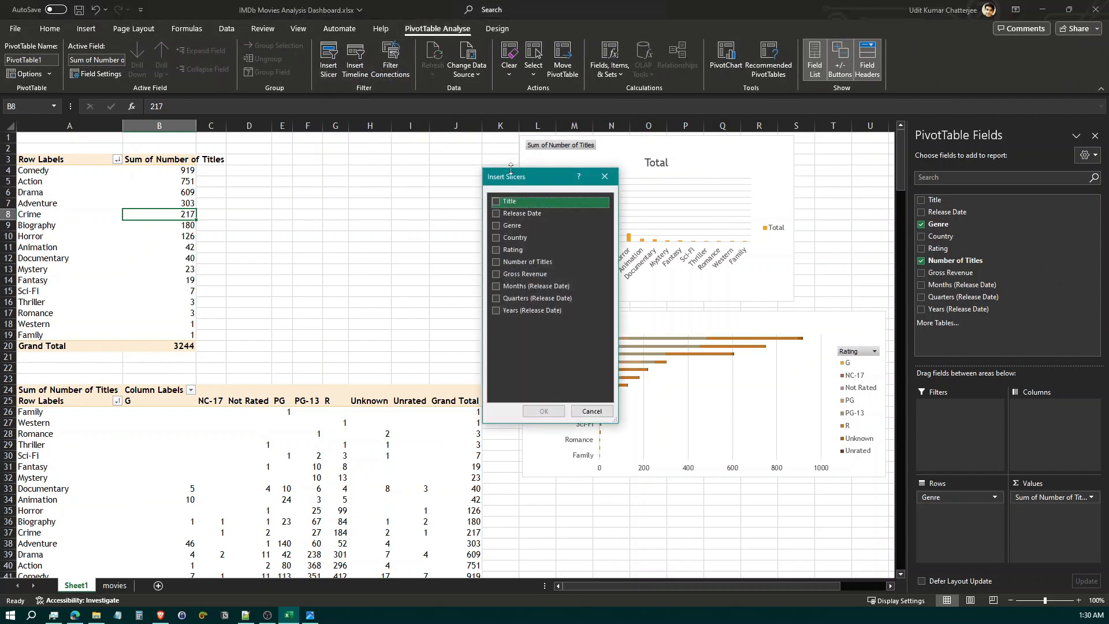
pyautogui.moveTo(532, 182); pyautogui.dragTo(369, 165)
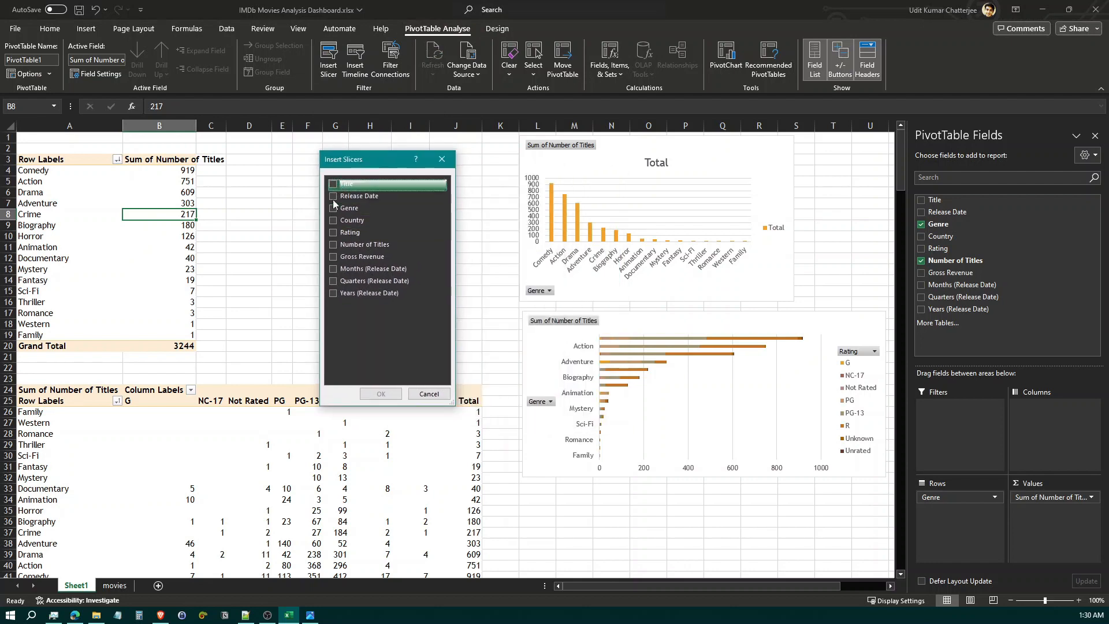
pyautogui.click(312, 616)
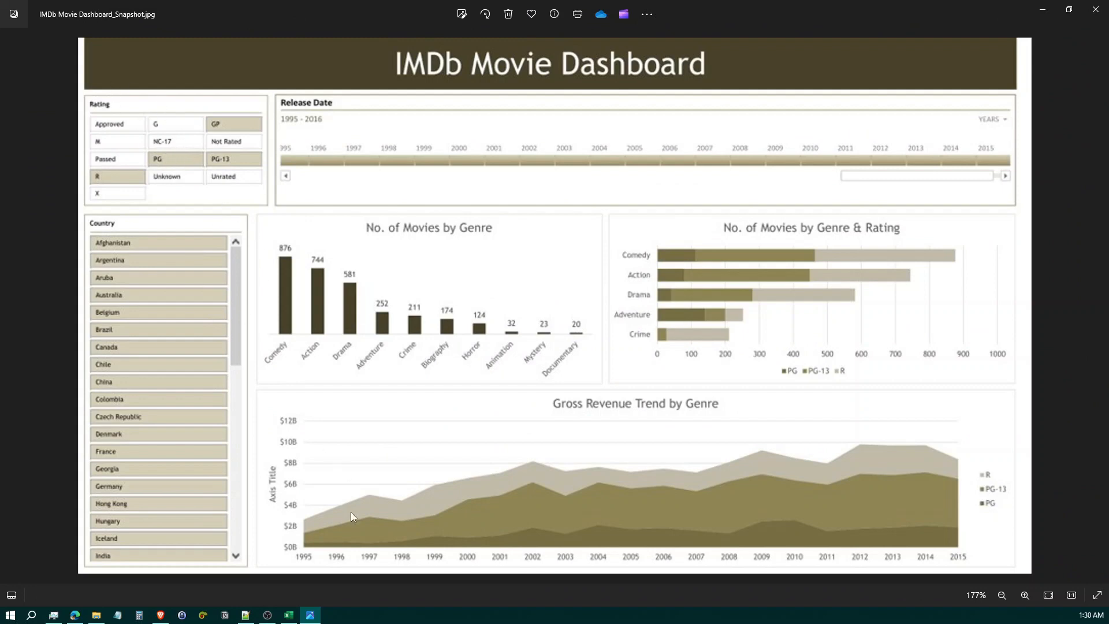
pyautogui.click(310, 615)
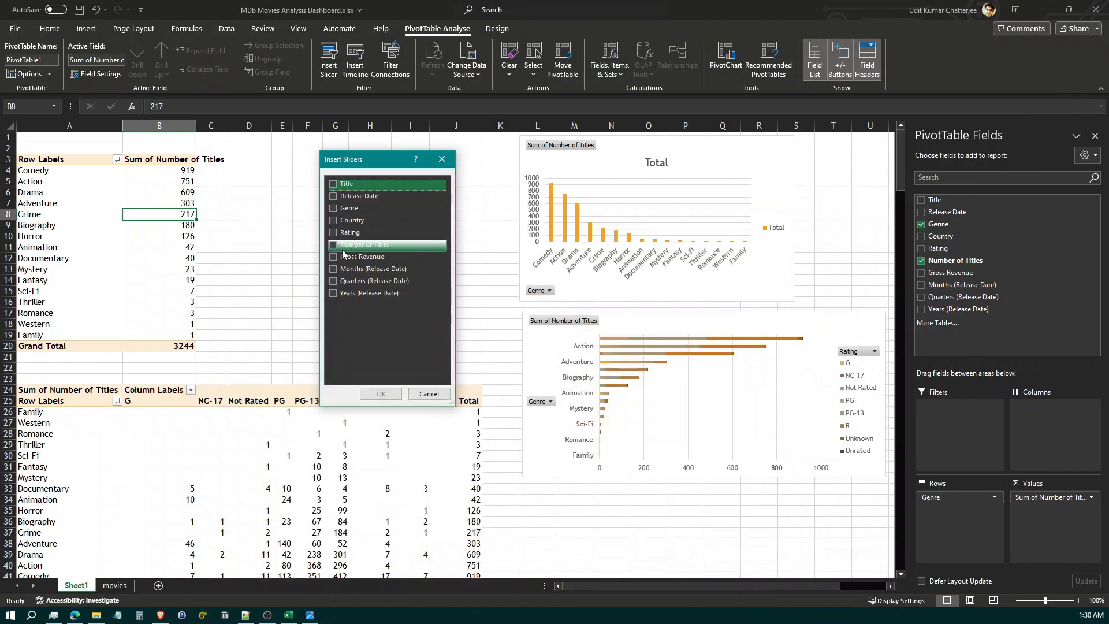
pyautogui.click(333, 234)
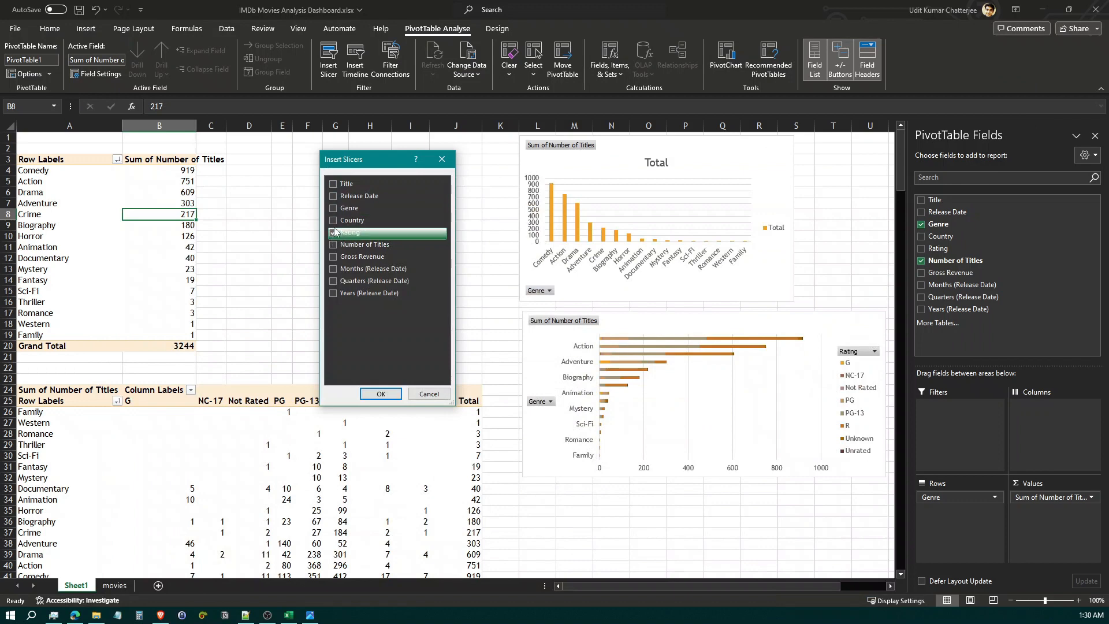
pyautogui.click(334, 222)
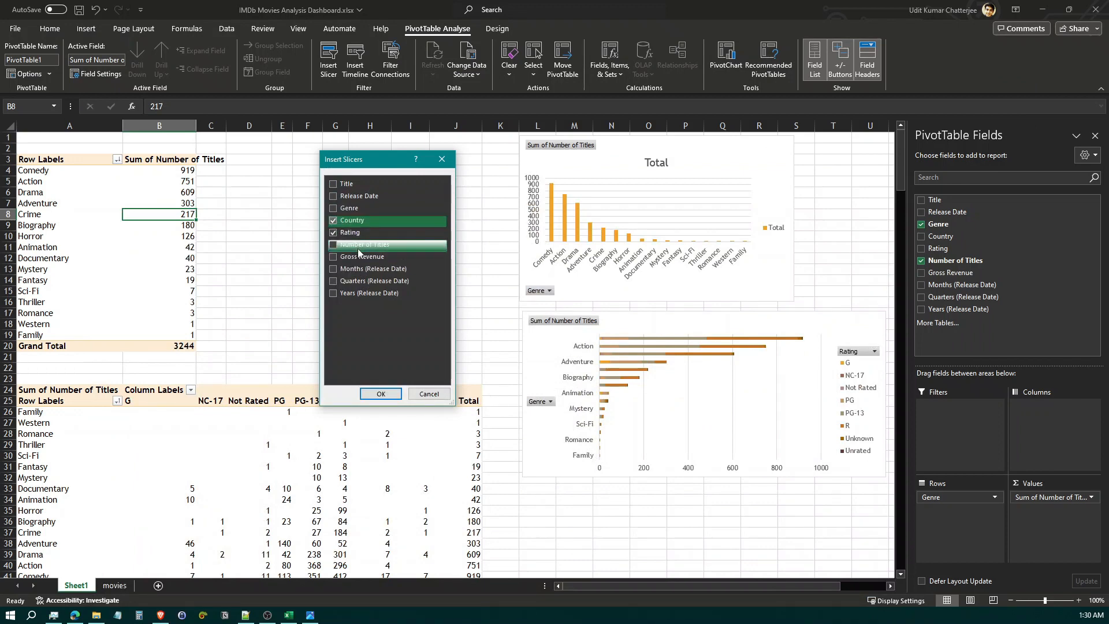
pyautogui.click(381, 394)
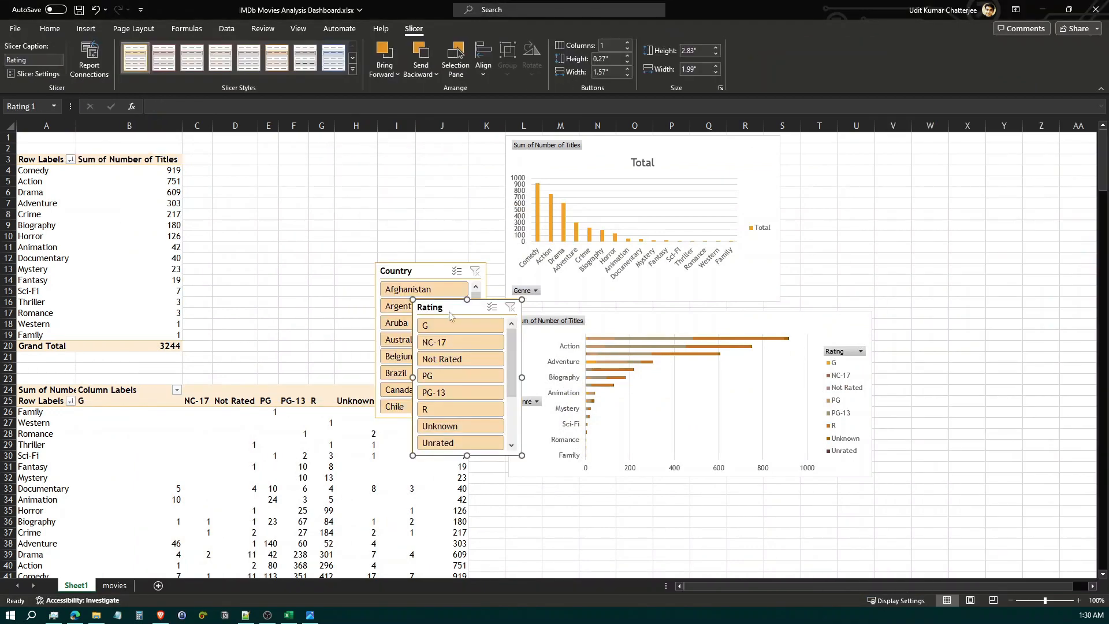
# Place the Country and Rating slicers side by side between the genre PivotTable and the column chart
pyautogui.moveTo(434, 277); pyautogui.dragTo(313, 188)
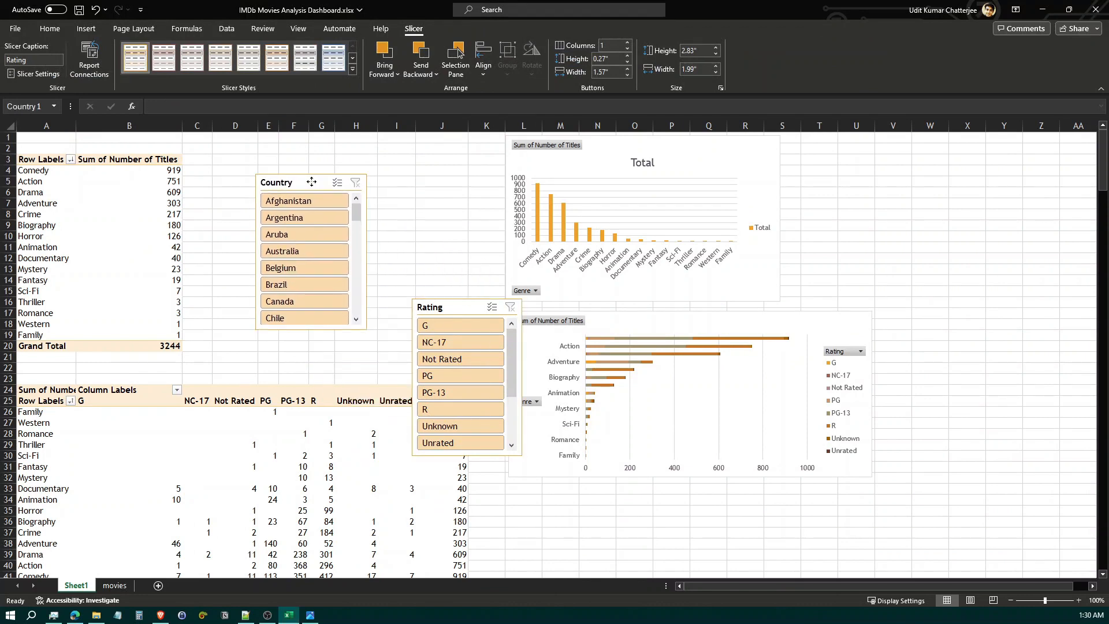
pyautogui.moveTo(471, 306); pyautogui.dragTo(446, 185)
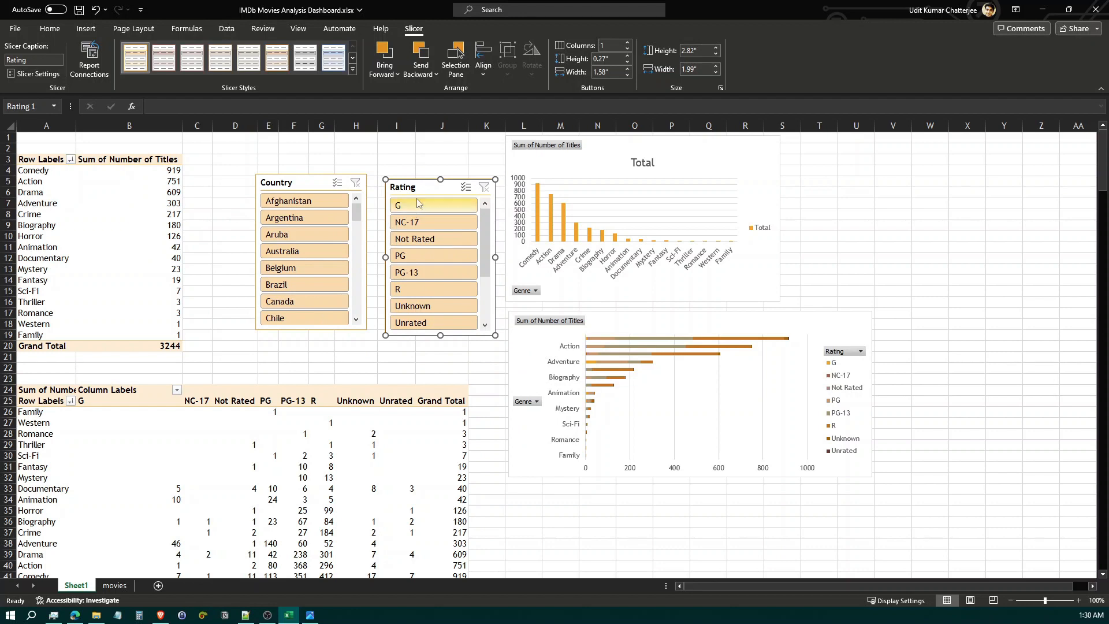
# Review the full list of PivotTables available in the Country slicer's report connections
pyautogui.click(301, 184)
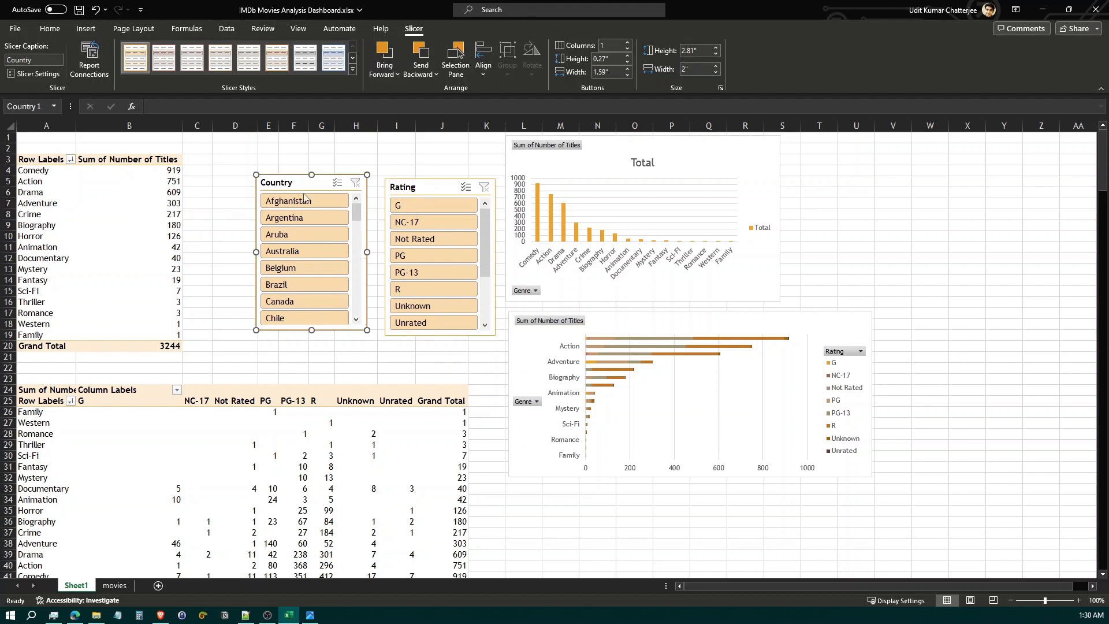
pyautogui.click(89, 66)
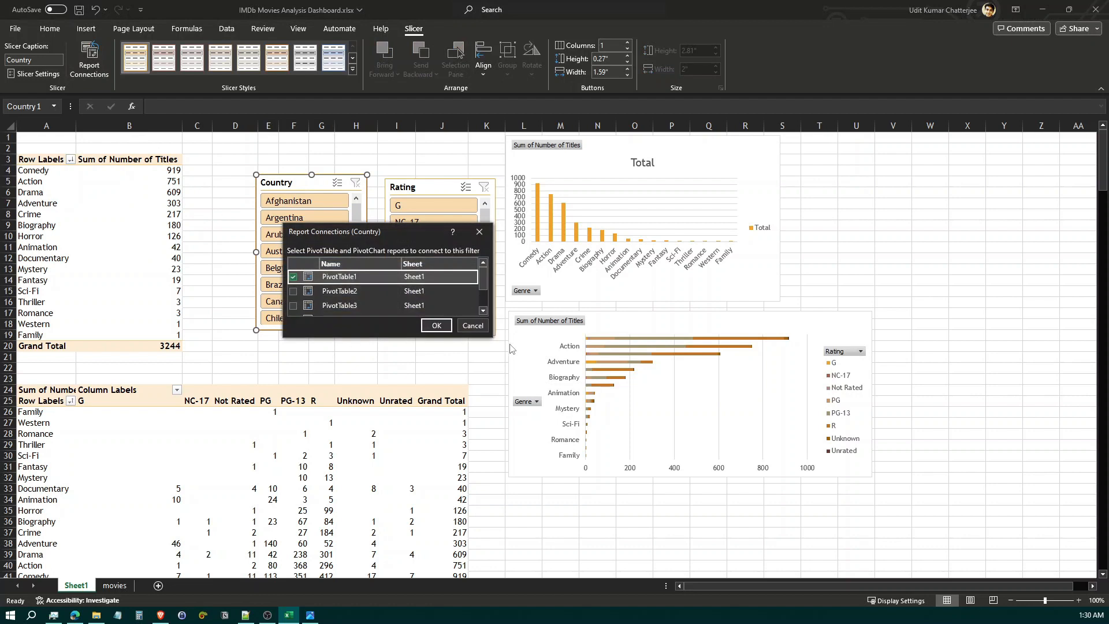
pyautogui.moveTo(488, 336); pyautogui.dragTo(552, 416)
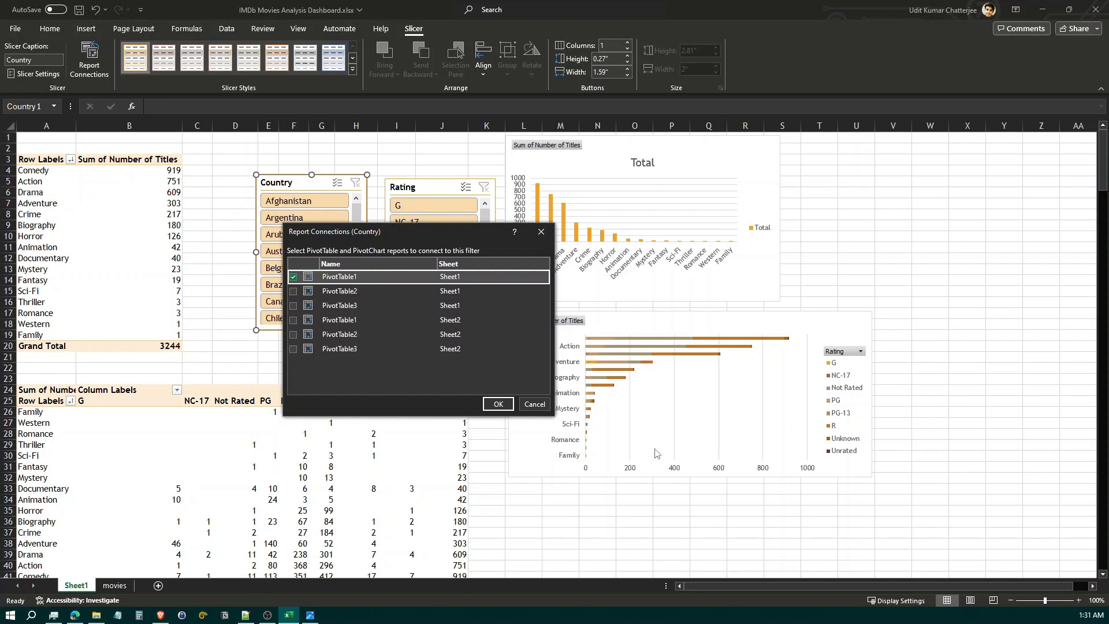
pyautogui.click(534, 403)
# Rename the first PivotTable, which lists titles by genre, as genre_titles
pyautogui.click(64, 184)
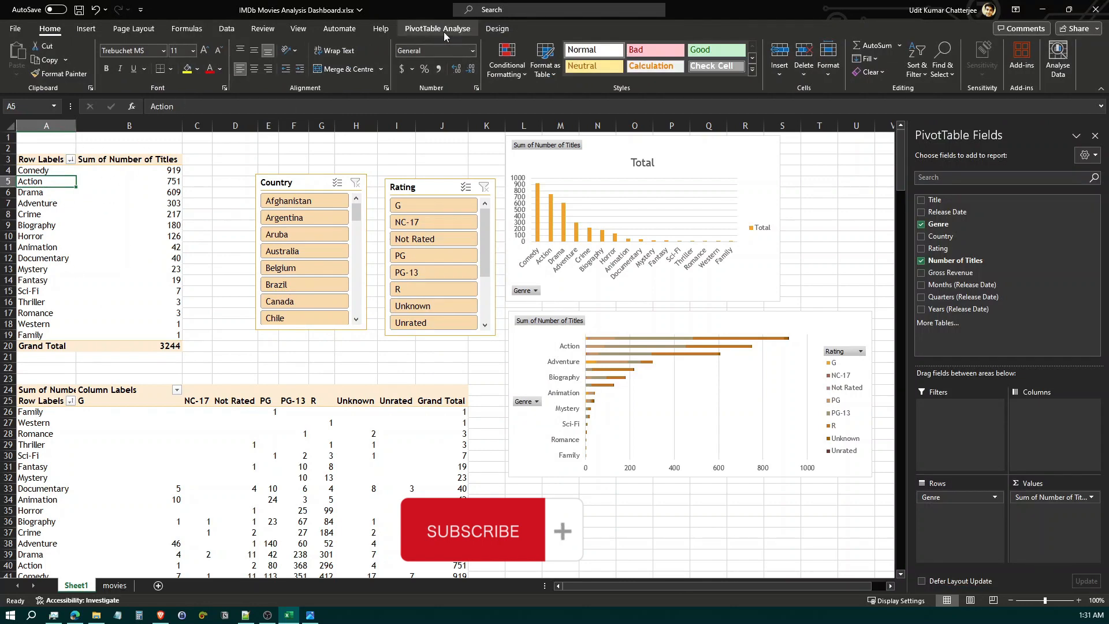
pyautogui.click(438, 29)
pyautogui.click(42, 60)
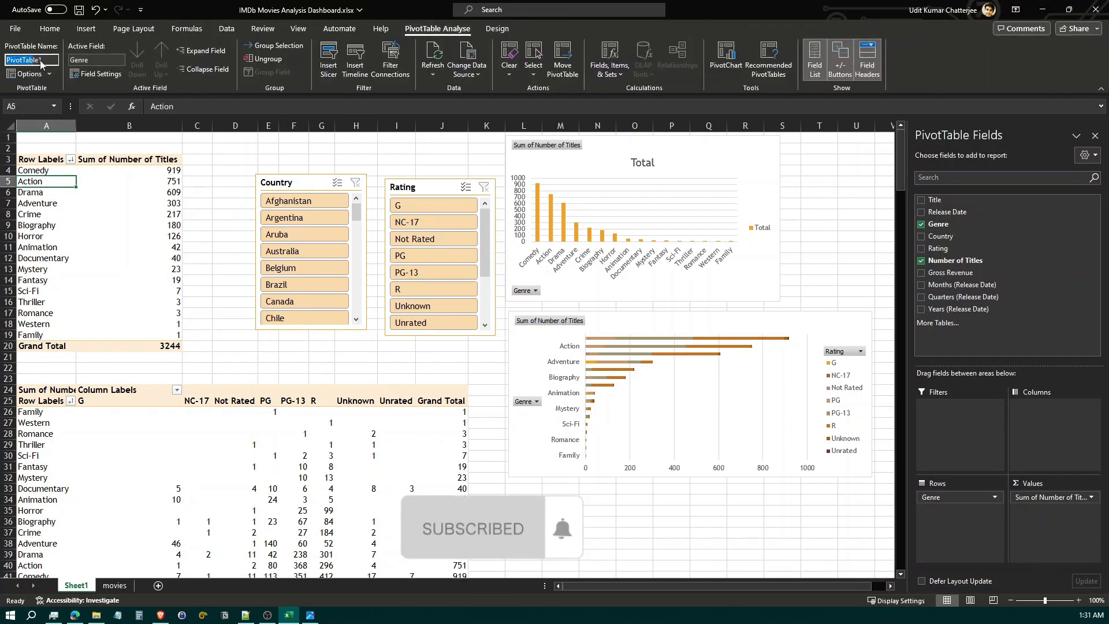
pyautogui.write('genr')
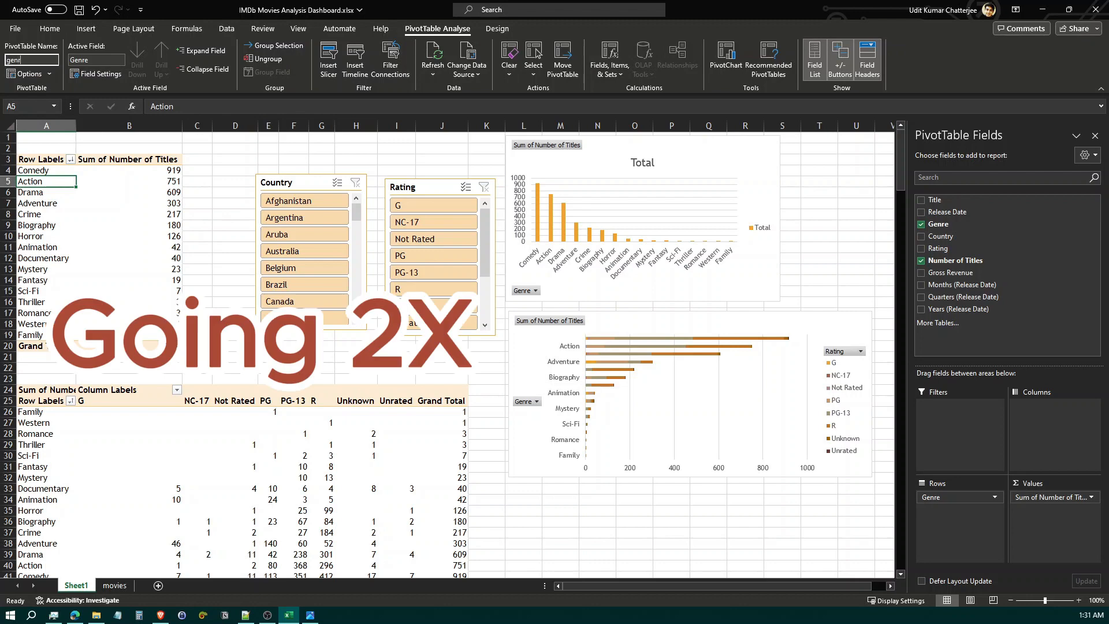
pyautogui.write('e_t')
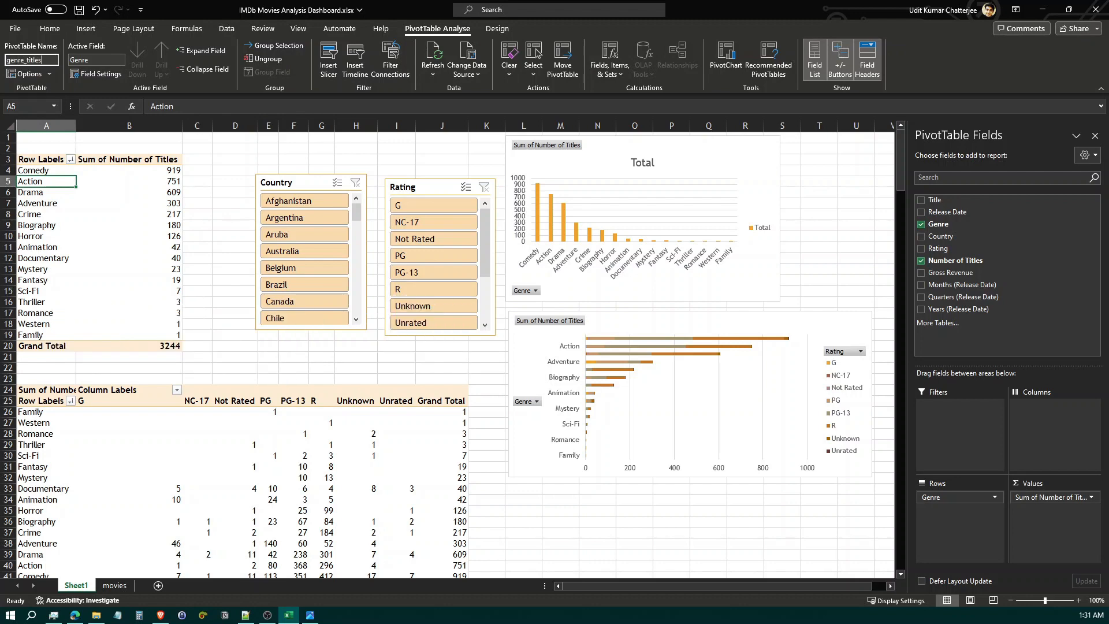
pyautogui.write('itles')
pyautogui.press('Return')
pyautogui.click(228, 232)
# Rename the second PivotTable, which breaks genres down by rating, as genre_rating_titles
pyautogui.click(56, 422)
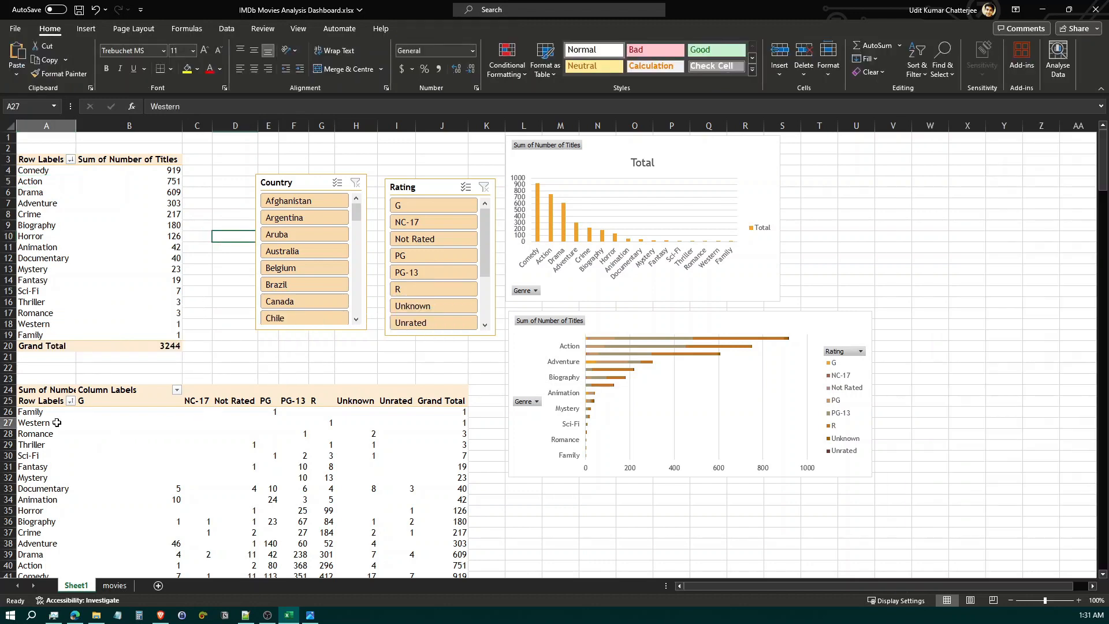
pyautogui.click(31, 61)
pyautogui.write('genre_')
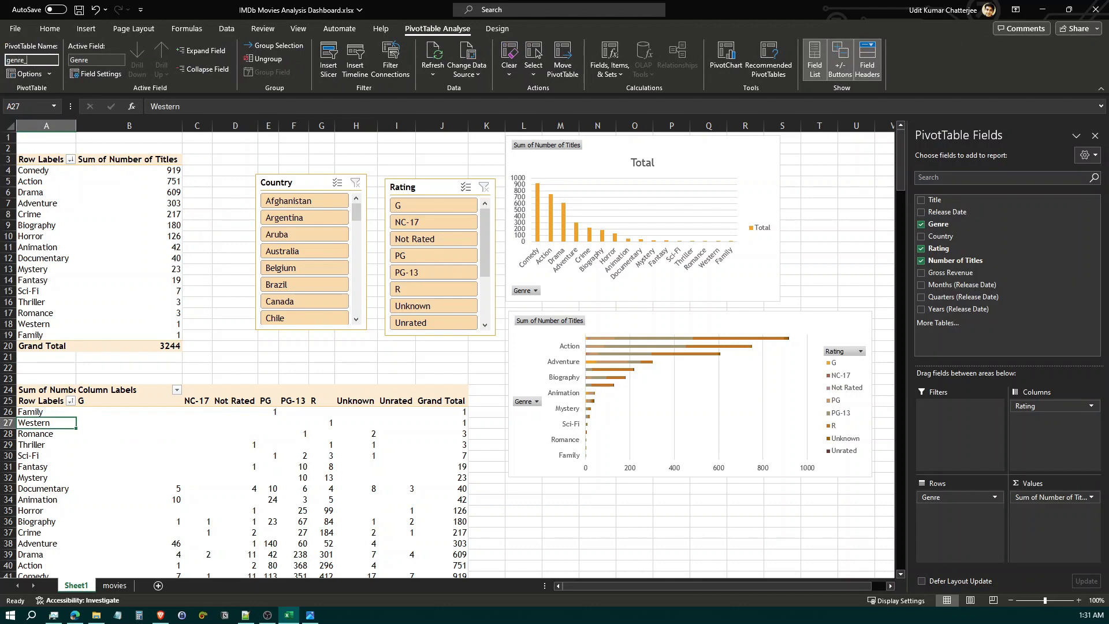
pyautogui.write('rating_titles')
pyautogui.press('Return')
pyautogui.click(223, 270)
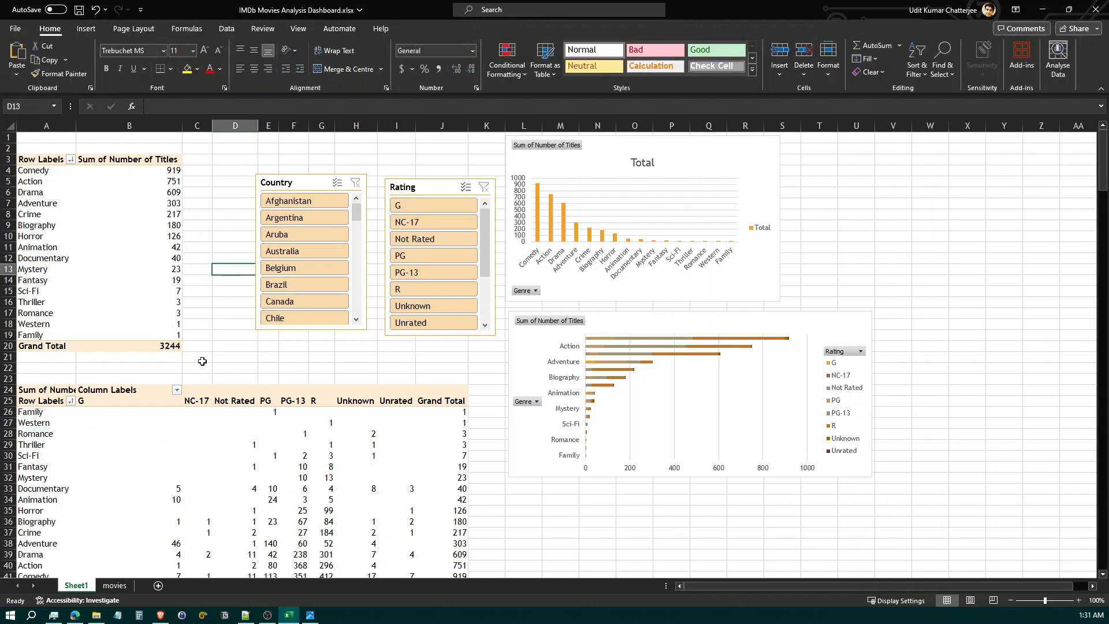
# Rename the third PivotTable, which breaks years down by rating, as year_rating_revenue
pyautogui.scroll(-6, 191, 440)
pyautogui.click(22, 445)
pyautogui.click(437, 28)
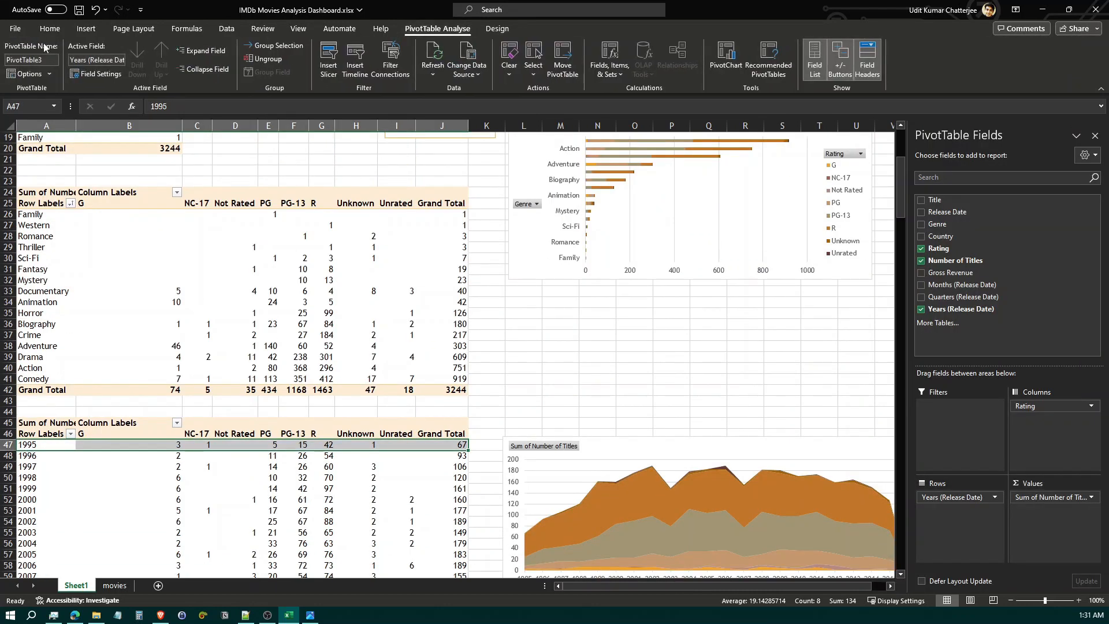
pyautogui.click(31, 60)
pyautogui.write('ye')
pyautogui.click(260, 172)
# Connect the Country slicer to genre_rating_titles and year_rating_revenue on Sheet1 in addition to genre_titles
pyautogui.scroll(6, 310, 176)
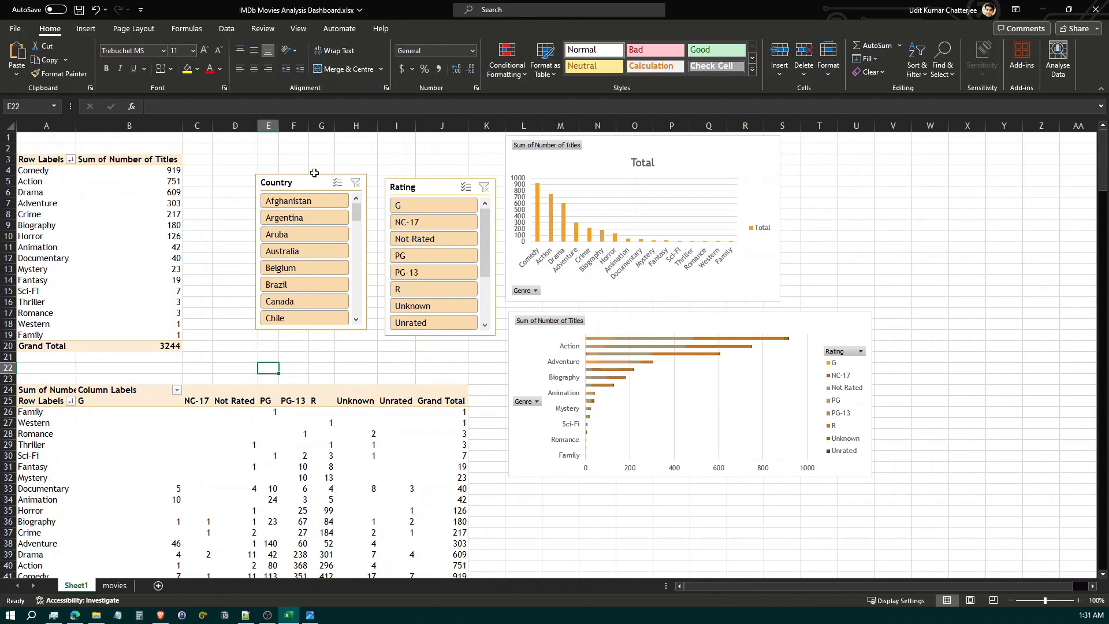
pyautogui.click(312, 181)
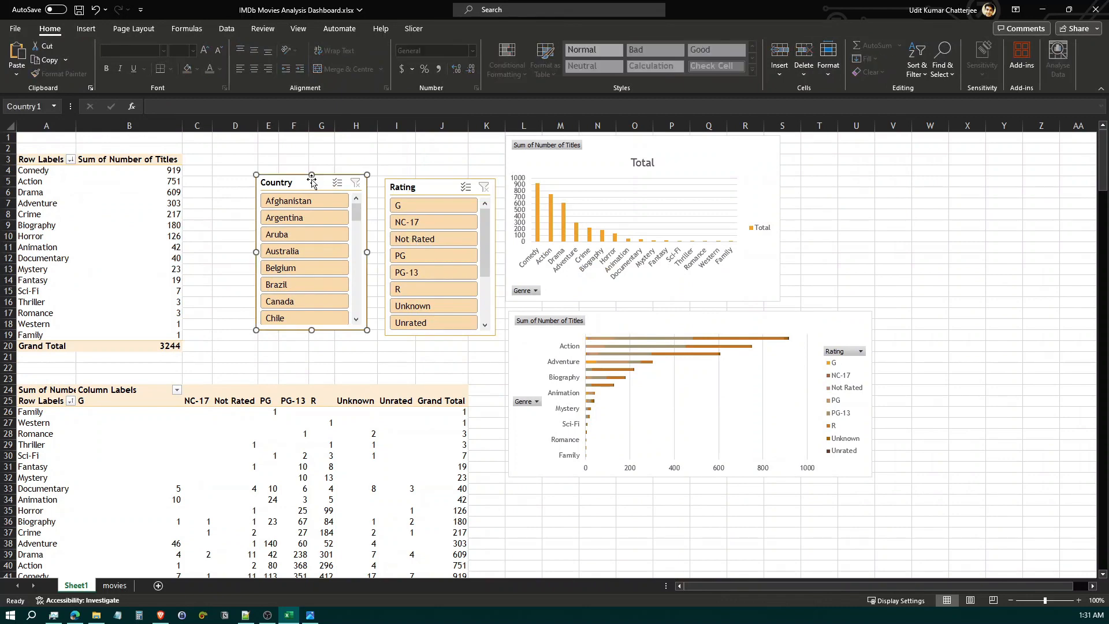
pyautogui.click(411, 30)
pyautogui.click(34, 74)
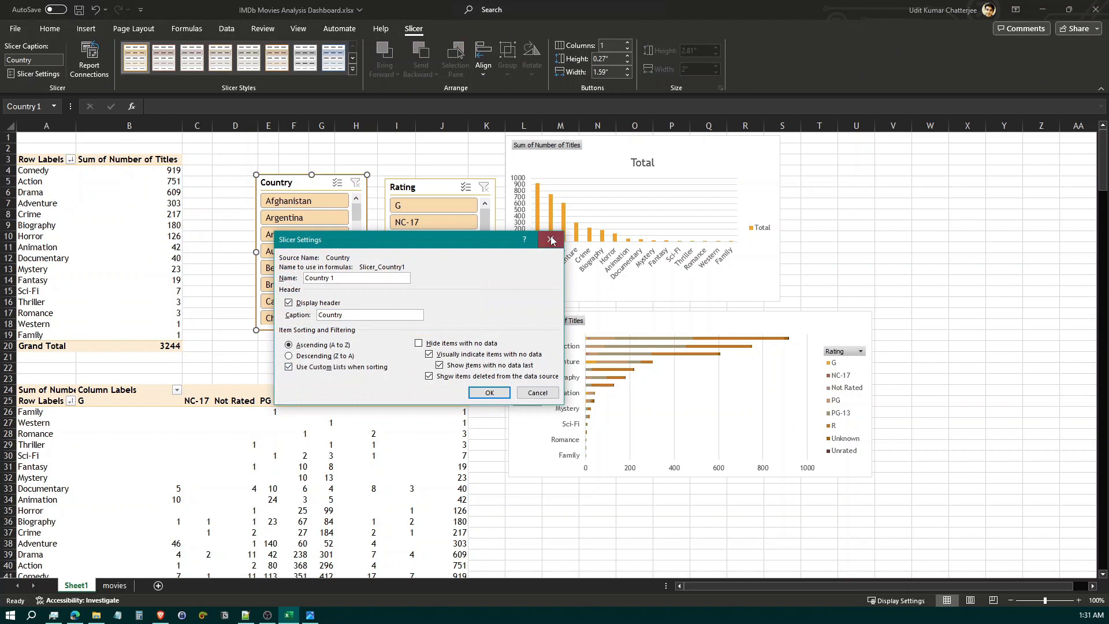
pyautogui.click(550, 240)
pyautogui.click(107, 76)
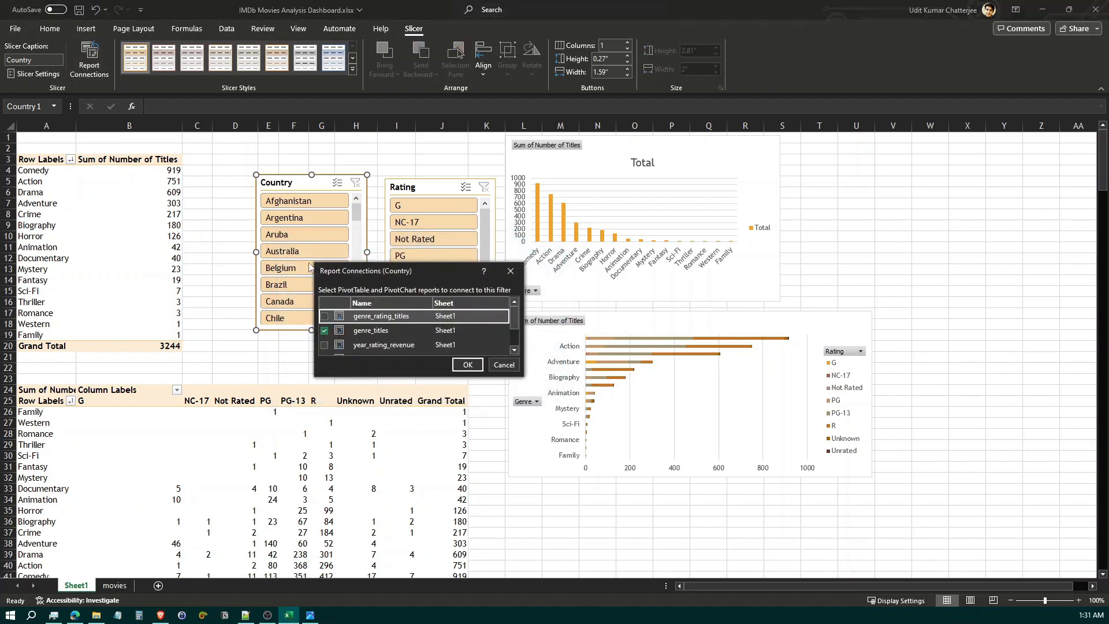
pyautogui.moveTo(518, 376); pyautogui.dragTo(600, 496)
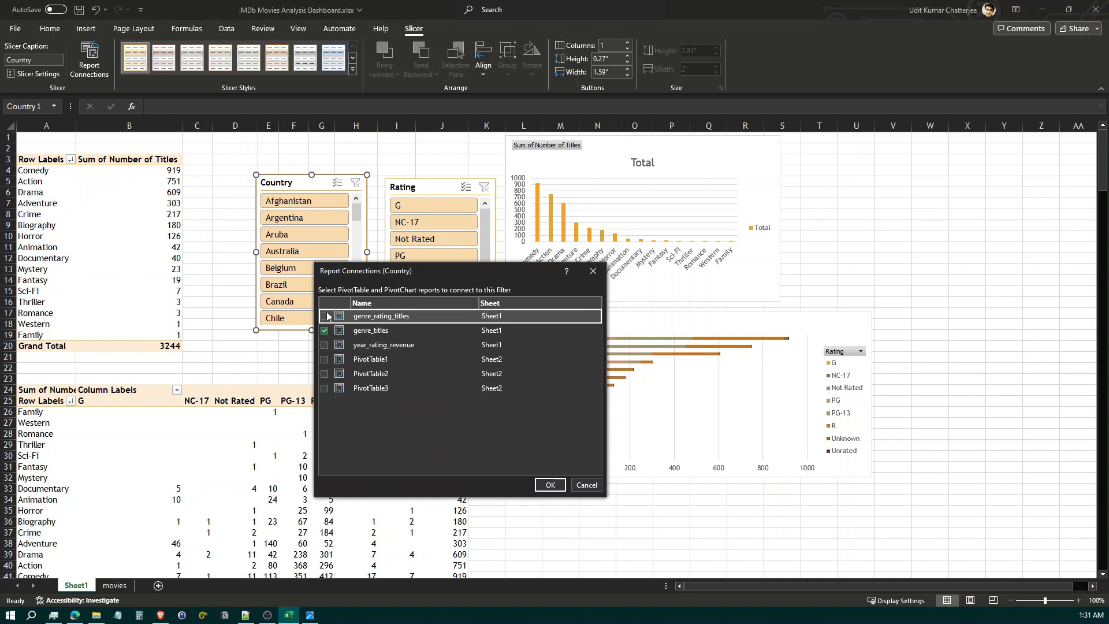
pyautogui.click(324, 345)
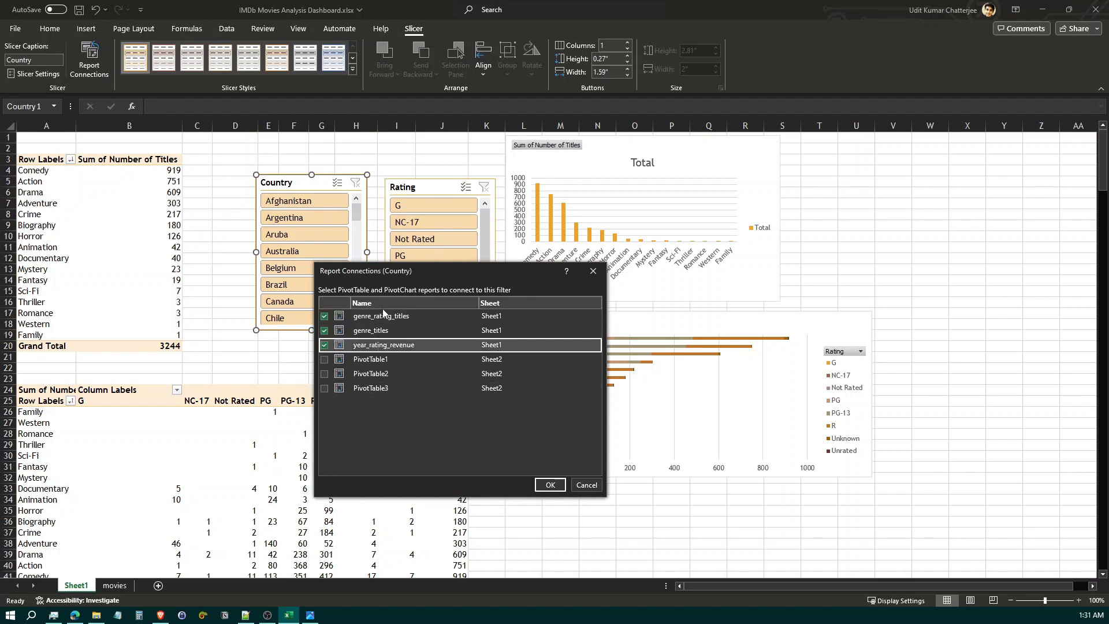
pyautogui.click(550, 485)
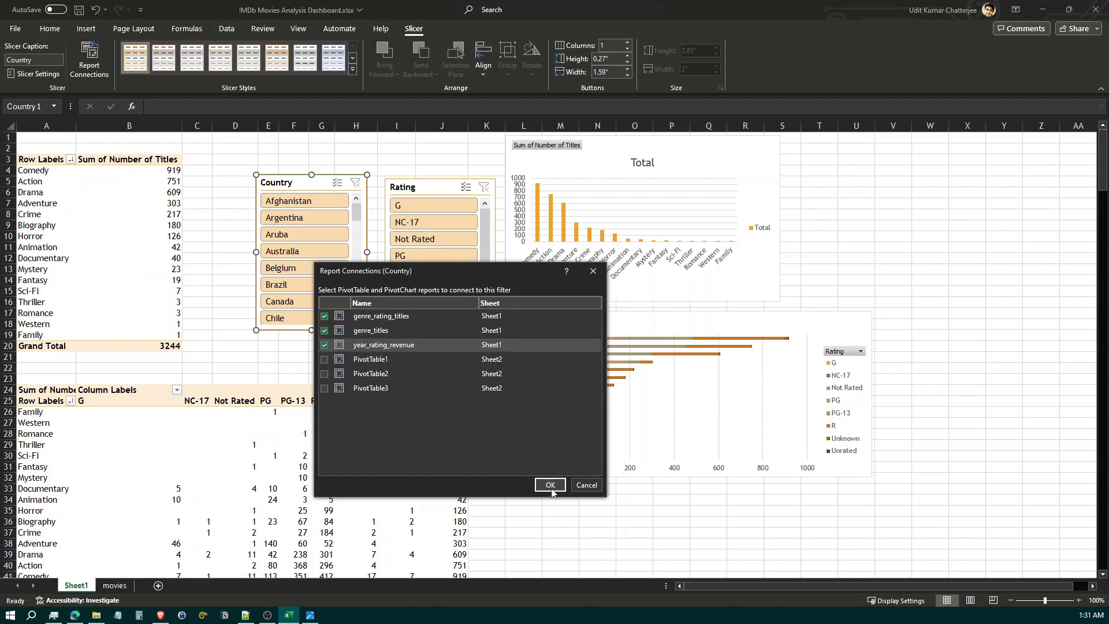
# Connect the Rating slicer to the genre_rating_titles and year_rating_revenue PivotTables as well
pyautogui.click(457, 197)
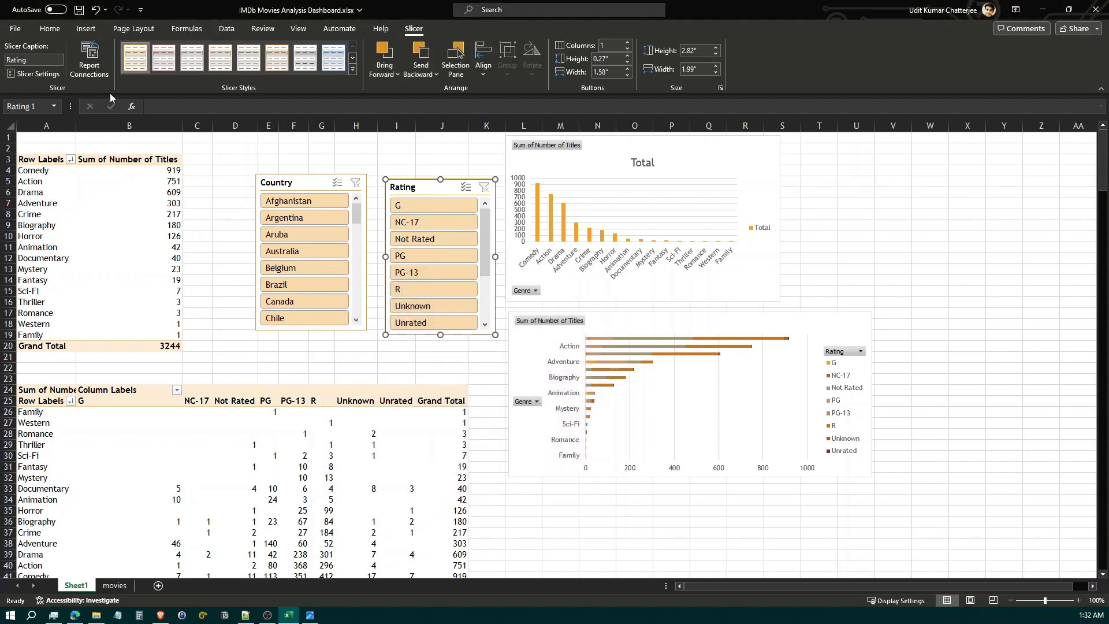
pyautogui.click(90, 58)
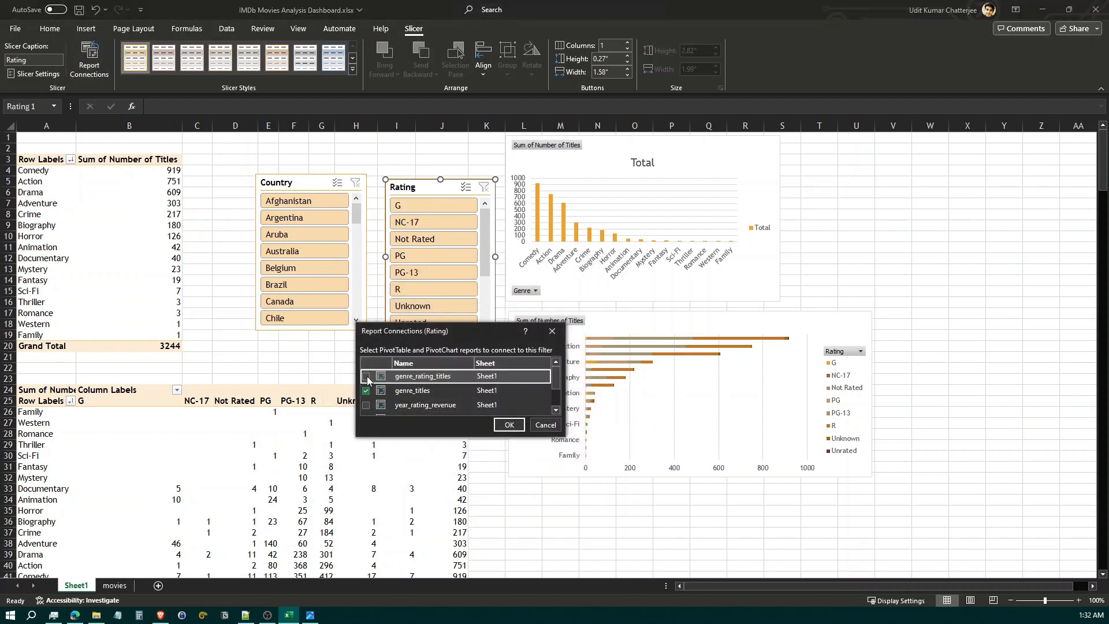
pyautogui.click(366, 406)
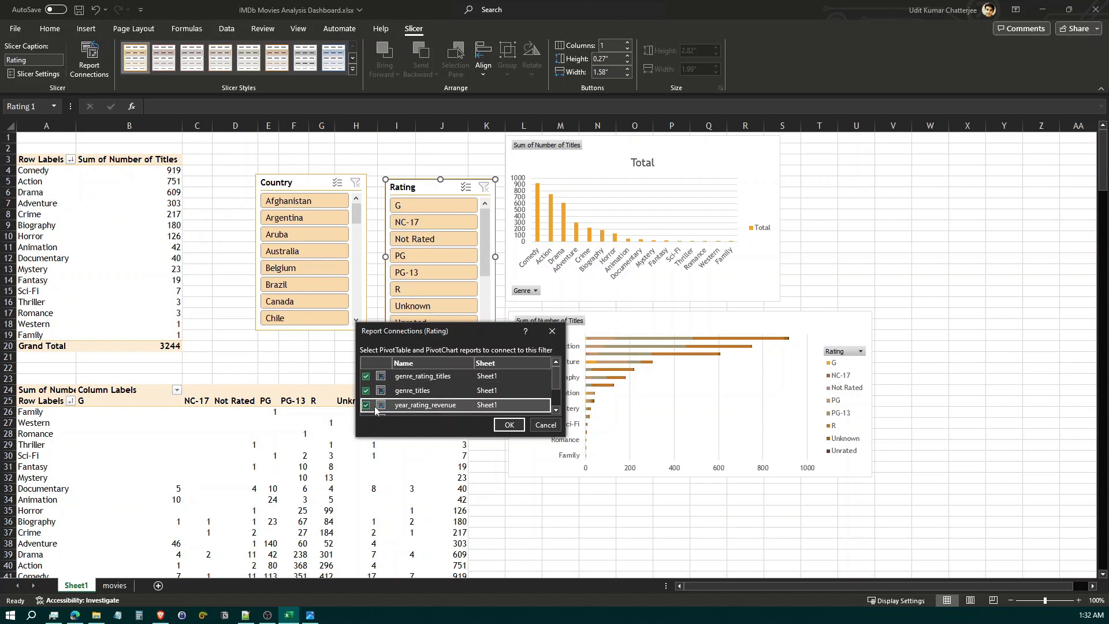
pyautogui.click(509, 425)
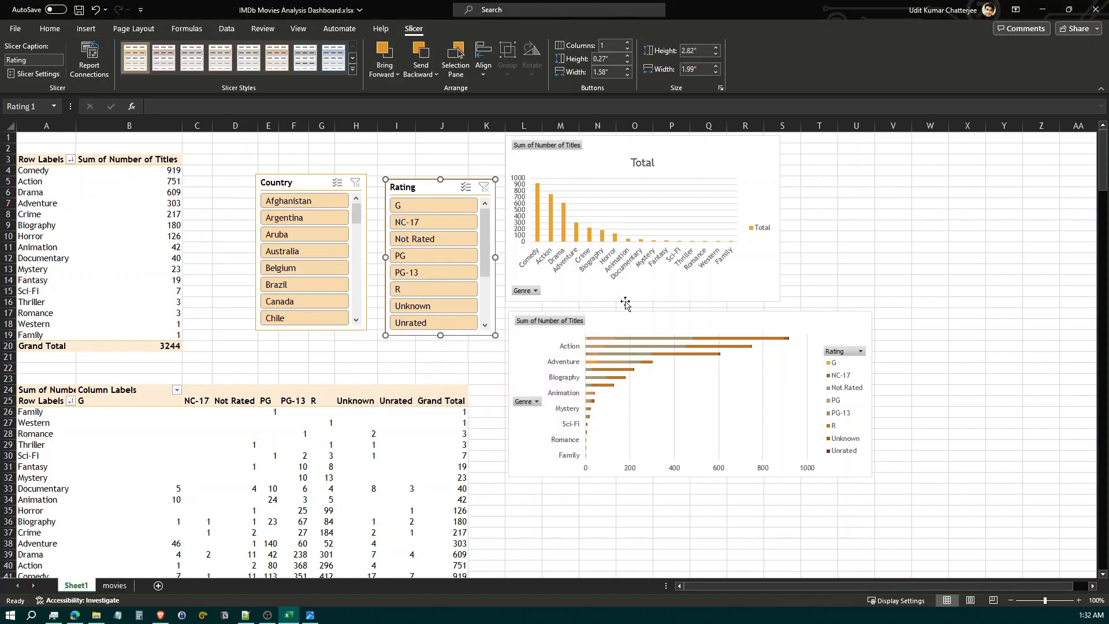
# Enlarge the Rating slicer to about 4.43 by 2.4 inches and lengthen the Country slicer to about 3.9 inches
pyautogui.moveTo(495, 335); pyautogui.dragTo(517, 424)
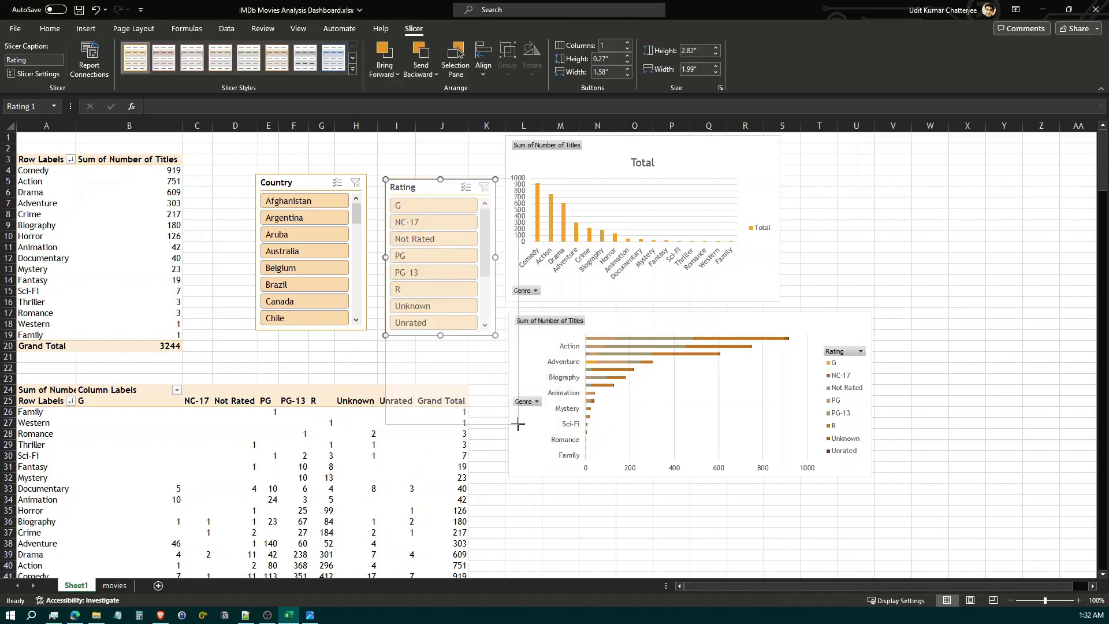
pyautogui.click(325, 334)
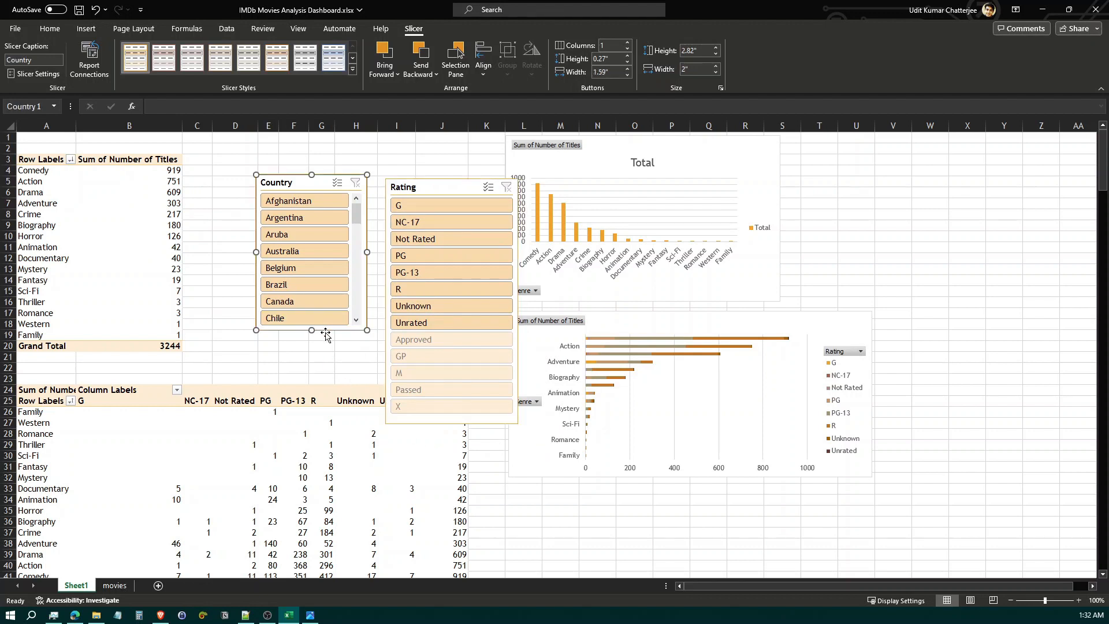
pyautogui.moveTo(312, 329); pyautogui.dragTo(311, 390)
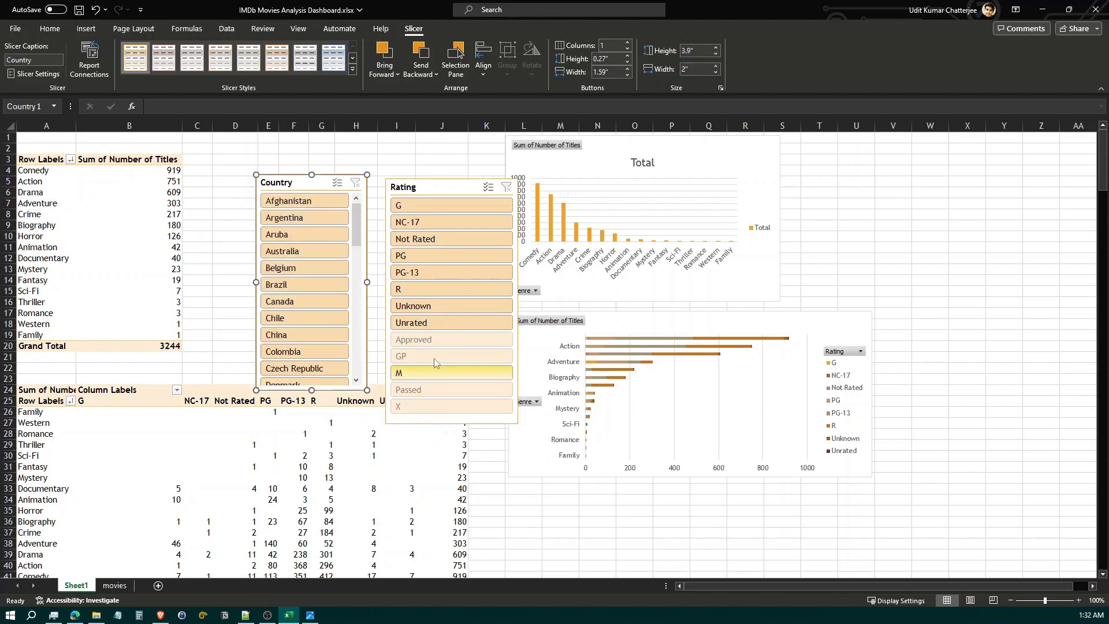
# Set the Rating slicer to hide items with no data
pyautogui.moveTo(448, 187); pyautogui.dragTo(448, 186)
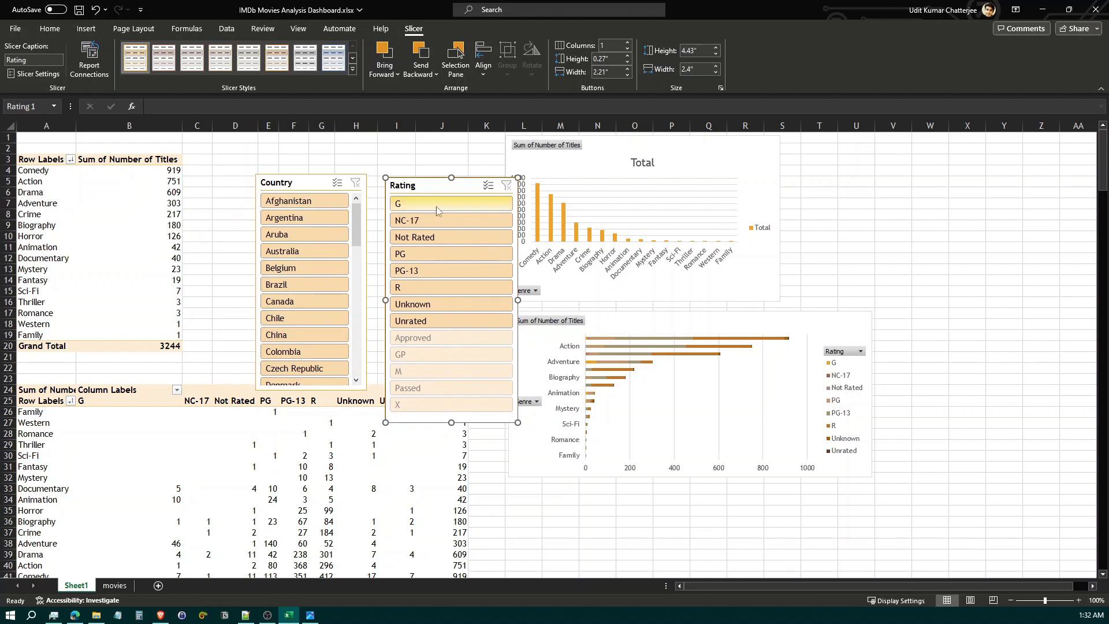
pyautogui.click(38, 74)
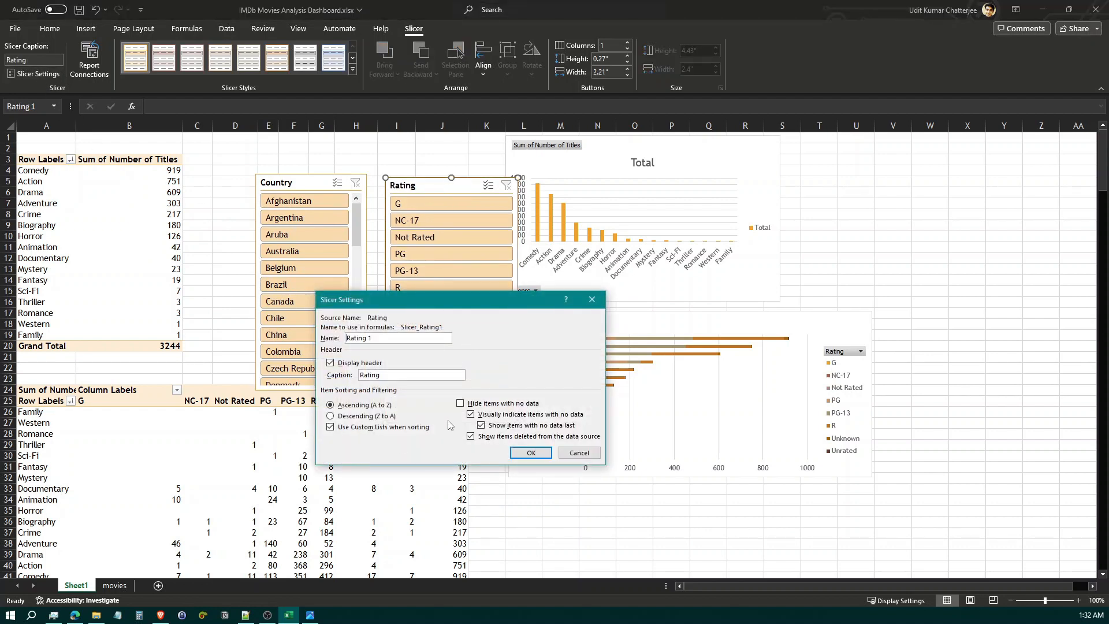
pyautogui.click(460, 403)
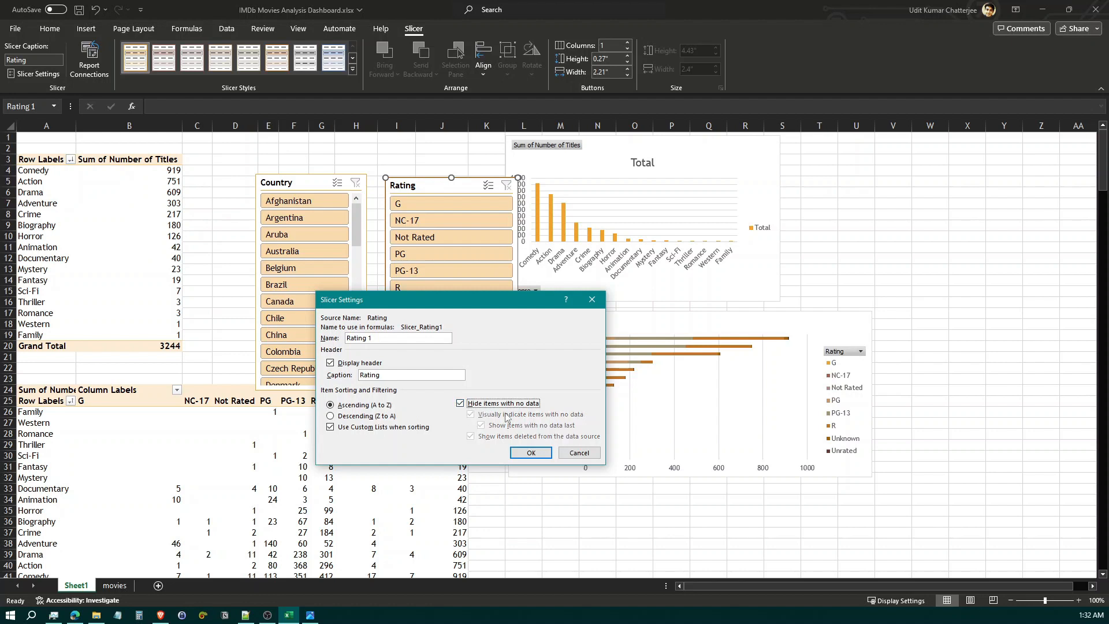
pyautogui.click(528, 453)
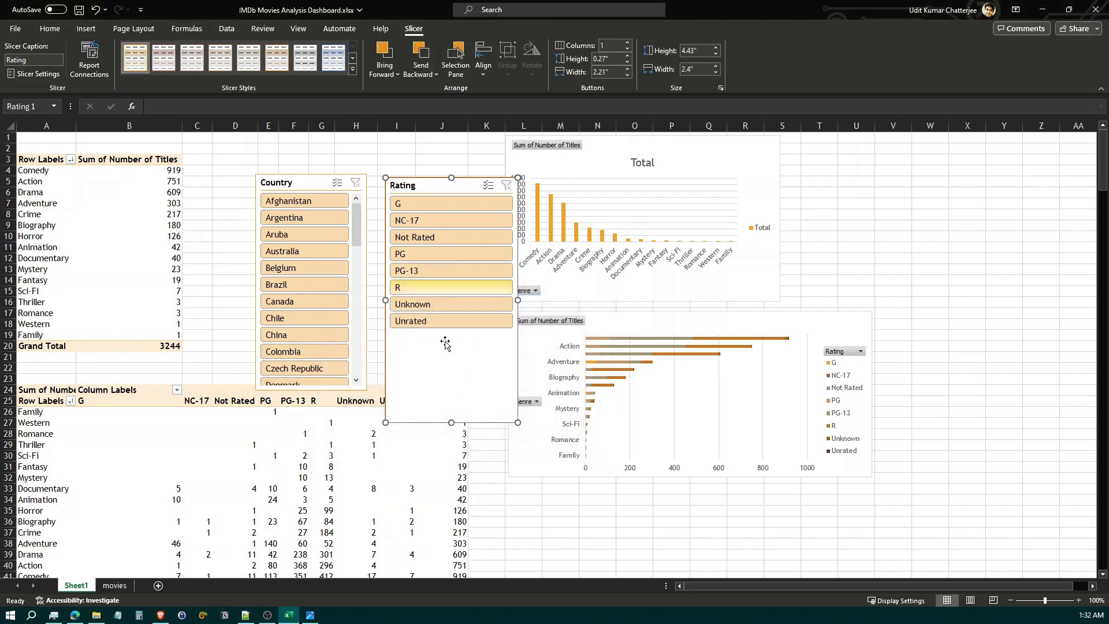
# Set the Country slicer to hide items with no data as well
pyautogui.click(308, 185)
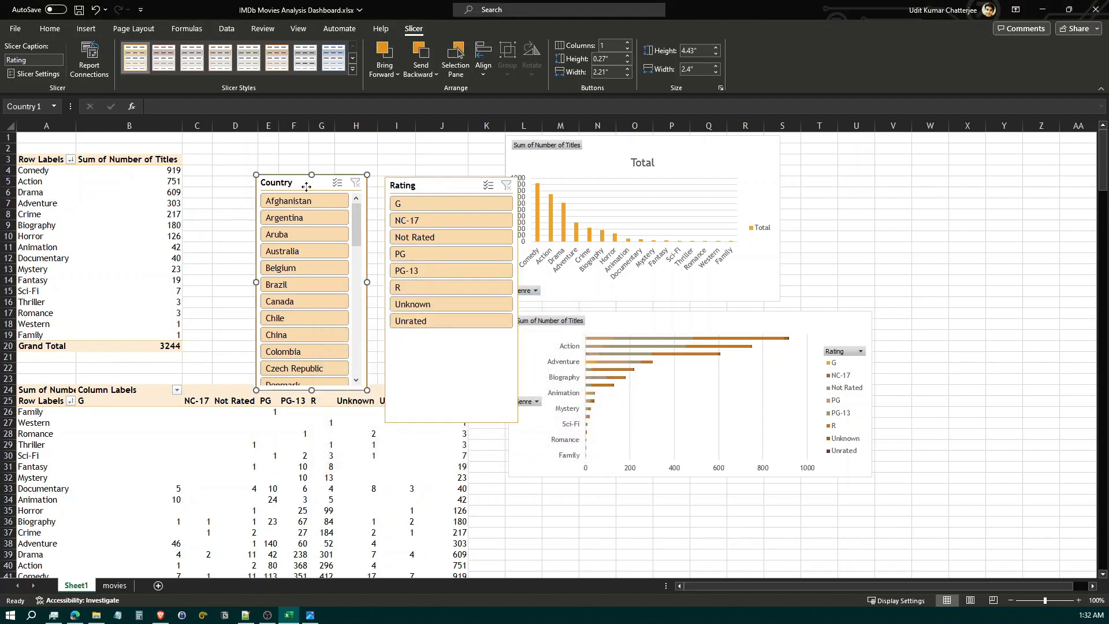
pyautogui.click(56, 75)
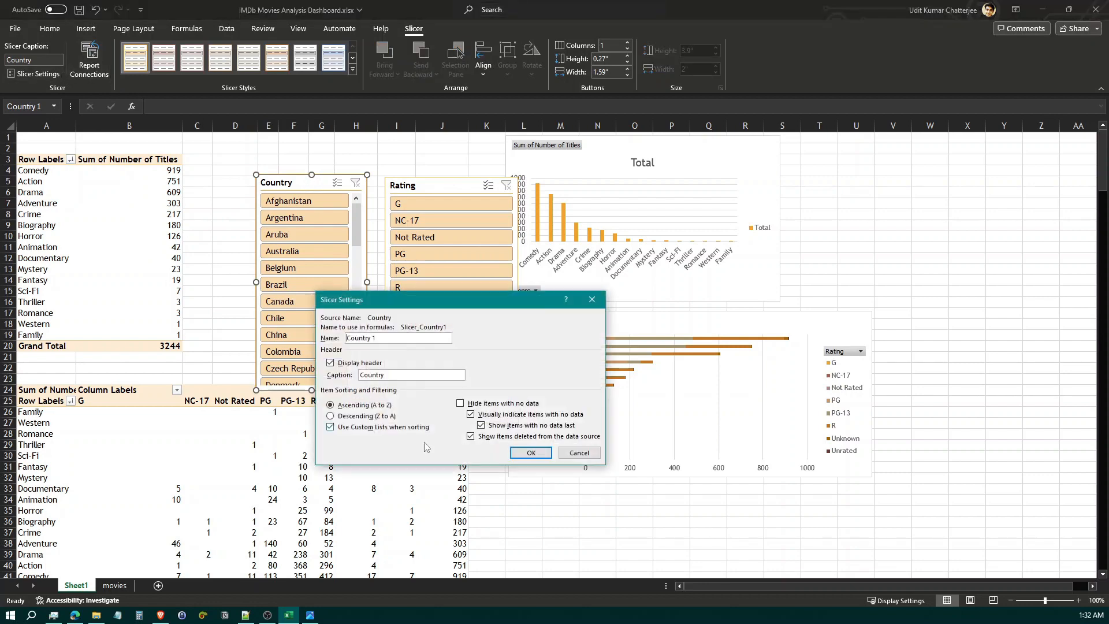
pyautogui.click(475, 406)
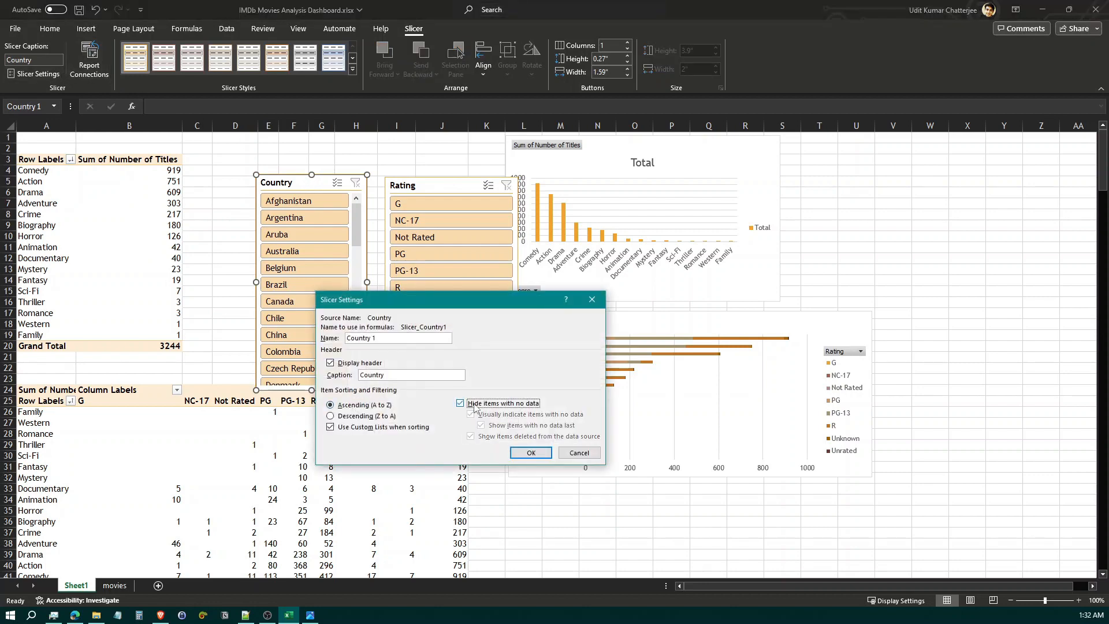
pyautogui.click(531, 453)
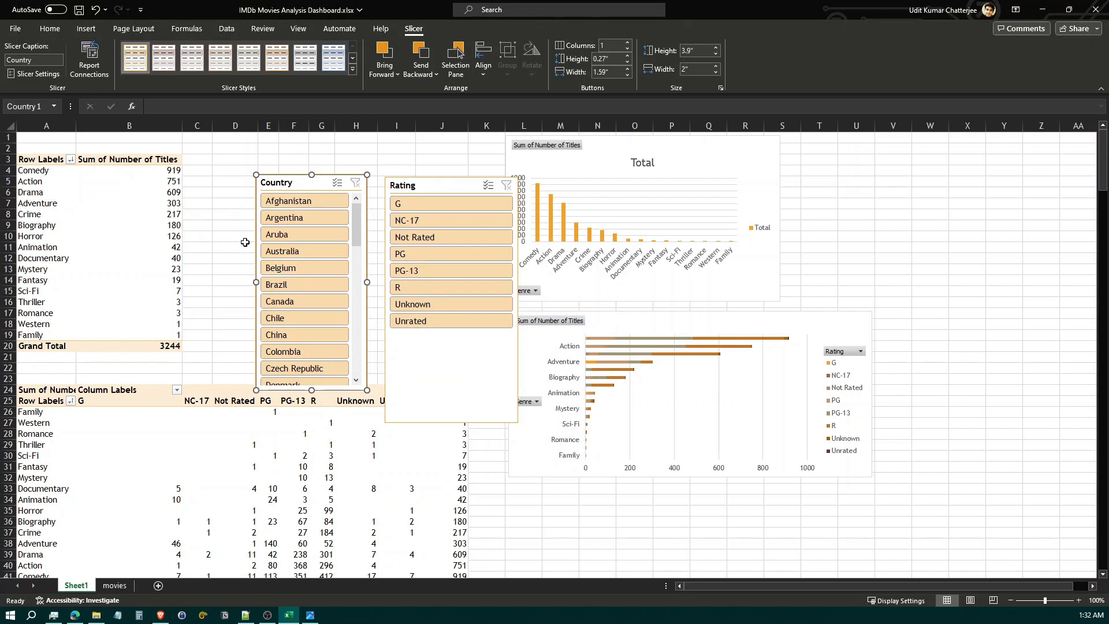
# Move the Country and Rating slicers off the PivotTables to beside the charts, and check the reference dashboard snapshot
pyautogui.moveTo(305, 193); pyautogui.dragTo(951, 220)
pyautogui.moveTo(435, 186); pyautogui.dragTo(928, 425)
pyautogui.click(310, 615)
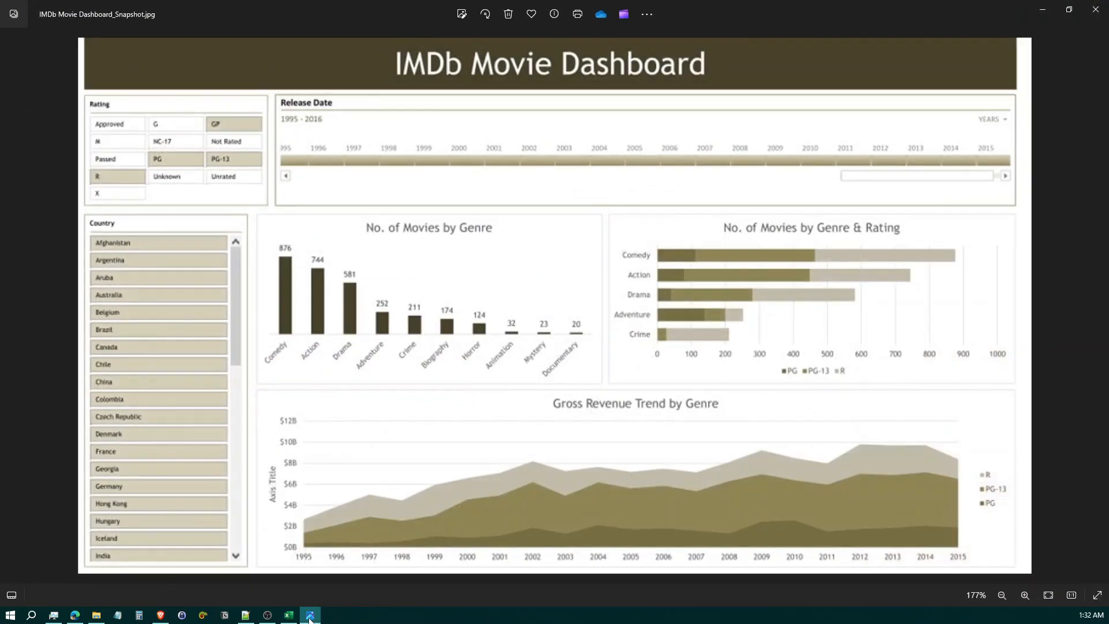
pyautogui.click(310, 615)
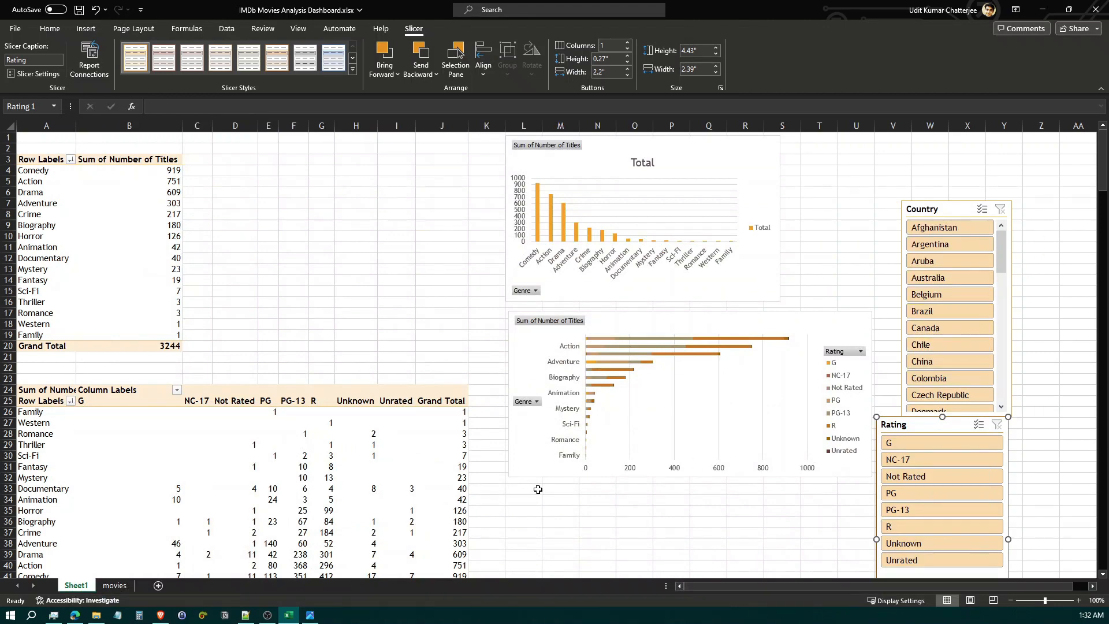
# Insert a Release Date timeline for the PivotTable that breaks years down by rating
pyautogui.click(537, 489)
pyautogui.scroll(-8, 536, 523)
pyautogui.click(42, 433)
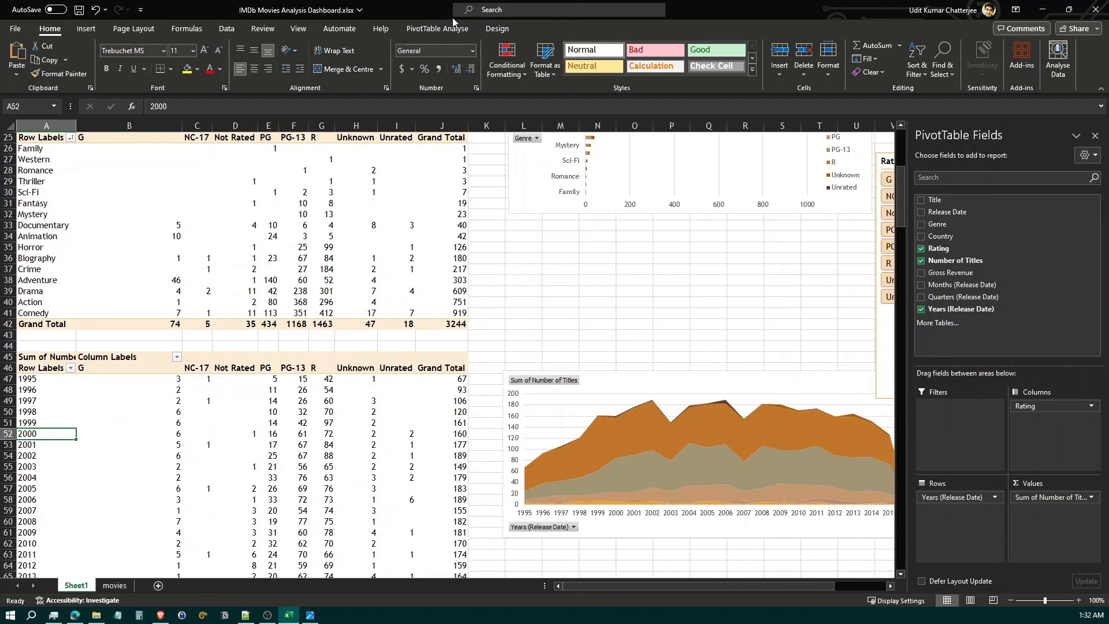
pyautogui.click(452, 28)
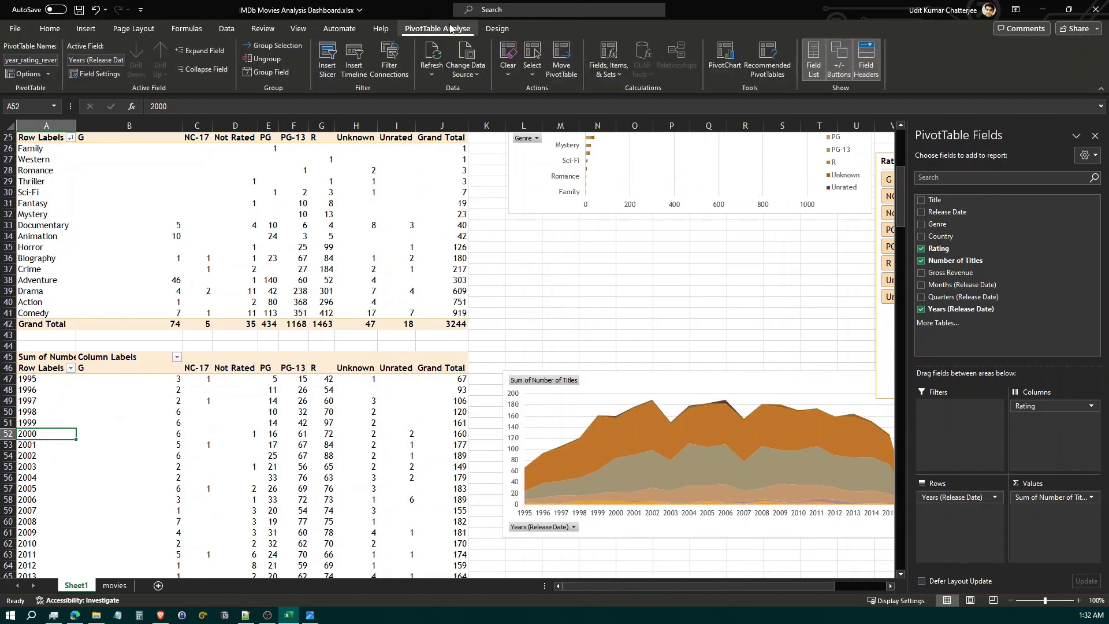
pyautogui.click(362, 72)
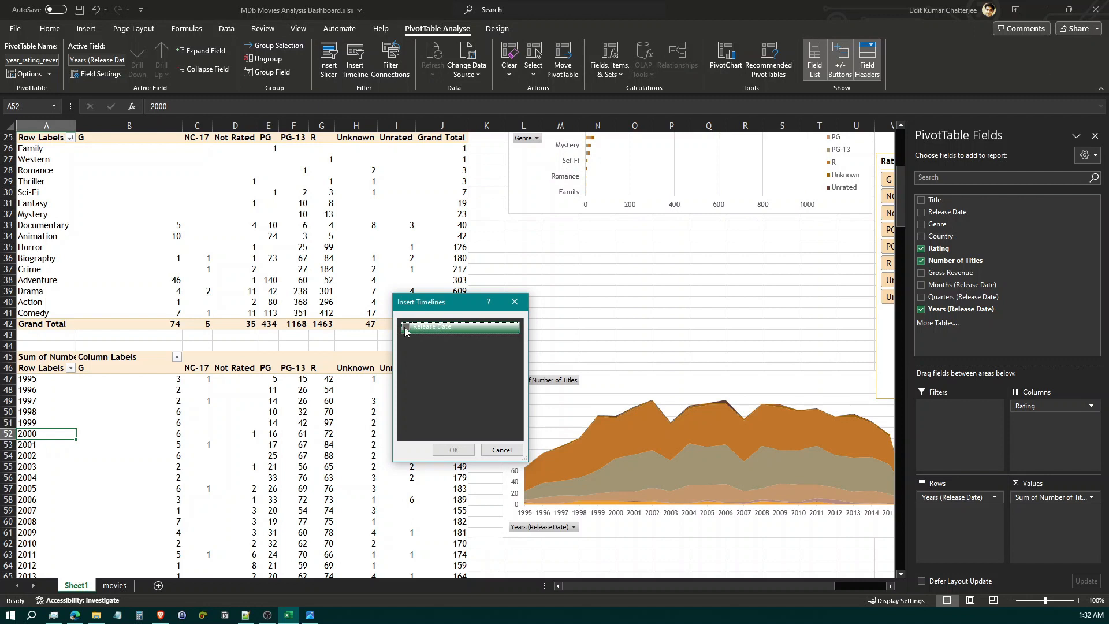
pyautogui.click(404, 327)
pyautogui.click(454, 449)
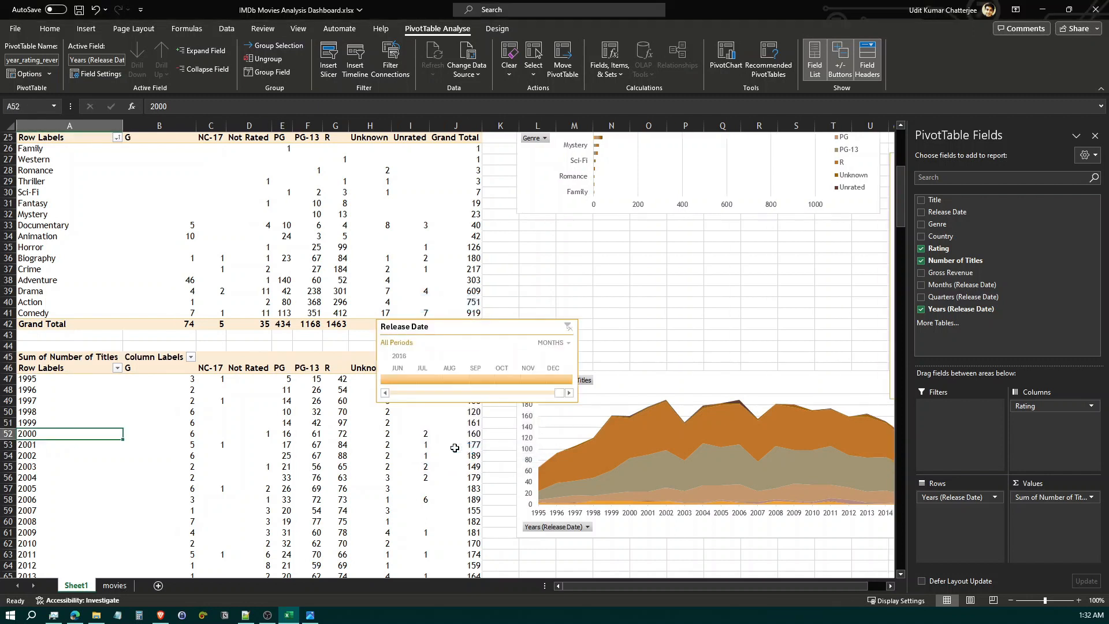
# Widen the Release Date timeline to about 6.62 inches above the area chart and set its time level to years
pyautogui.moveTo(510, 317); pyautogui.dragTo(565, 247)
pyautogui.moveTo(634, 291); pyautogui.dragTo(798, 292)
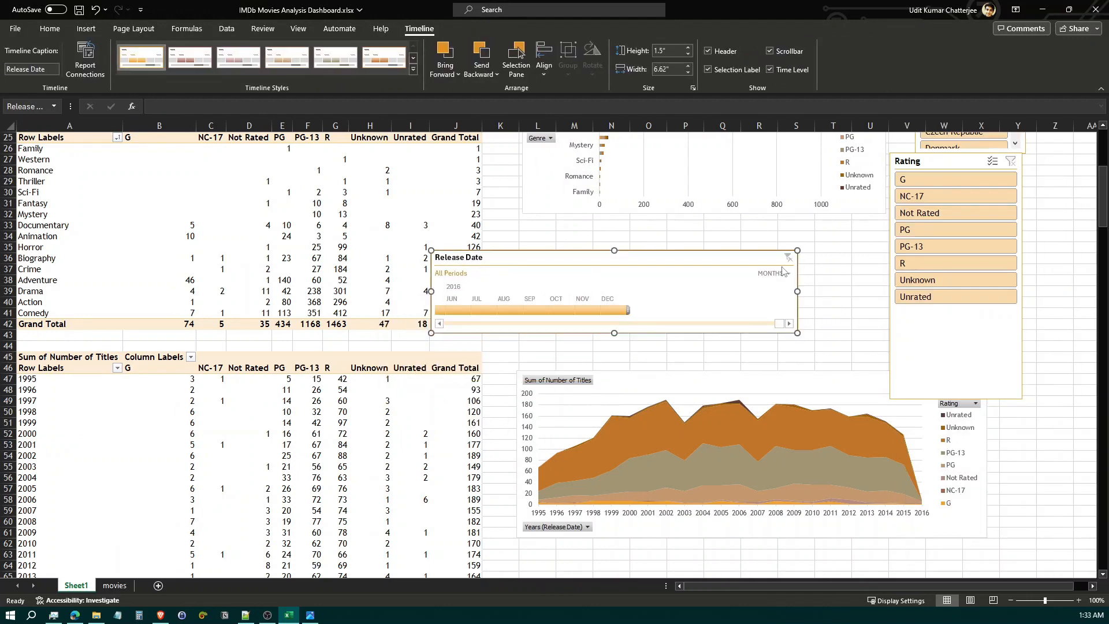
pyautogui.click(785, 275)
pyautogui.click(789, 290)
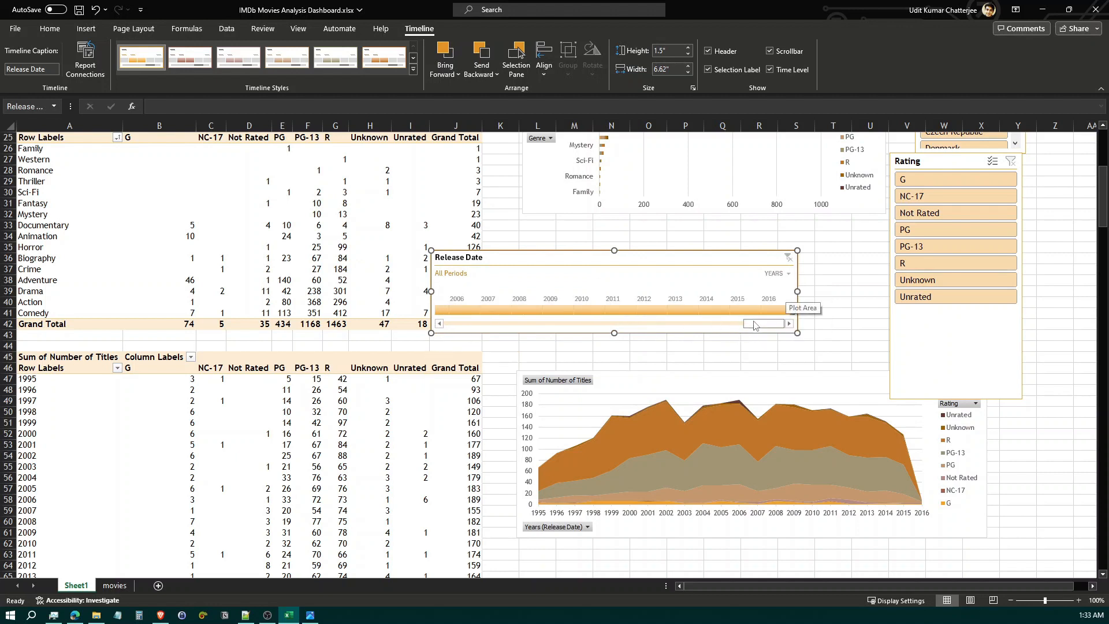
# Limit the Release Date timeline to 1995–2016 and turn off its scrollbar
pyautogui.click(722, 326)
pyautogui.moveTo(719, 329); pyautogui.dragTo(434, 326)
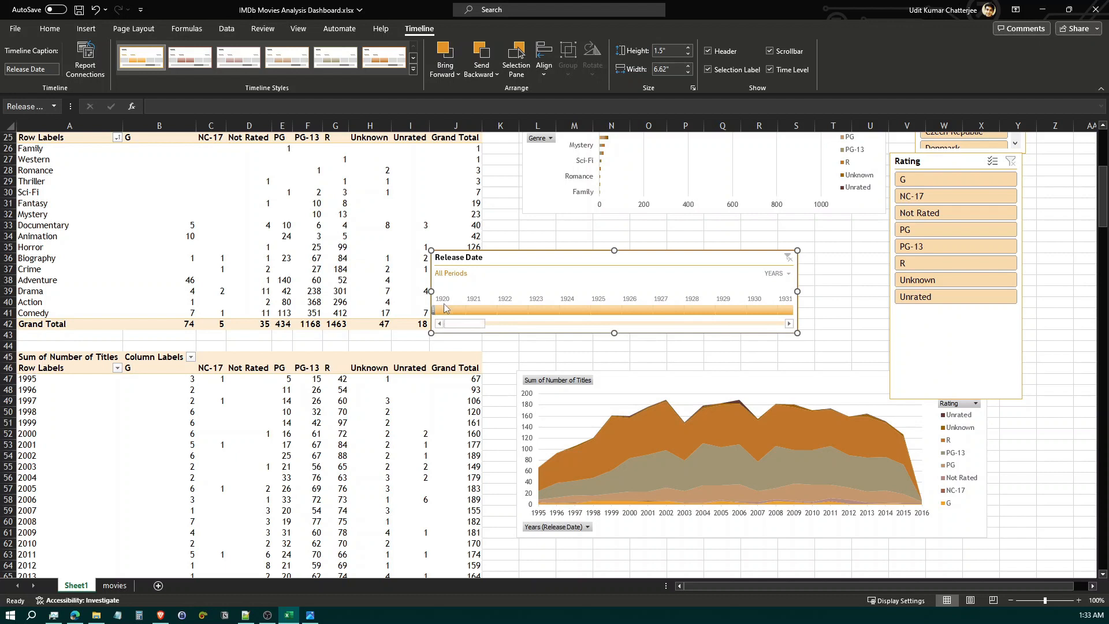
pyautogui.moveTo(433, 310); pyautogui.dragTo(777, 310)
pyautogui.moveTo(475, 328)
pyautogui.mouseDown()
pyautogui.moveTo(522, 327)
pyautogui.moveTo(491, 327)
pyautogui.mouseUp()
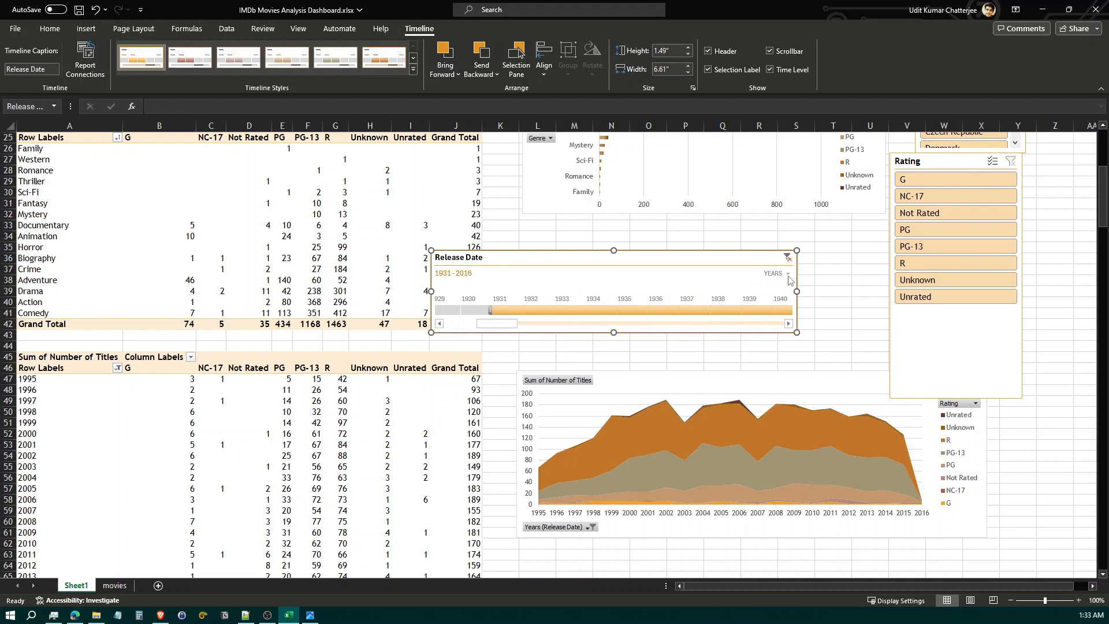
pyautogui.click(787, 52)
pyautogui.moveTo(506, 312); pyautogui.dragTo(605, 313)
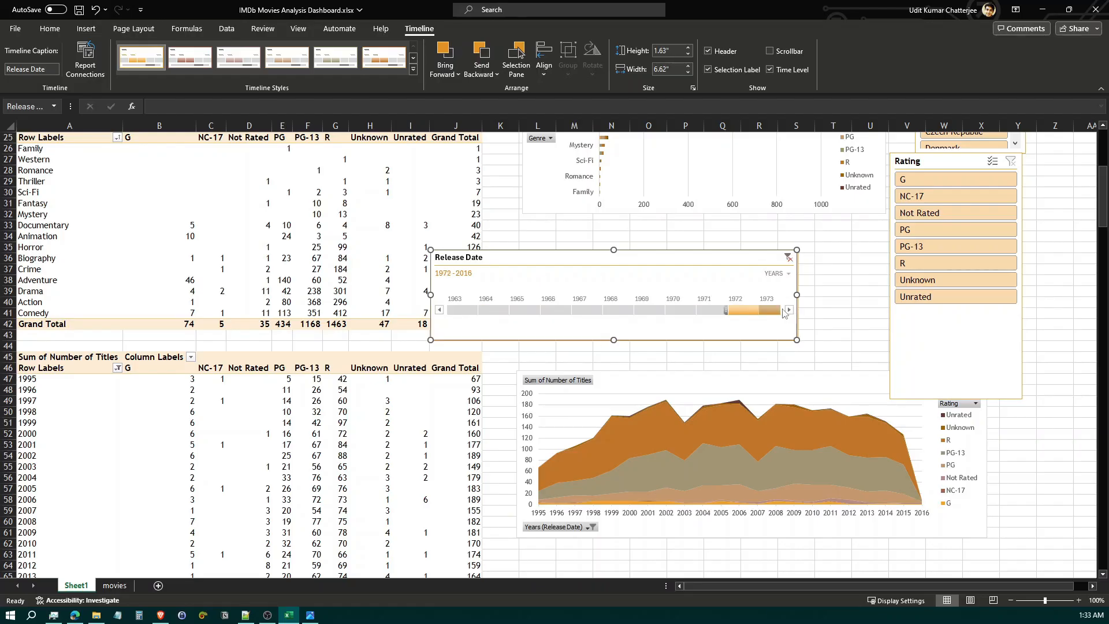
pyautogui.moveTo(789, 312); pyautogui.dragTo(733, 313)
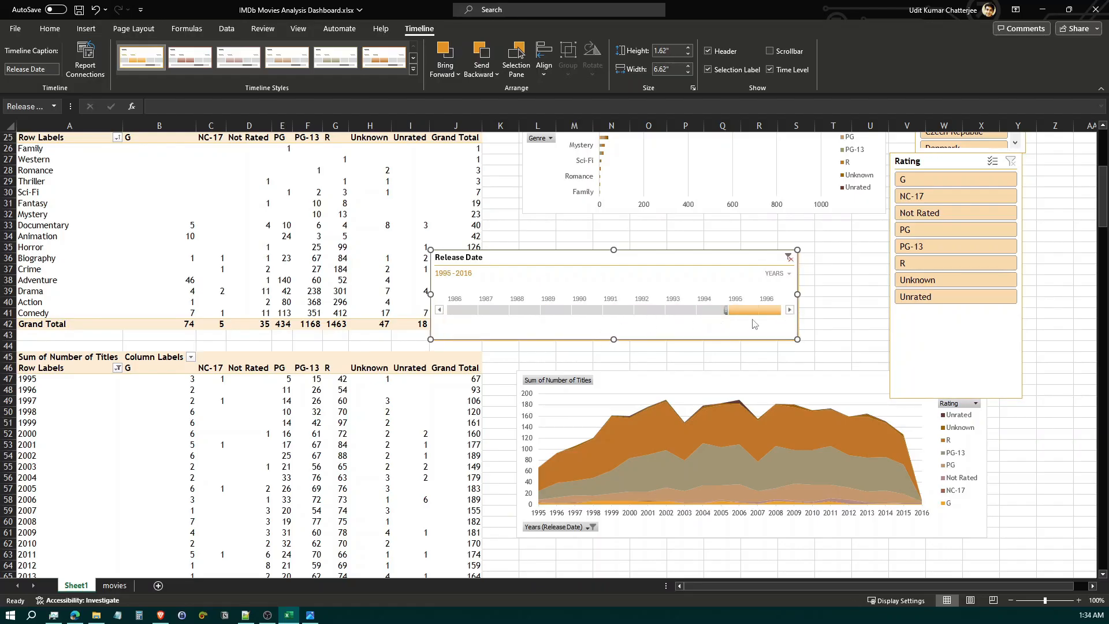
pyautogui.click(789, 312)
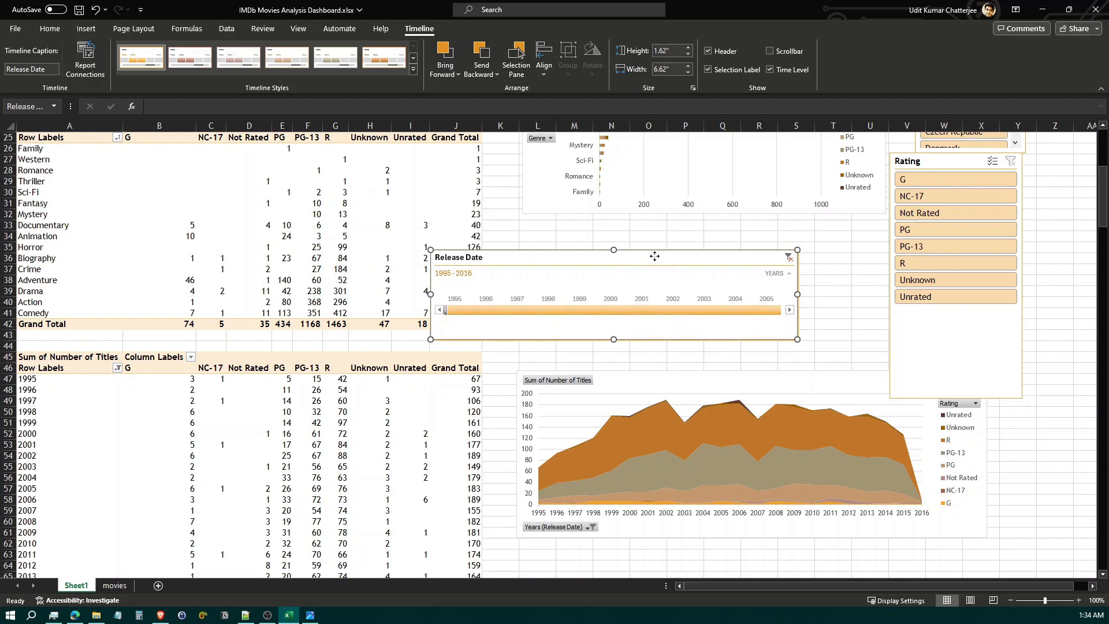
# Move the Release Date timeline clear of the PivotTables, beneath the genre-by-rating bar chart
pyautogui.moveTo(654, 256); pyautogui.dragTo(733, 250)
pyautogui.scroll(3, 882, 352)
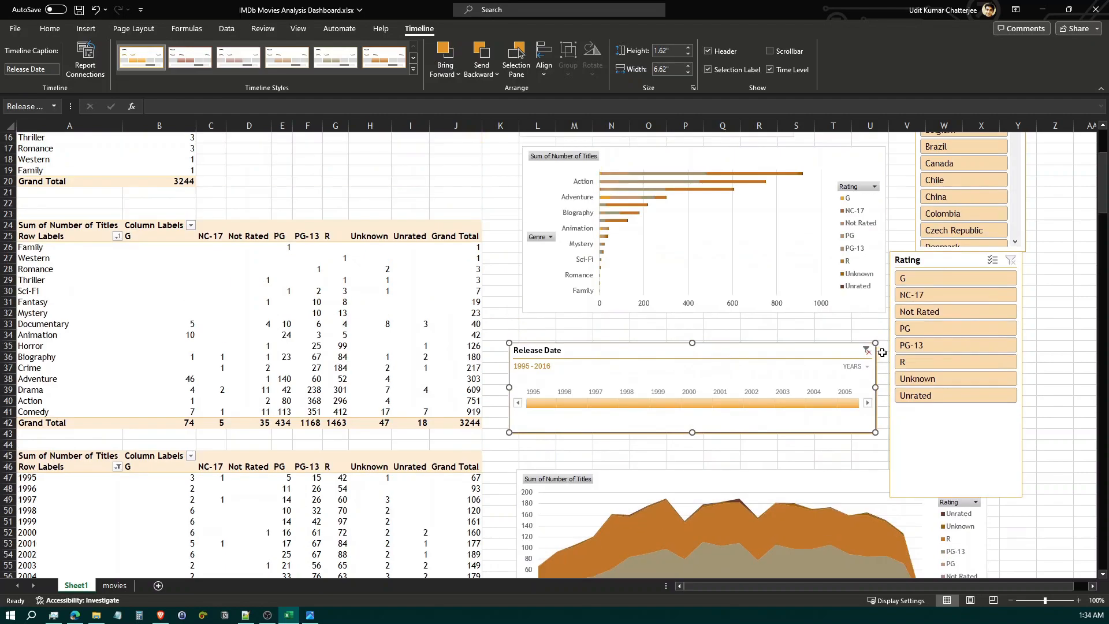
pyautogui.scroll(5, 882, 352)
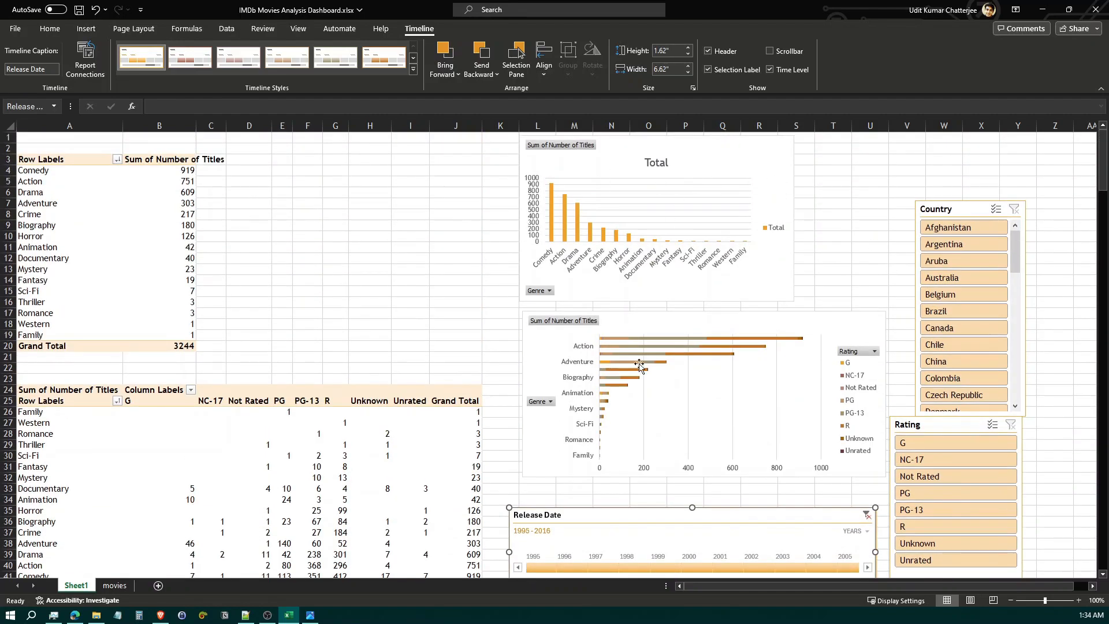
pyautogui.scroll(-8, 639, 367)
pyautogui.scroll(7, 835, 423)
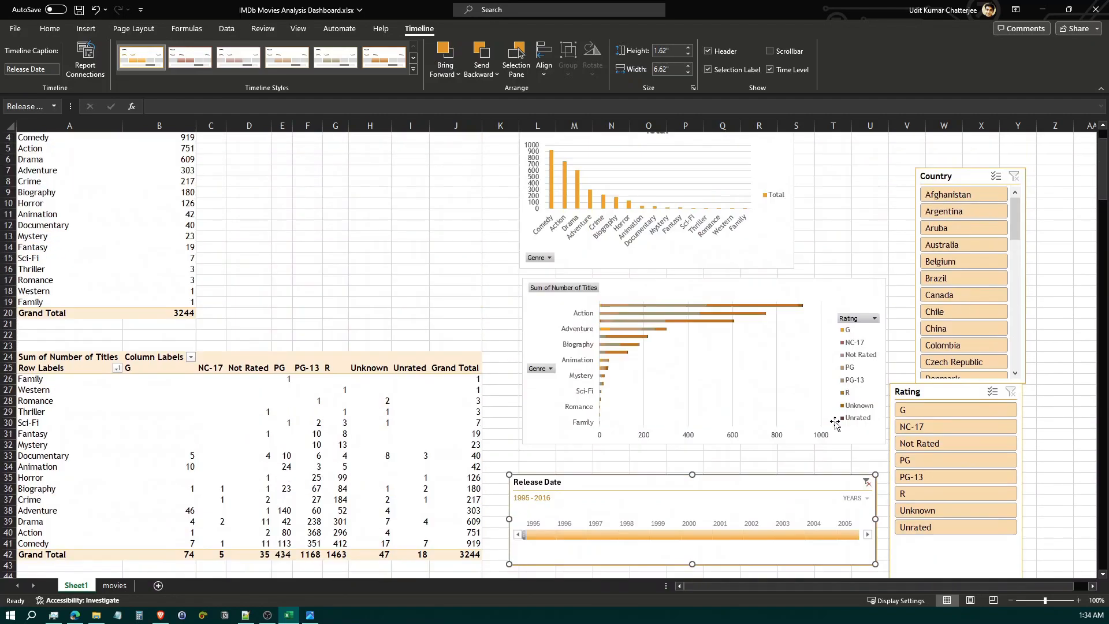
pyautogui.scroll(1, 836, 423)
pyautogui.scroll(-2, 797, 428)
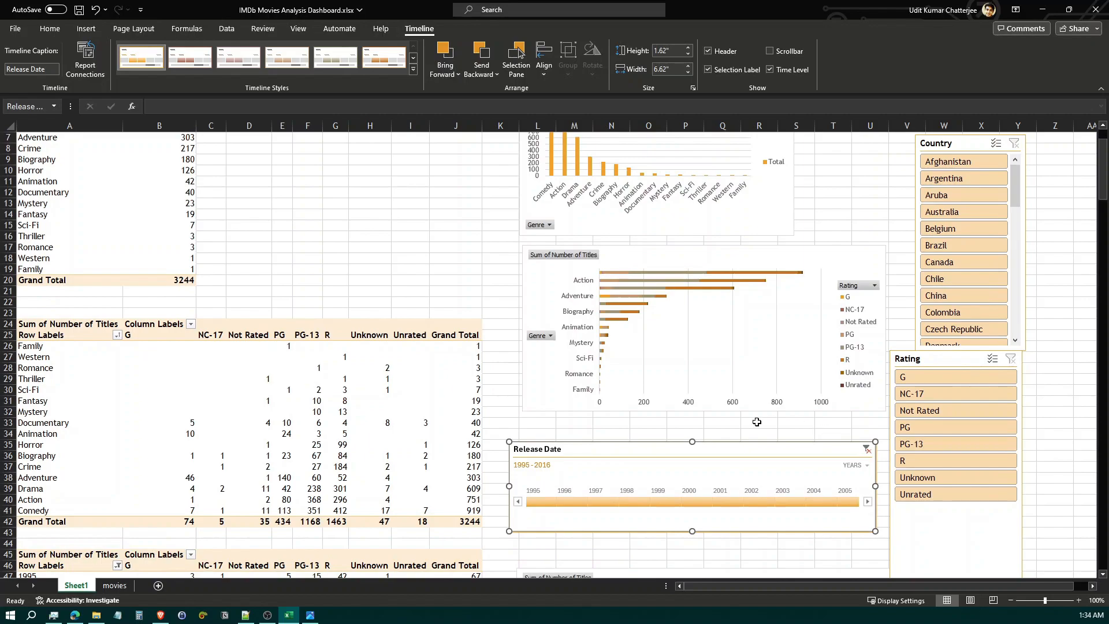
# Check the reference dashboard snapshot, and shift the timeline and the Rating slicer farther from the PivotTables without overlapping each other
pyautogui.click(311, 615)
pyautogui.click(310, 615)
pyautogui.moveTo(729, 450); pyautogui.dragTo(761, 442)
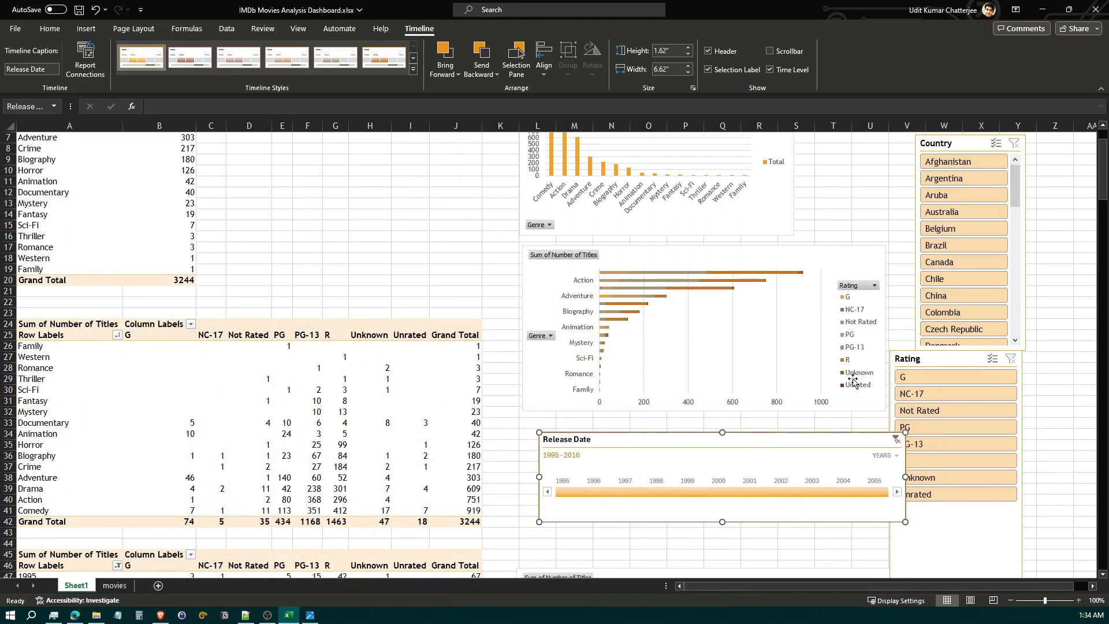
pyautogui.moveTo(935, 361); pyautogui.dragTo(992, 366)
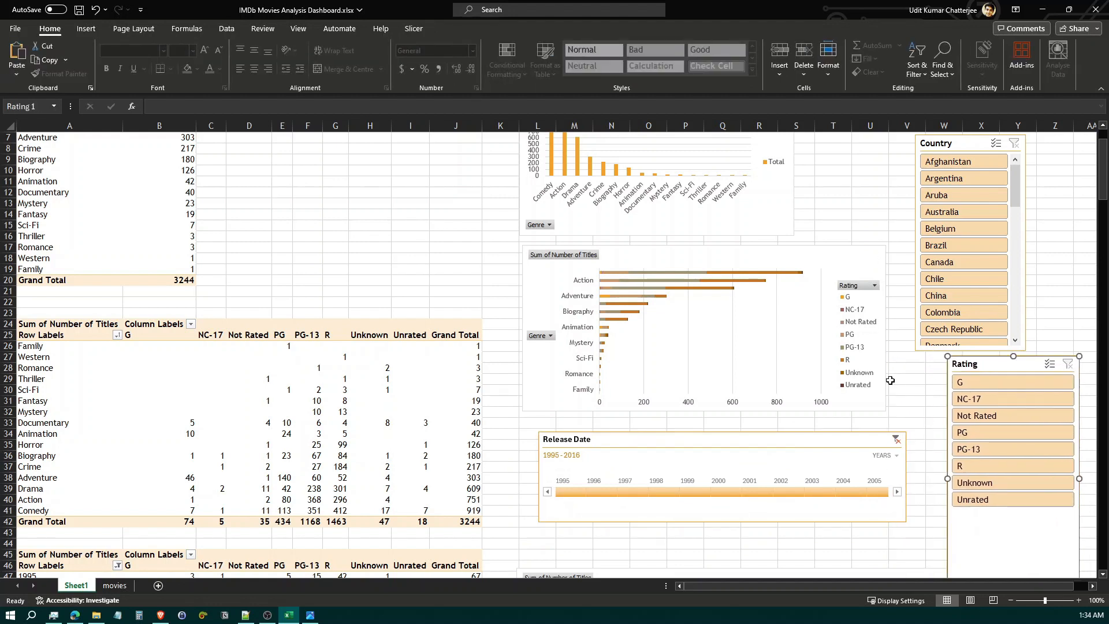
# Hide columns A through J, which hold the three PivotTables
pyautogui.click(870, 554)
pyautogui.scroll(2, 891, 260)
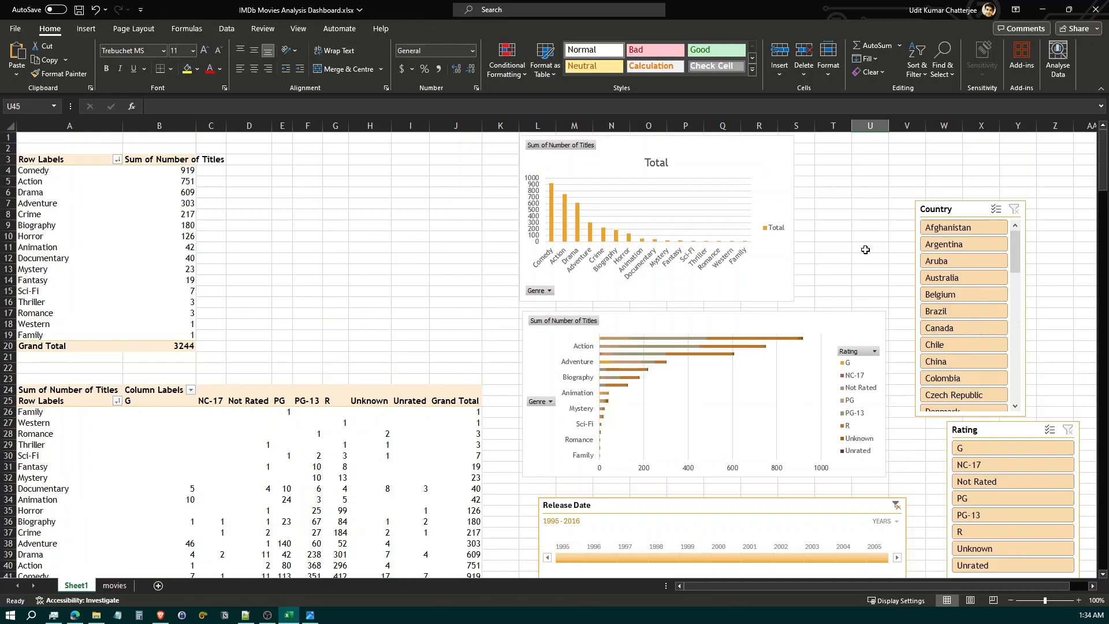
pyautogui.moveTo(85, 125); pyautogui.dragTo(461, 129)
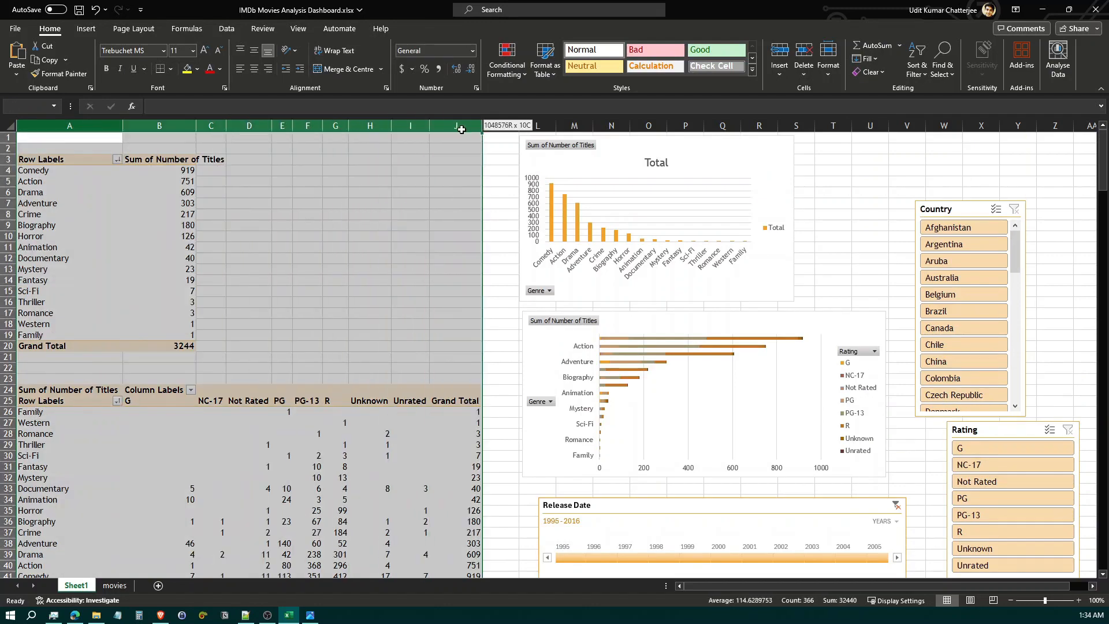
pyautogui.scroll(-6, 460, 304)
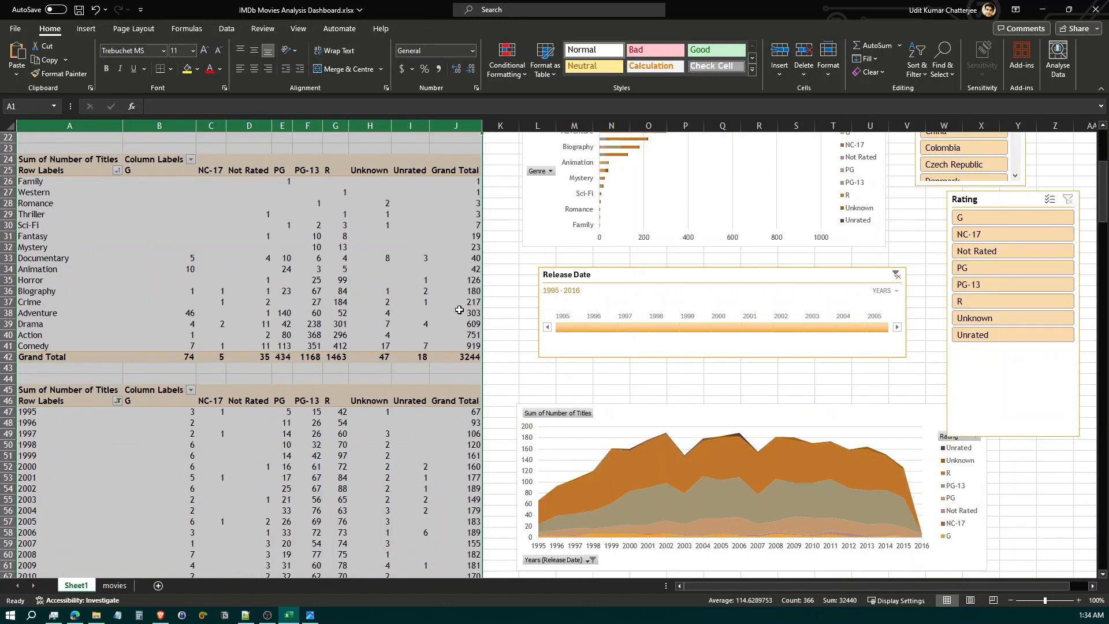
pyautogui.rightClick(453, 125)
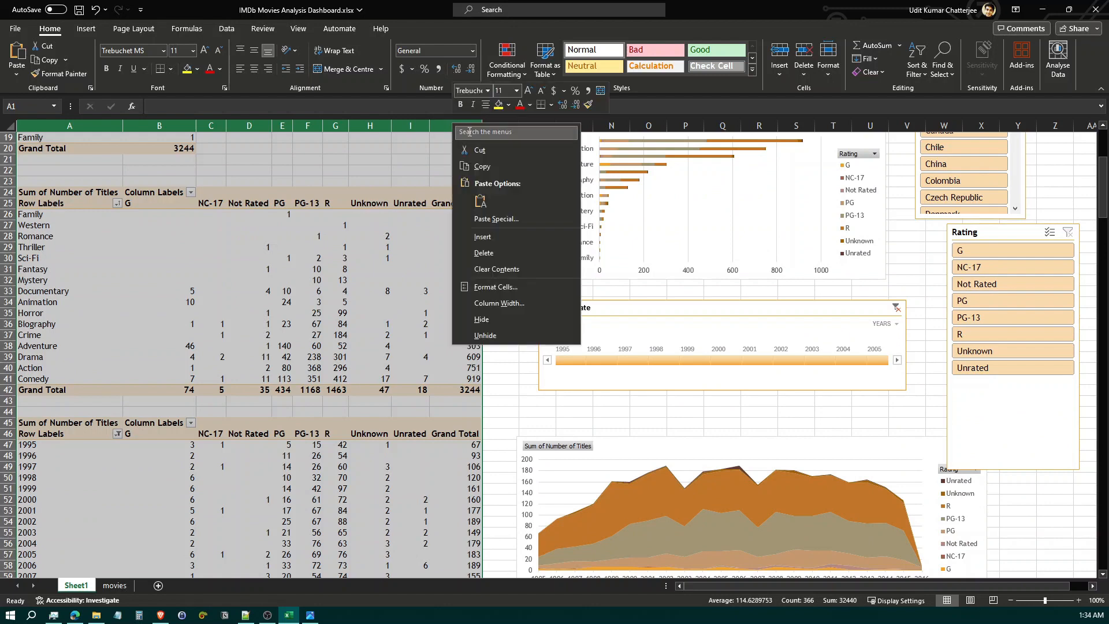
pyautogui.click(484, 319)
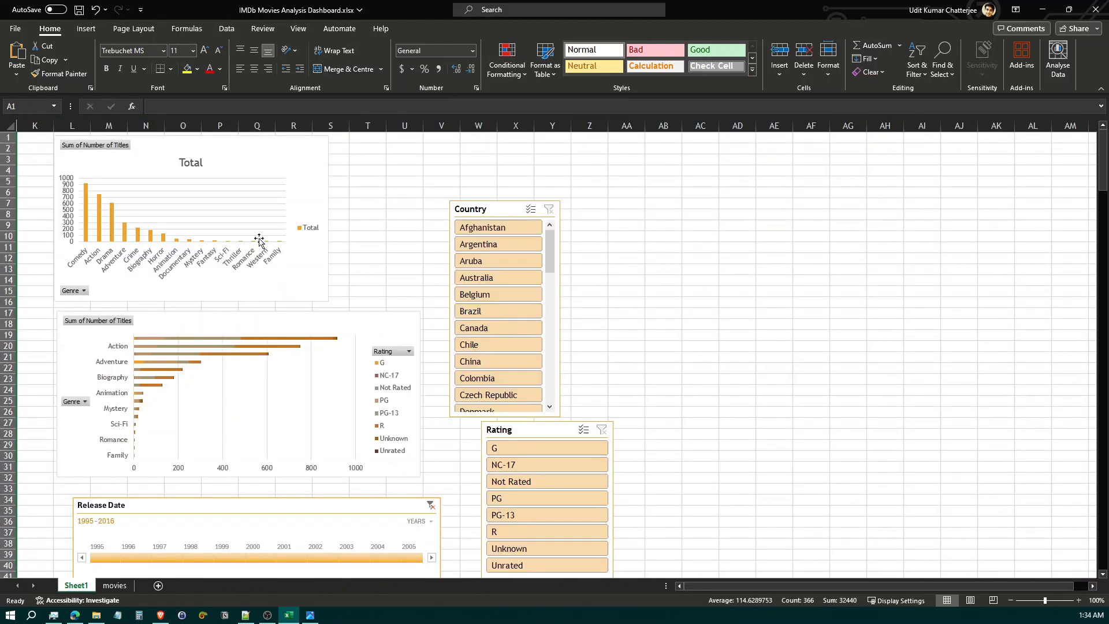
# Clear the genre column chart and the Rating slicer away from the upper-left area into empty cells beyond the Country slicer
pyautogui.moveTo(211, 149); pyautogui.dragTo(746, 230)
pyautogui.scroll(-17, 612, 447)
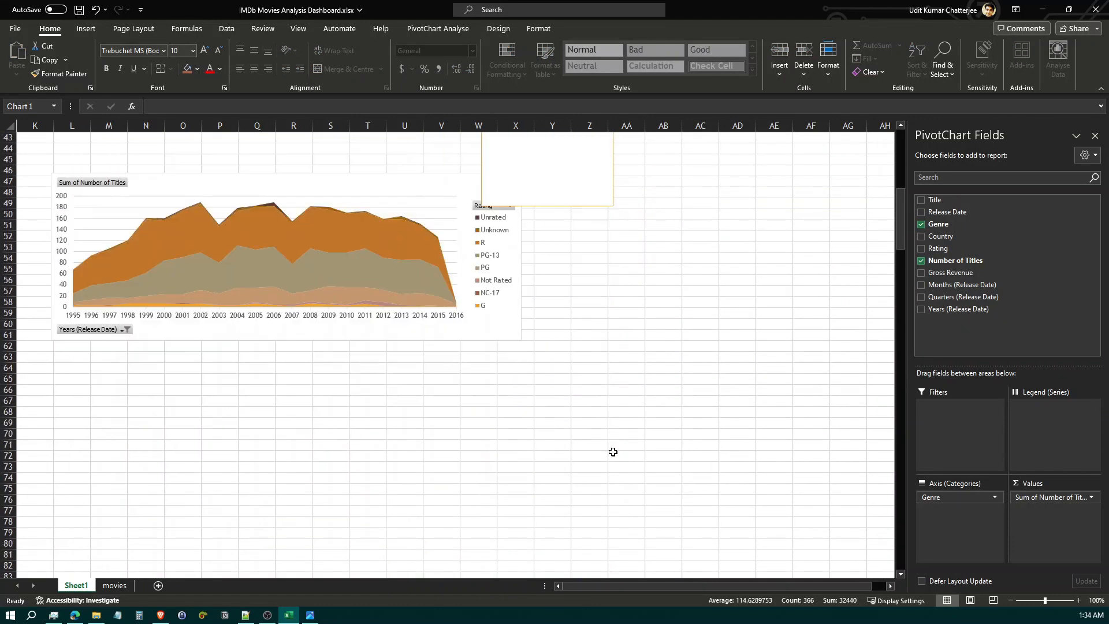
pyautogui.scroll(11, 653, 503)
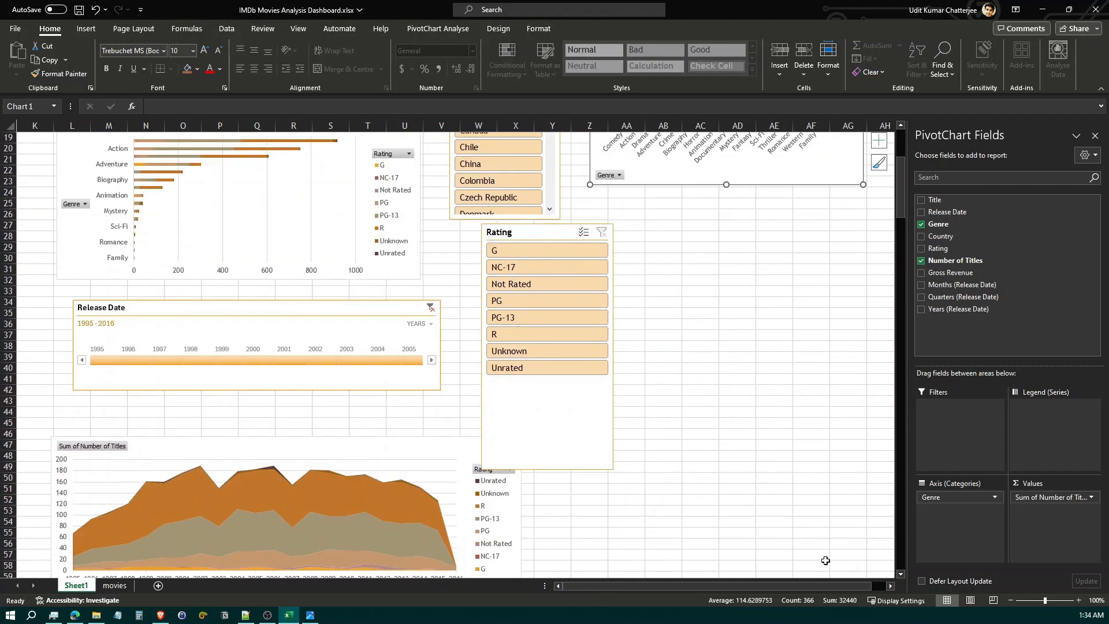
pyautogui.click(1010, 600)
pyautogui.click(1010, 601)
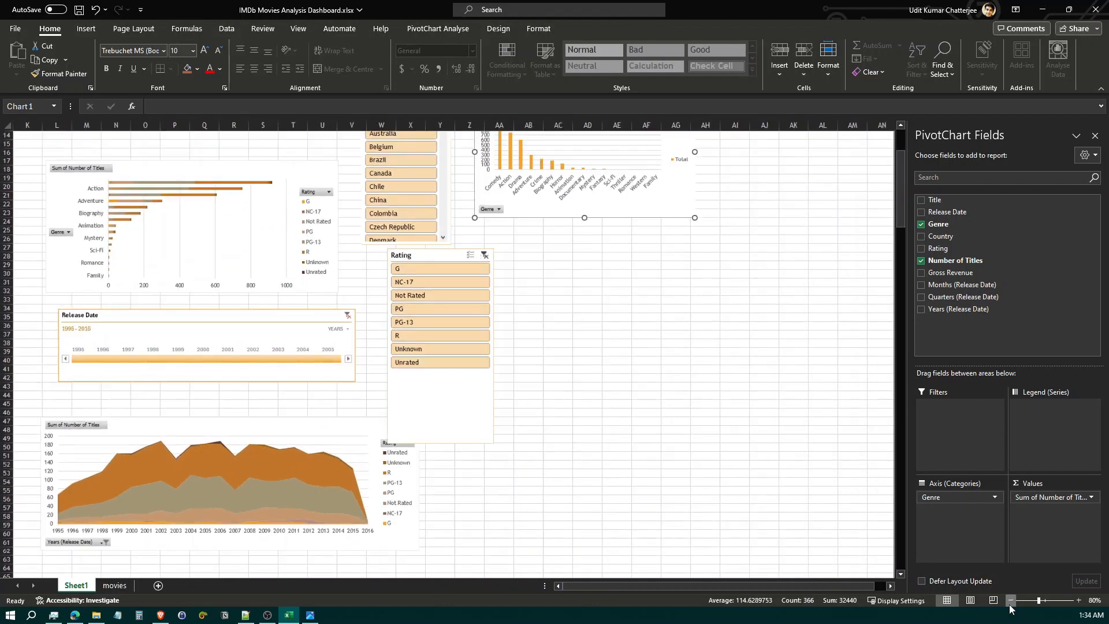
pyautogui.click(1010, 601)
pyautogui.click(1010, 601)
pyautogui.scroll(1, 477, 401)
pyautogui.moveTo(323, 297); pyautogui.dragTo(446, 316)
# Move the Release Date timeline above the genre-by-rating bar chart so that it starts at row 2
pyautogui.moveTo(154, 344); pyautogui.dragTo(167, 159)
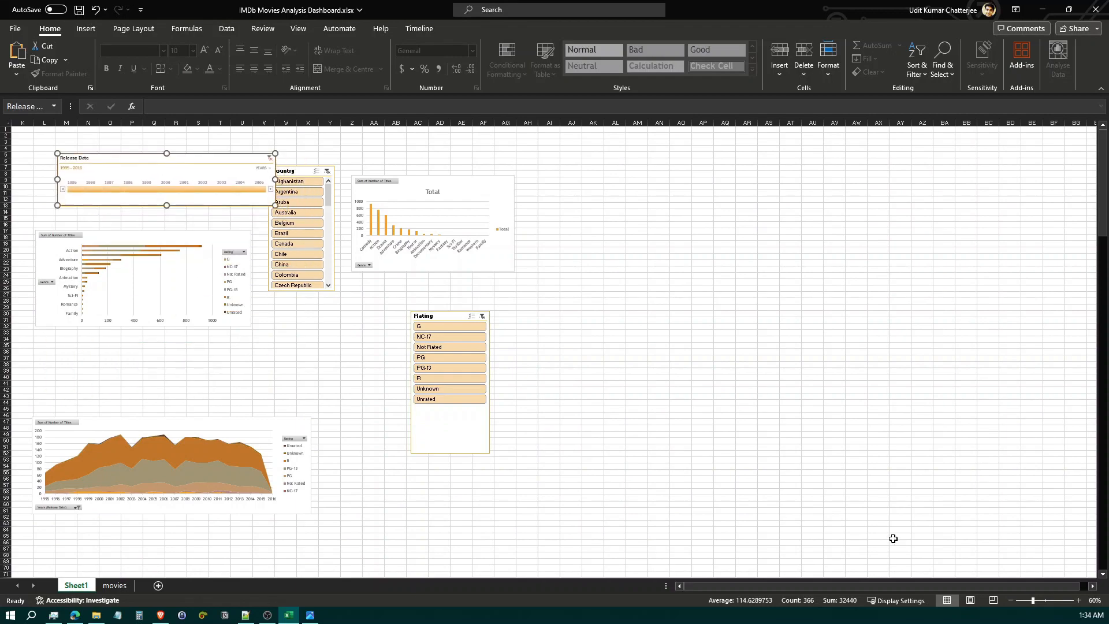
pyautogui.click(1078, 601)
pyautogui.click(1078, 601)
pyautogui.click(1078, 600)
pyautogui.click(1077, 601)
pyautogui.click(1077, 601)
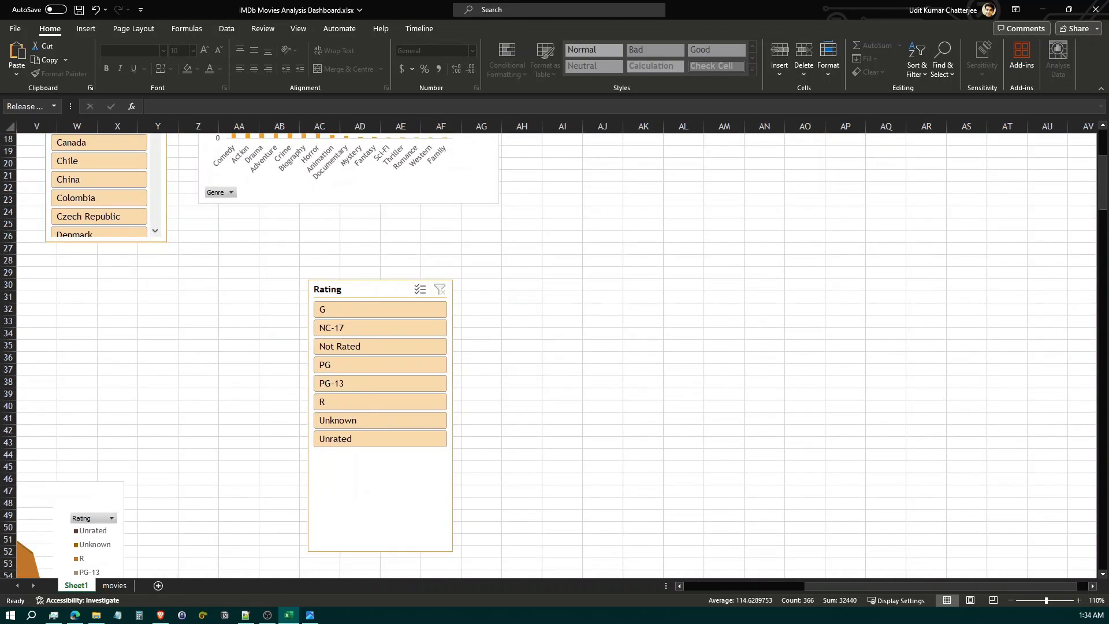
pyautogui.scroll(6, 172, 382)
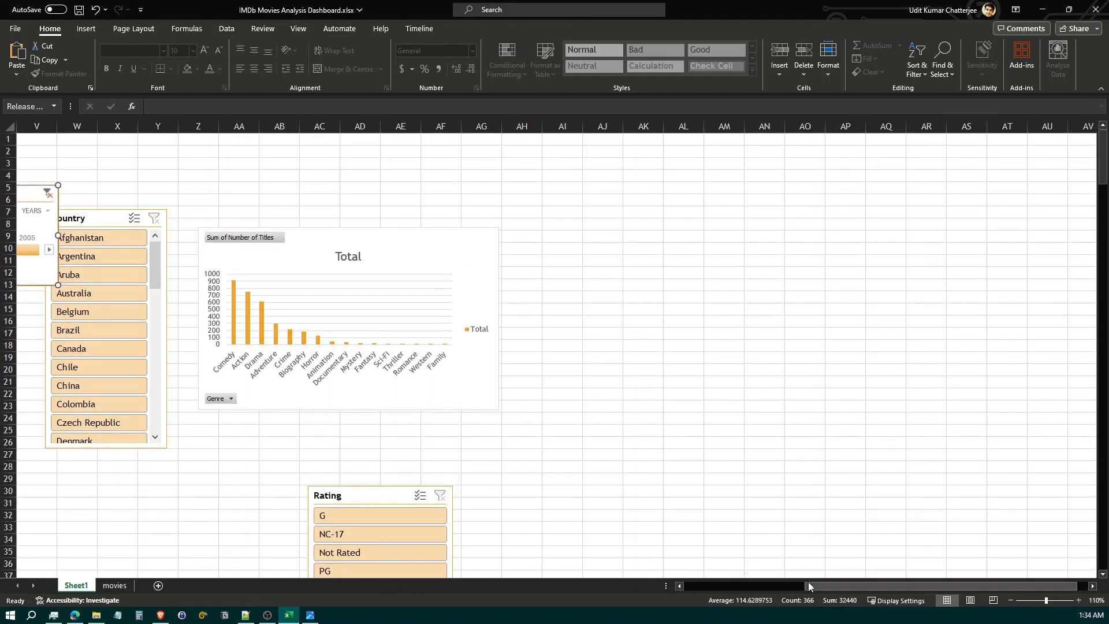
pyautogui.moveTo(808, 581); pyautogui.dragTo(616, 594)
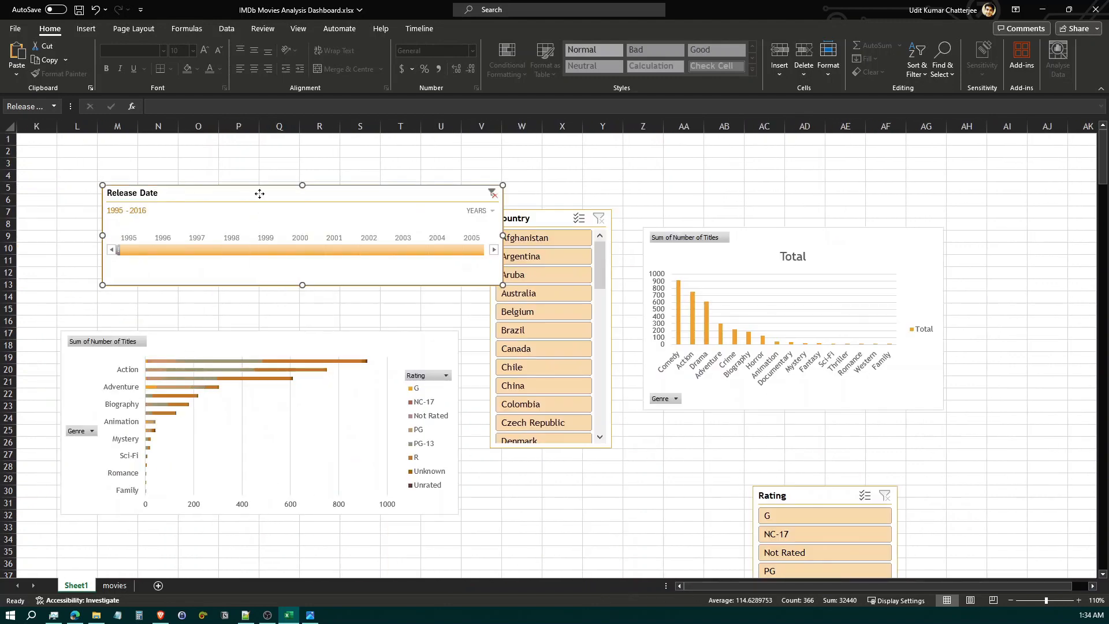
pyautogui.moveTo(260, 193); pyautogui.dragTo(296, 153)
# Shorten and widen the Release Date timeline so it ends at row 8, and position its edge at column R
pyautogui.click(307, 247)
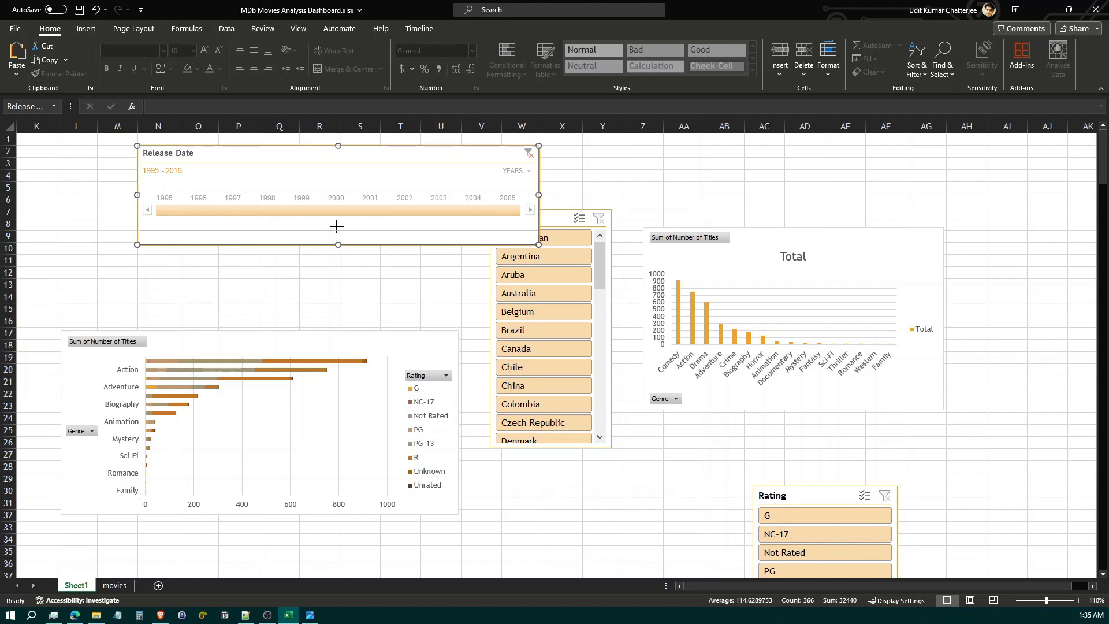
pyautogui.moveTo(338, 245); pyautogui.dragTo(338, 230)
pyautogui.moveTo(538, 187); pyautogui.dragTo(618, 195)
pyautogui.moveTo(380, 231); pyautogui.dragTo(383, 223)
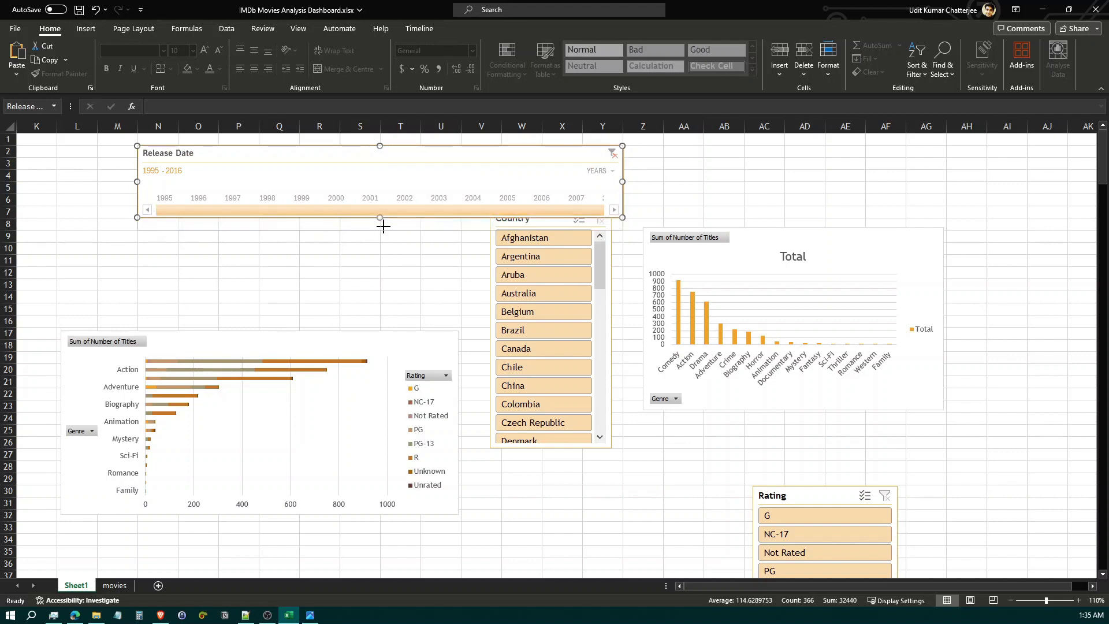
pyautogui.click(363, 258)
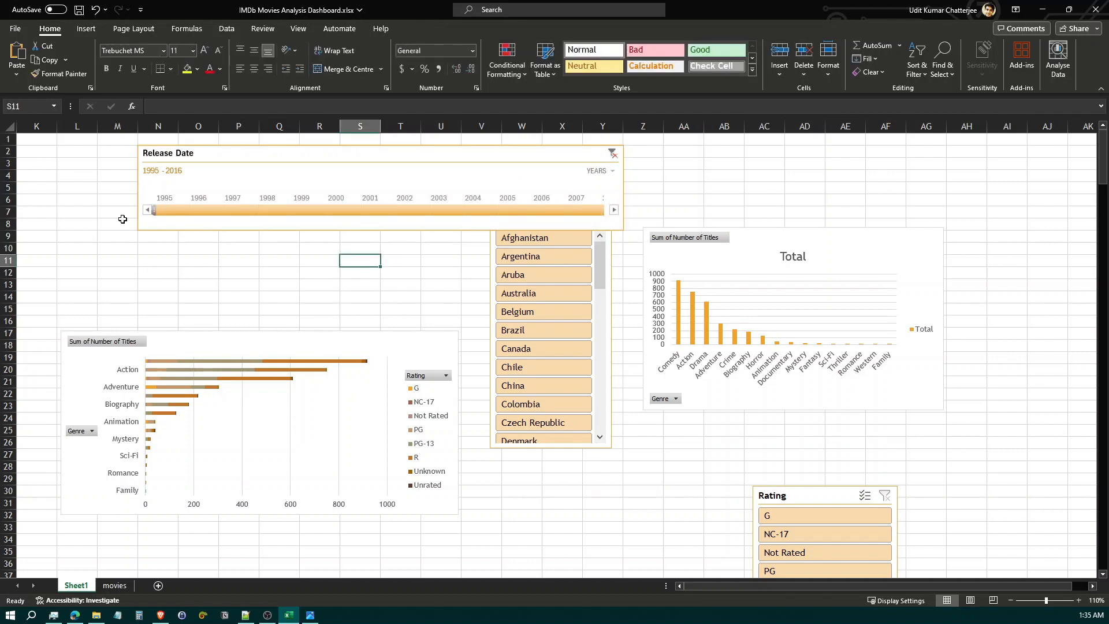
pyautogui.moveTo(359, 144); pyautogui.dragTo(525, 151)
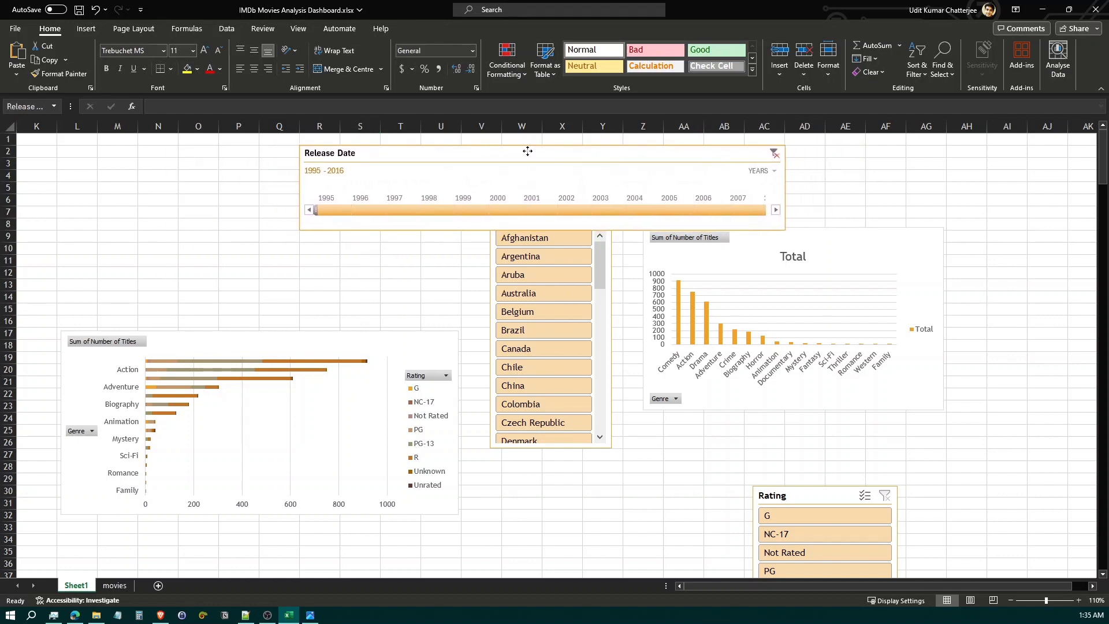
pyautogui.click(296, 289)
# Bring the Rating slicer beside the timeline, check its layout in the reference snapshot, and set it to 3 columns
pyautogui.moveTo(774, 495); pyautogui.dragTo(134, 191)
pyautogui.click(311, 615)
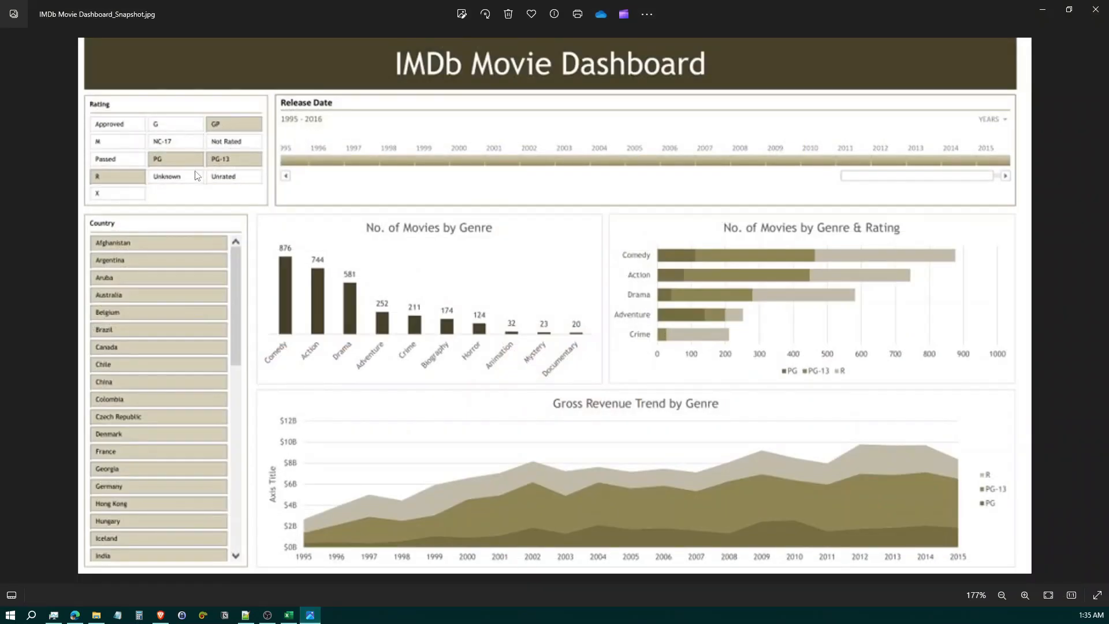
pyautogui.click(310, 615)
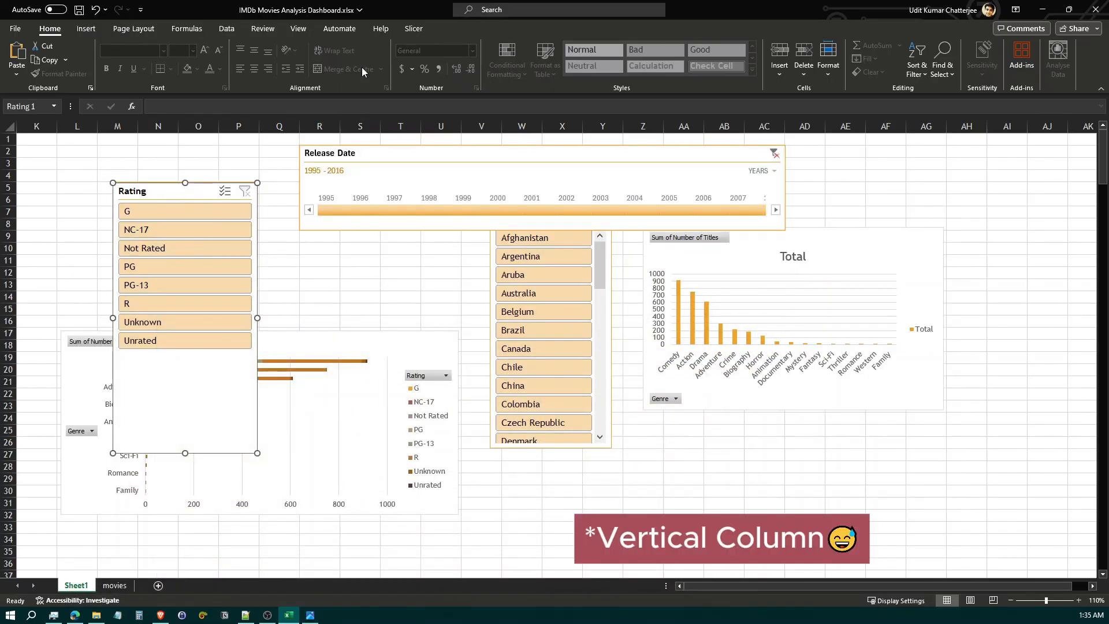
pyautogui.click(413, 28)
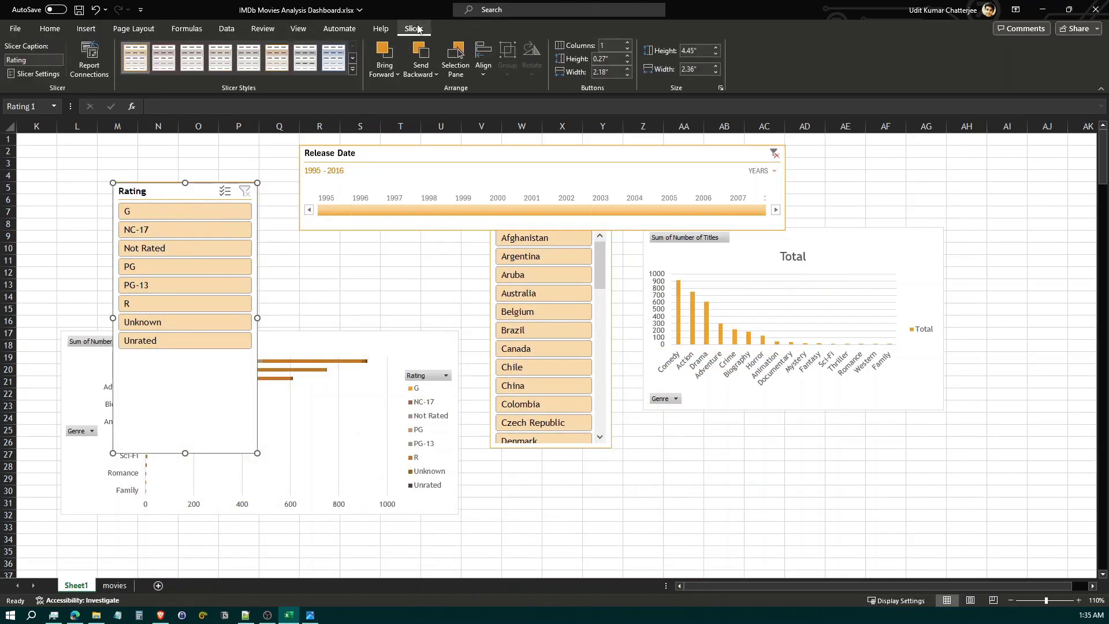
pyautogui.click(628, 44)
pyautogui.click(628, 44)
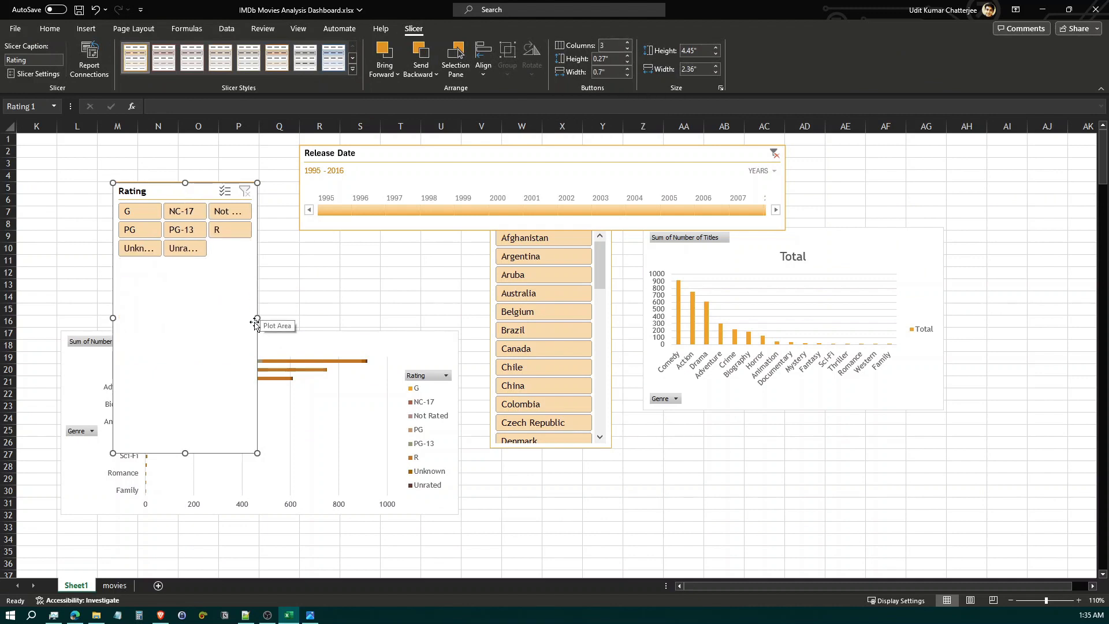
# Resize the Rating slicer to about 1.46" high with readable buttons, and place it at row 2, starting at column L
pyautogui.moveTo(257, 317); pyautogui.dragTo(323, 317)
pyautogui.moveTo(217, 453); pyautogui.dragTo(218, 270)
pyautogui.moveTo(217, 193); pyautogui.dragTo(166, 158)
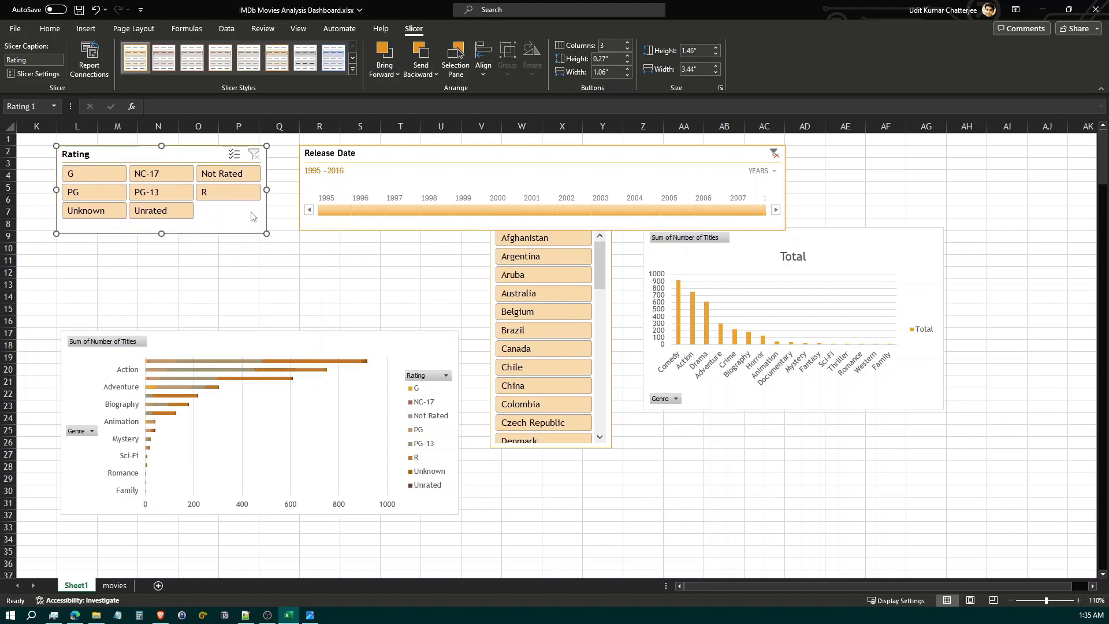
pyautogui.moveTo(268, 188); pyautogui.dragTo(260, 188)
pyautogui.click(204, 281)
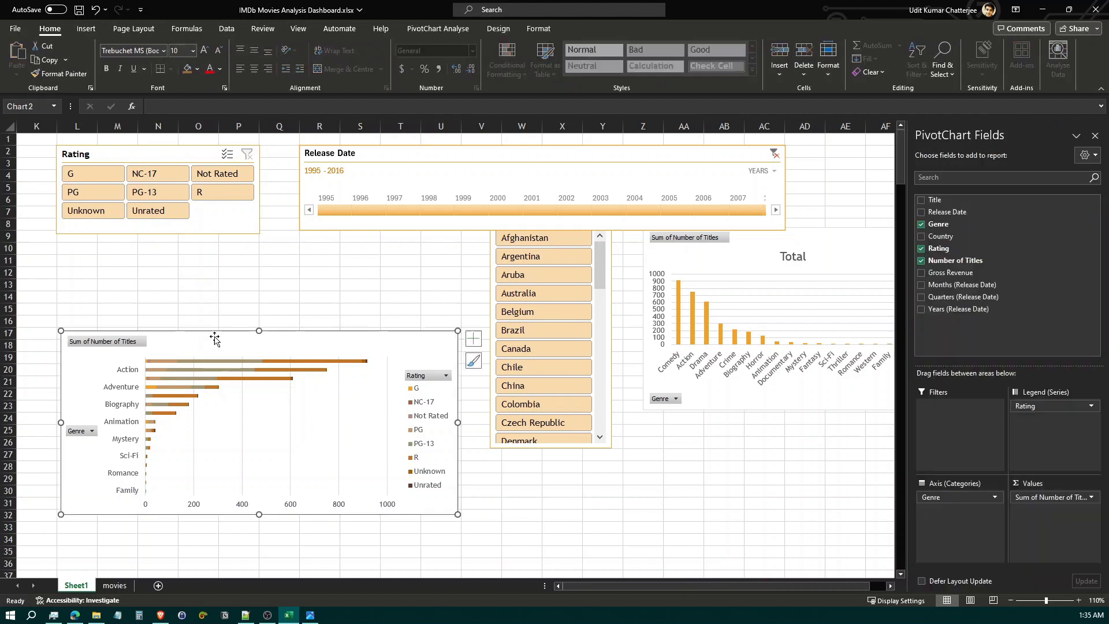
# Move the genre-by-rating bar chart aside and place the Country slicer beneath the Rating slicer, widened to about the same width
pyautogui.moveTo(217, 341); pyautogui.dragTo(656, 400)
pyautogui.click(600, 272)
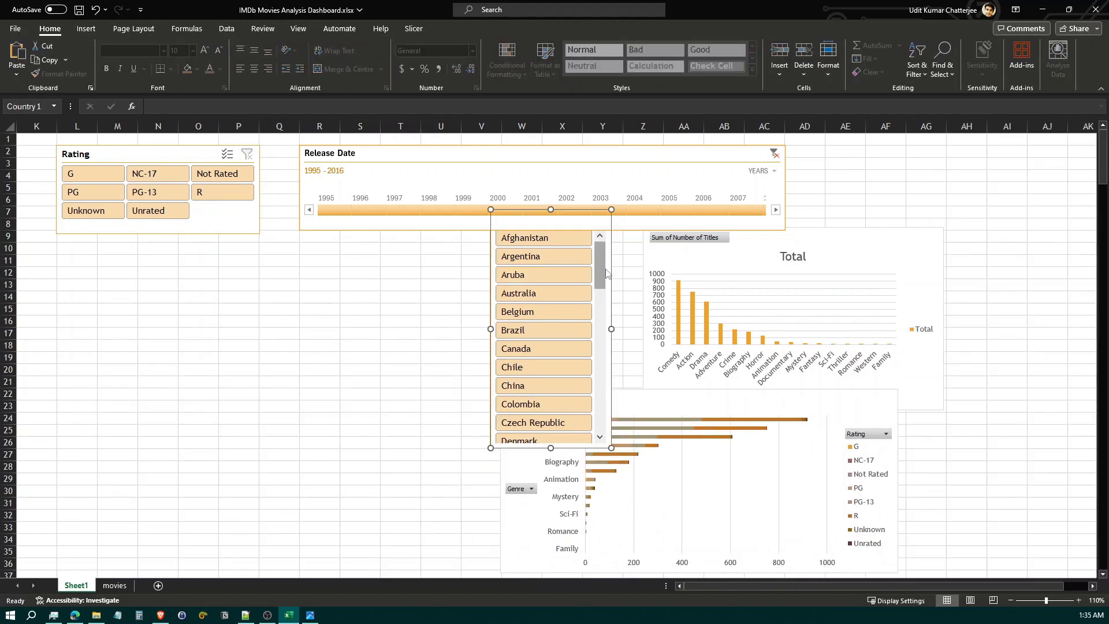
pyautogui.click(545, 229)
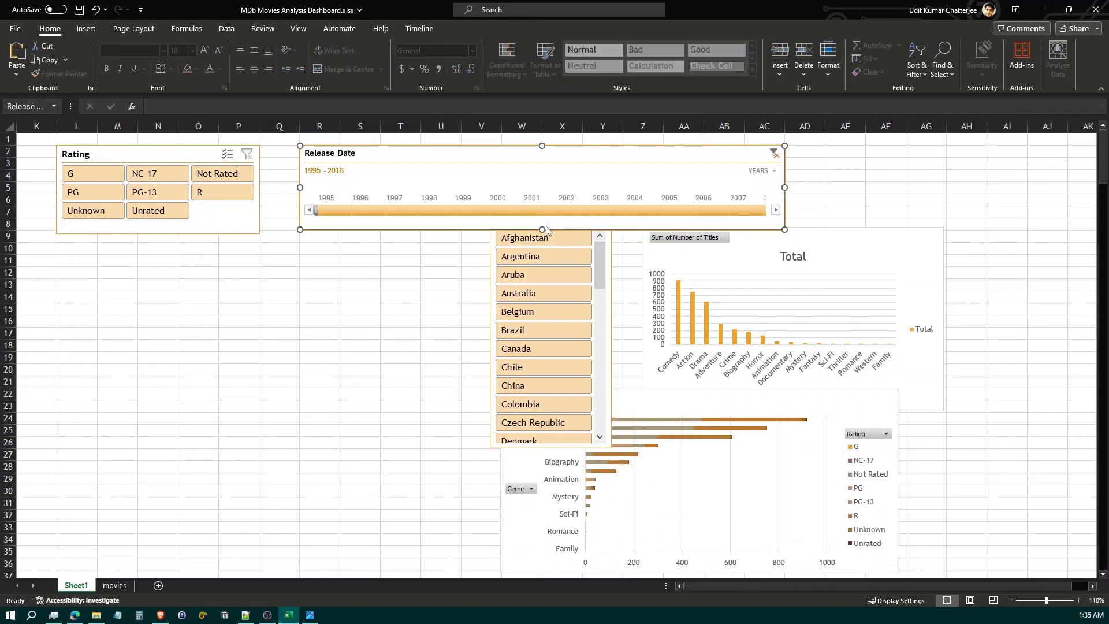
pyautogui.click(489, 273)
pyautogui.moveTo(489, 274); pyautogui.dragTo(60, 287)
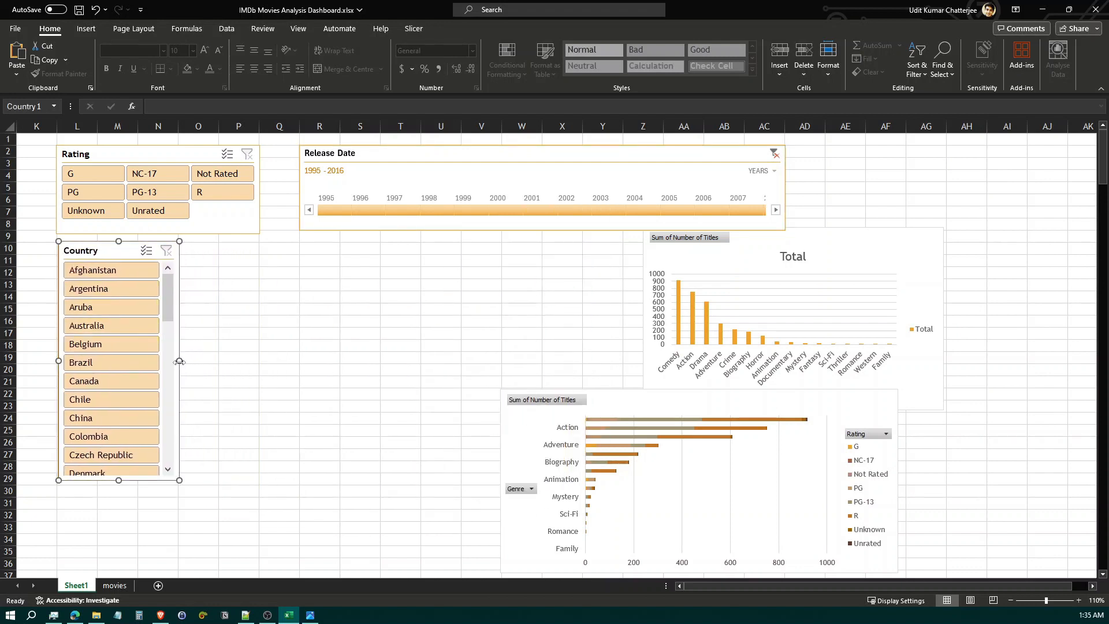
pyautogui.moveTo(202, 363); pyautogui.dragTo(258, 361)
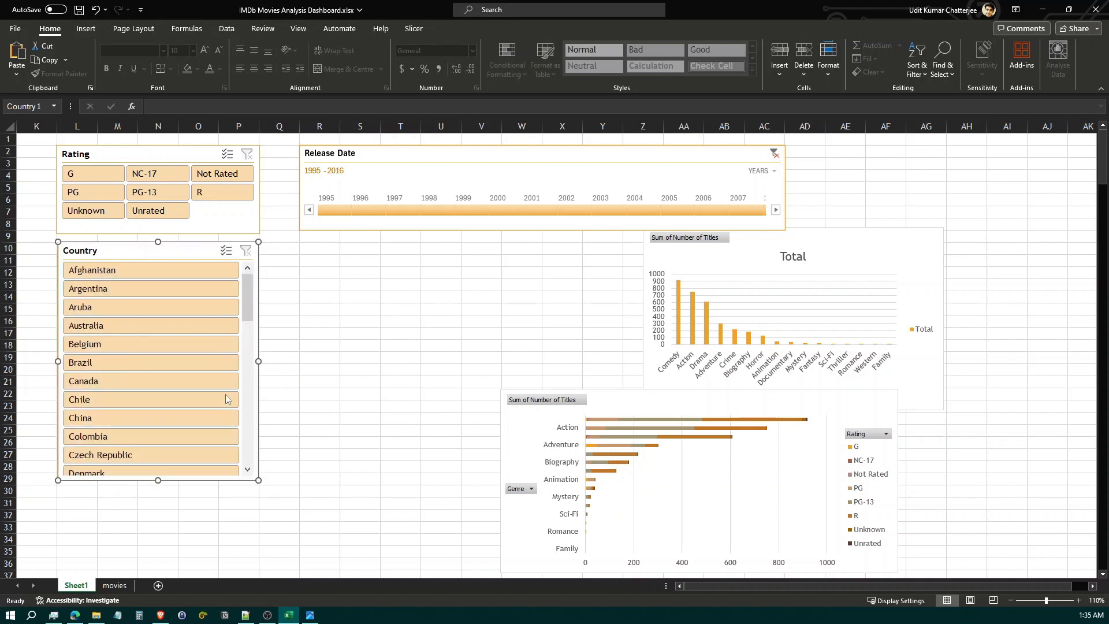
# Match the Rating slicer's width to the Country slicer and trim its height to end level with the timeline at row 8
pyautogui.click(259, 198)
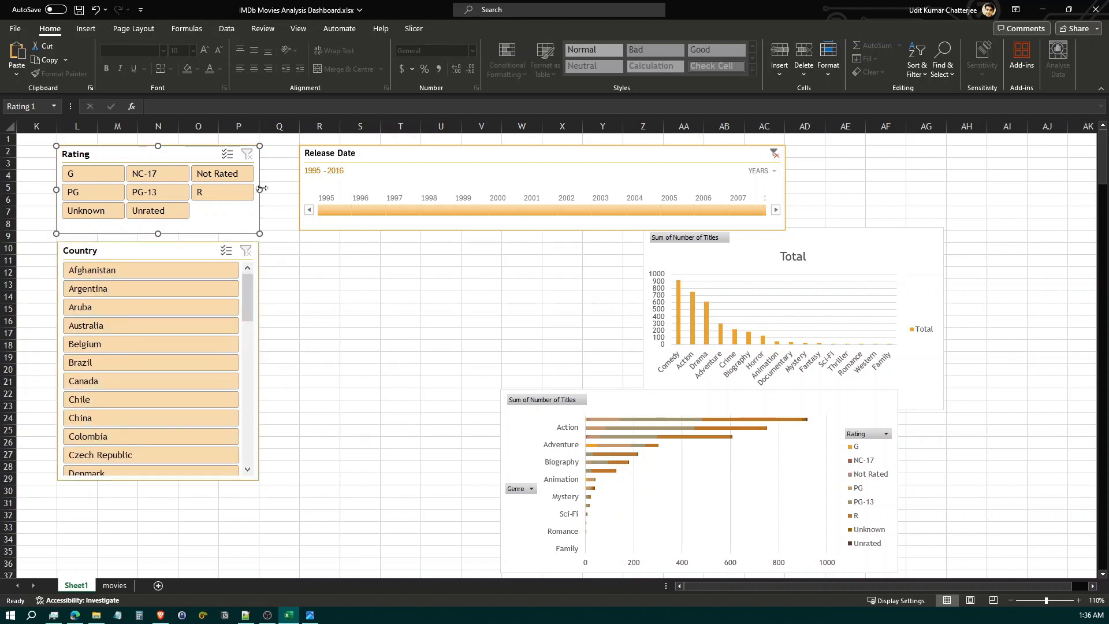
pyautogui.moveTo(260, 188)
pyautogui.mouseDown()
pyautogui.moveTo(219, 188)
pyautogui.moveTo(258, 189)
pyautogui.mouseUp()
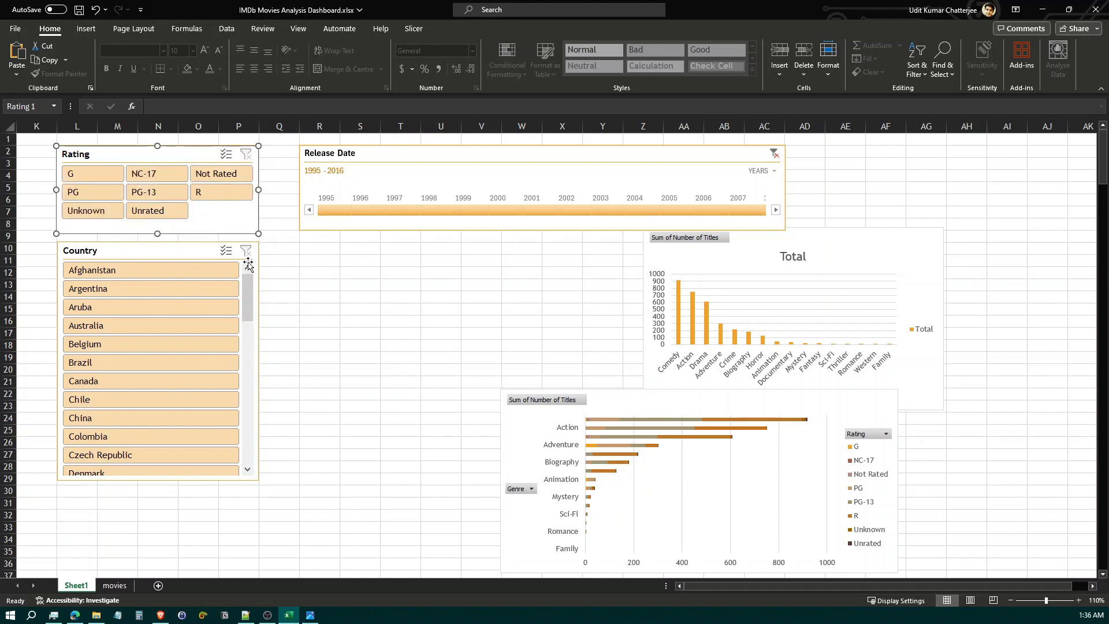
pyautogui.moveTo(154, 252); pyautogui.dragTo(153, 249)
pyautogui.click(154, 230)
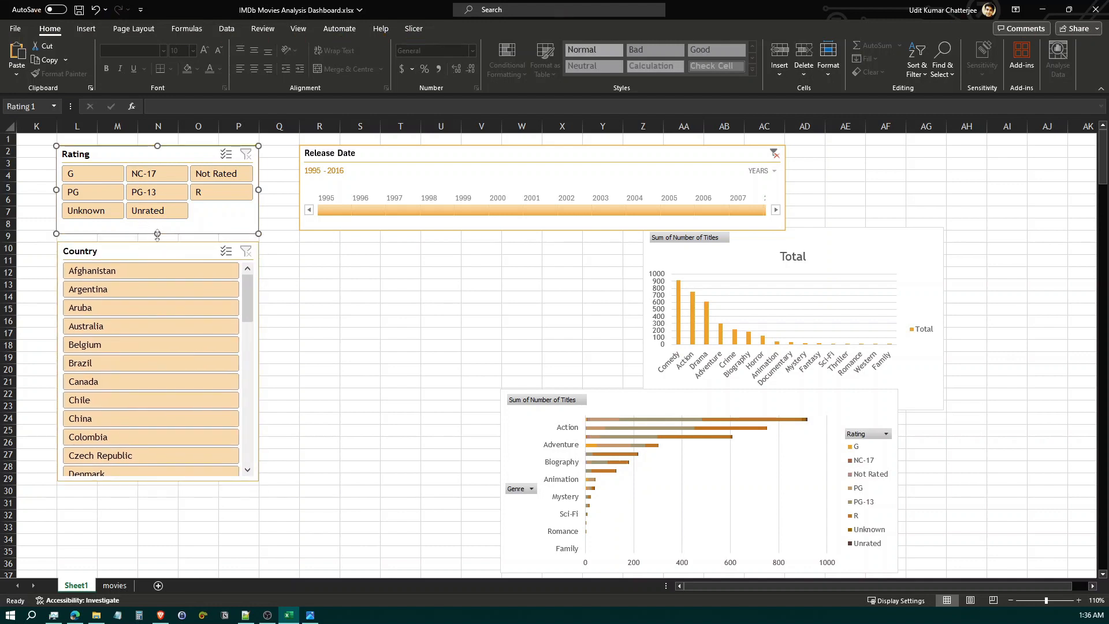
pyautogui.click(279, 262)
pyautogui.click(299, 274)
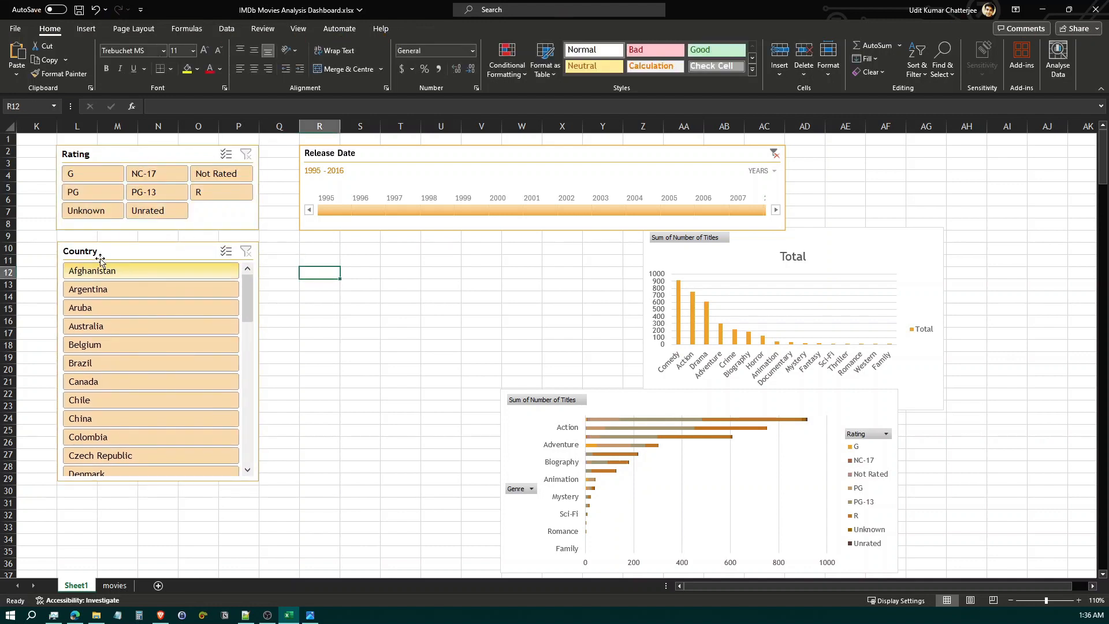
# Shrink row 9 to a thin gap between the two slicers and extend the Country slicer down to row 38
pyautogui.moveTo(10, 242); pyautogui.dragTo(10, 230)
pyautogui.moveTo(154, 475); pyautogui.dragTo(155, 567)
pyautogui.click(320, 423)
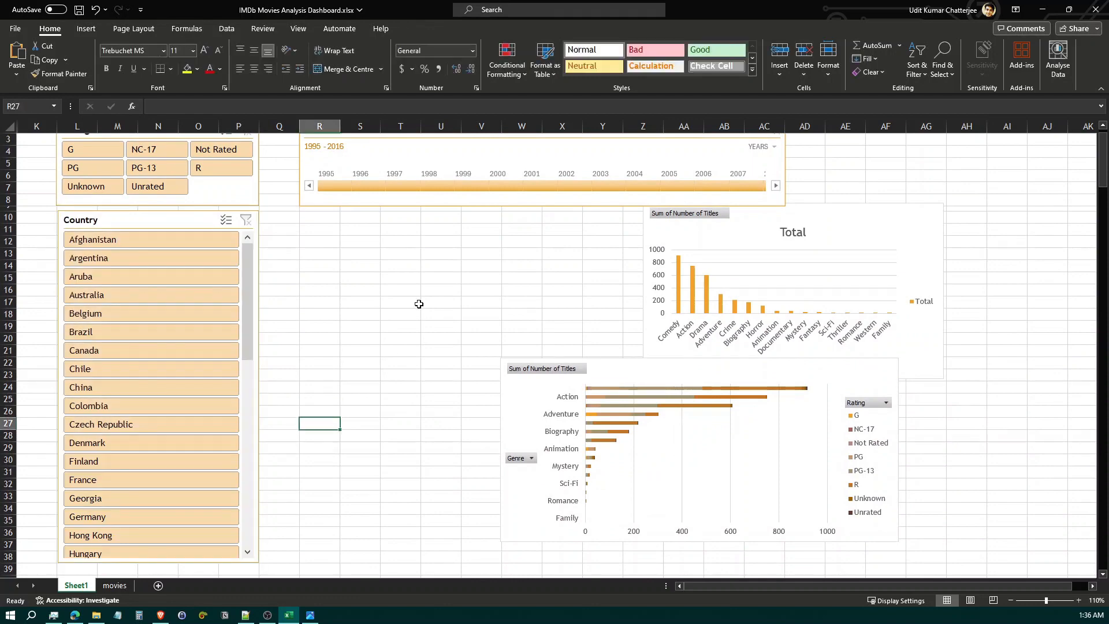
# Narrow column Q to a thin gap beside the slicers and widen the Release Date timeline through column AE
pyautogui.scroll(1, 418, 305)
pyautogui.click(282, 126)
pyautogui.moveTo(299, 125); pyautogui.dragTo(269, 123)
pyautogui.click(384, 299)
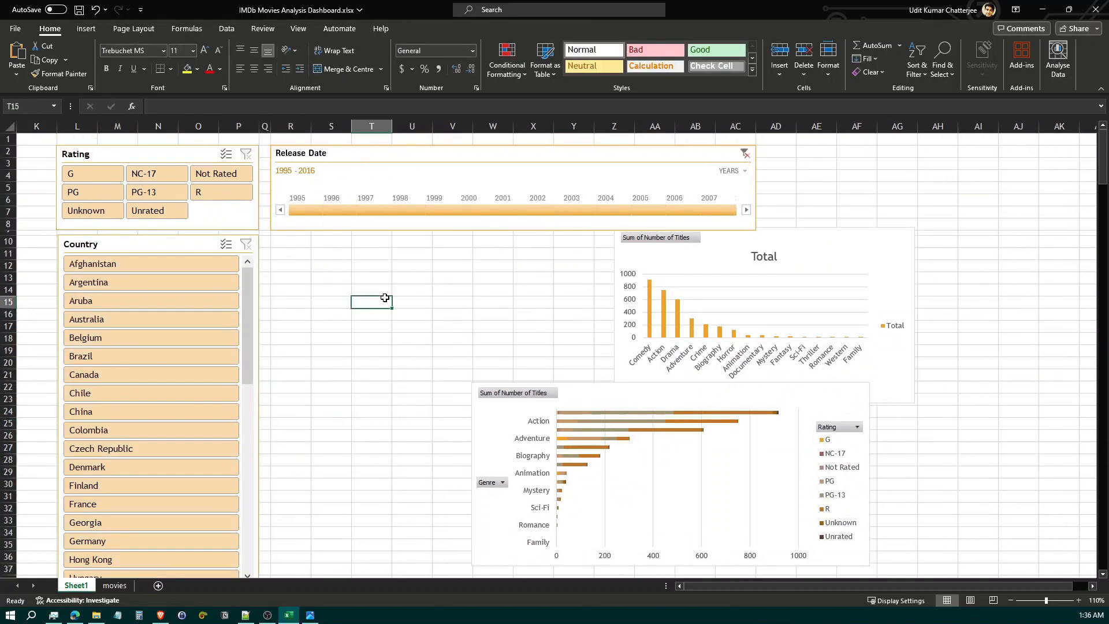
pyautogui.click(676, 153)
pyautogui.moveTo(756, 186); pyautogui.dragTo(797, 186)
pyautogui.click(895, 189)
# Arrange the genre column chart and the genre-by-rating bar chart side by side beneath the timeline, separated by a narrowed column Y
pyautogui.moveTo(853, 243); pyautogui.dragTo(509, 252)
pyautogui.moveTo(660, 399); pyautogui.dragTo(792, 258)
pyautogui.moveTo(570, 319); pyautogui.dragTo(553, 318)
pyautogui.moveTo(730, 251); pyautogui.dragTo(708, 245)
pyautogui.click(582, 128)
pyautogui.moveTo(596, 129); pyautogui.dragTo(563, 132)
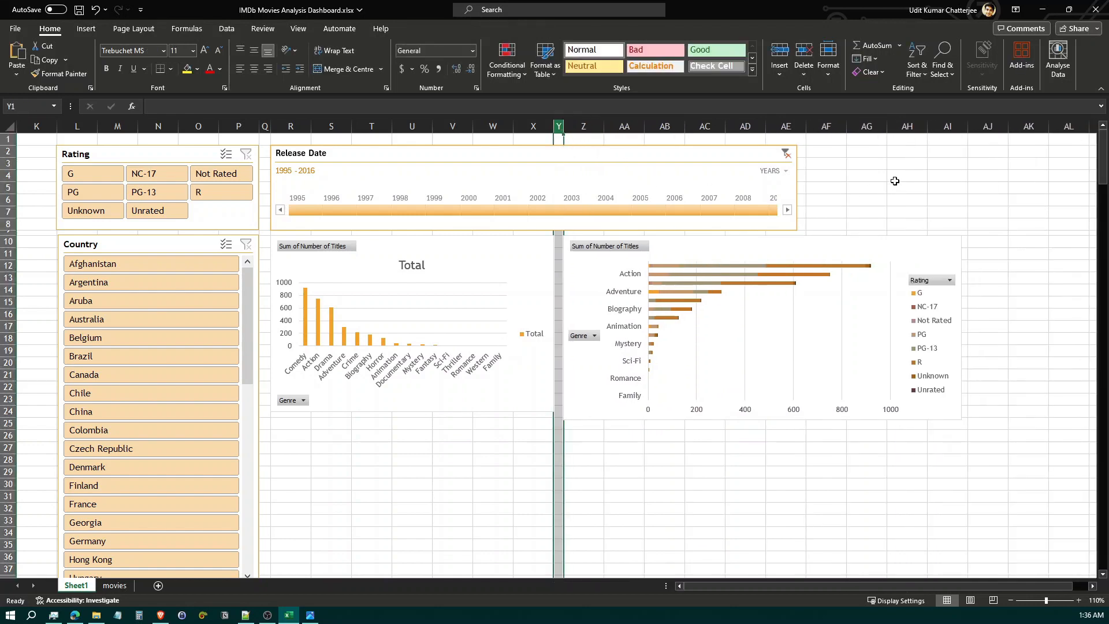
# Narrow the genre-by-rating bar chart to end at column AG and widen the Release Date timeline to the same edge
pyautogui.scroll(-2, 953, 235)
pyautogui.click(954, 237)
pyautogui.click(1095, 135)
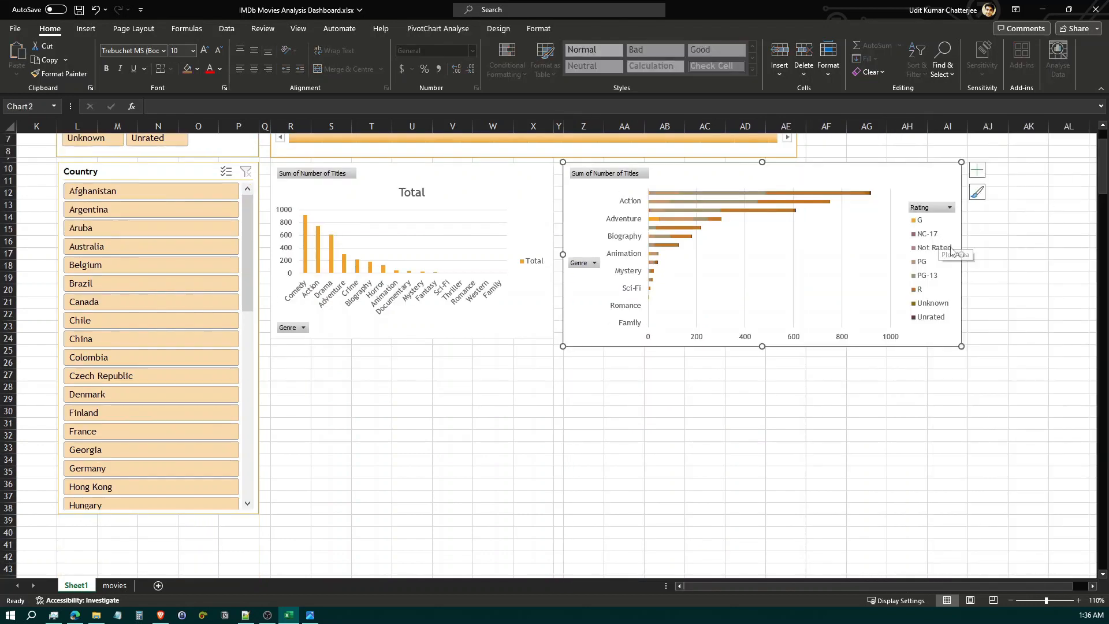
pyautogui.moveTo(975, 254); pyautogui.dragTo(872, 248)
pyautogui.scroll(2, 957, 248)
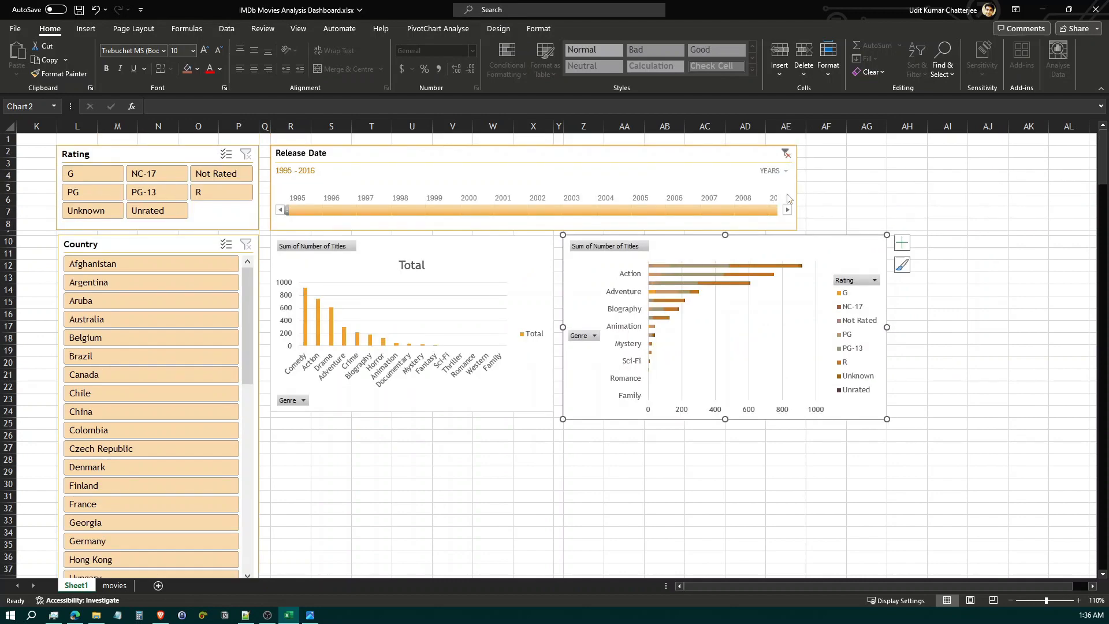
pyautogui.click(781, 181)
pyautogui.moveTo(797, 188); pyautogui.dragTo(887, 195)
pyautogui.click(926, 241)
# Move the yearly area chart up into the empty space beneath the two genre charts
pyautogui.scroll(-8, 925, 241)
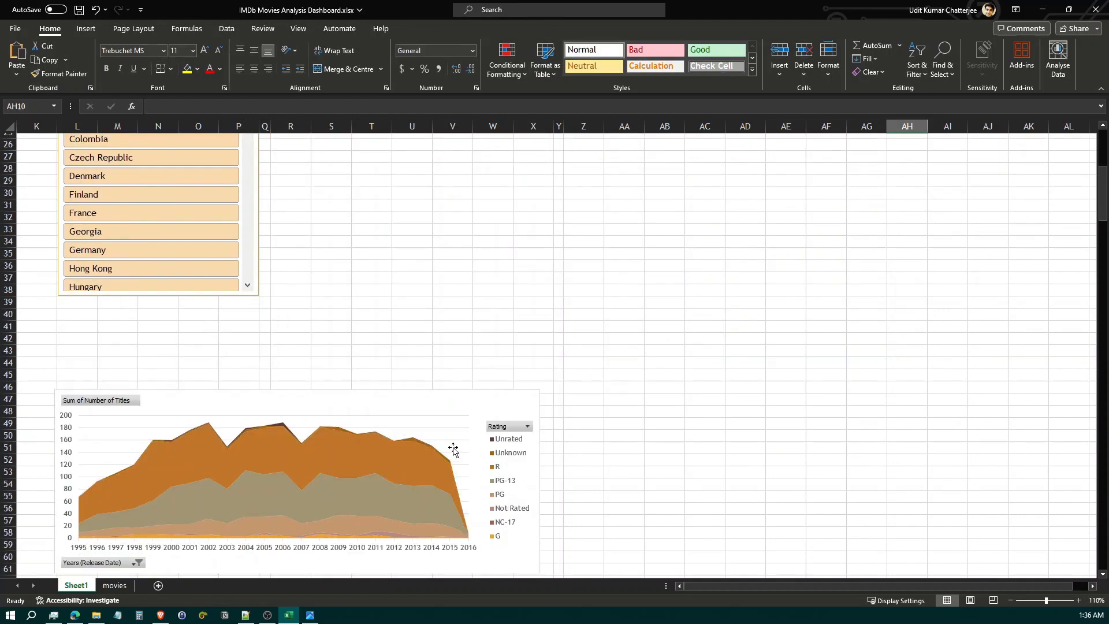
pyautogui.doubleClick(408, 396)
pyautogui.moveTo(410, 396); pyautogui.dragTo(727, 223)
# Shorten the genre column chart and the genre-by-rating bar chart so both end level at row 23
pyautogui.scroll(3, 466, 338)
pyautogui.click(632, 235)
pyautogui.click(445, 226)
pyautogui.moveTo(419, 215); pyautogui.dragTo(419, 215)
pyautogui.scroll(5, 487, 258)
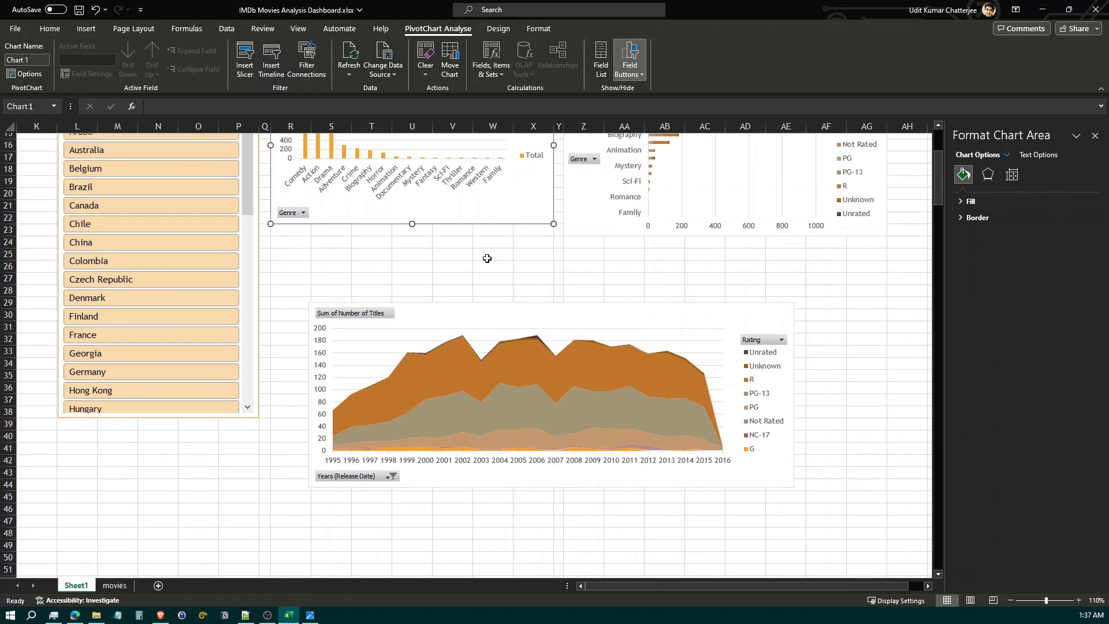
pyautogui.scroll(-2, 516, 312)
pyautogui.click(614, 331)
pyautogui.click(496, 310)
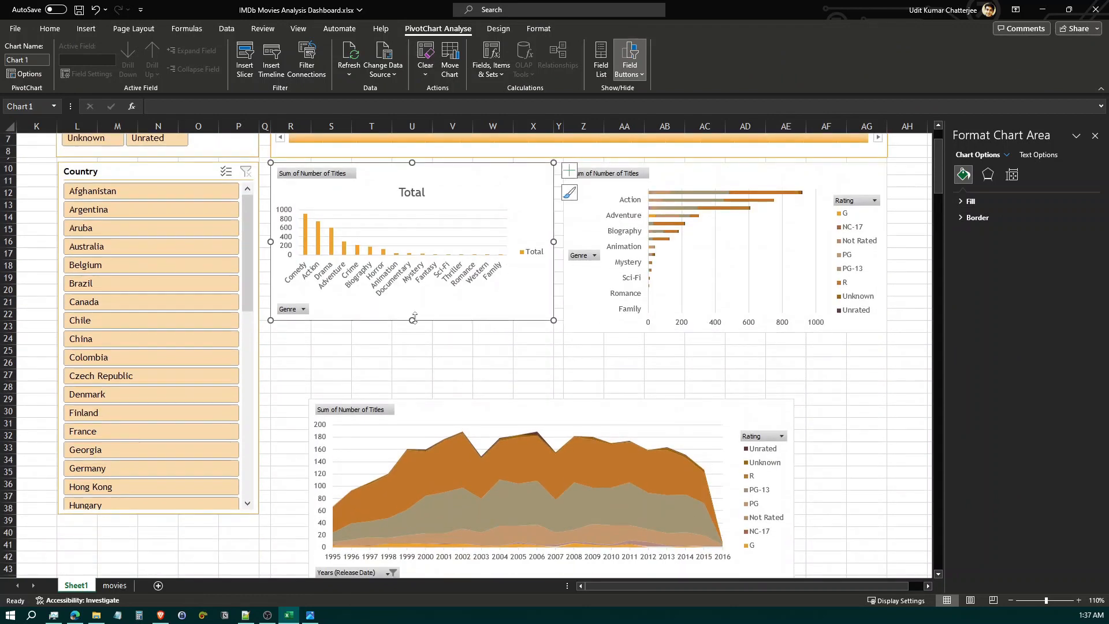
pyautogui.moveTo(413, 320); pyautogui.dragTo(415, 332)
# Place the area chart directly beneath the genre charts, aligned with column R, and widen it to end at column AG
pyautogui.moveTo(523, 409); pyautogui.dragTo(501, 350)
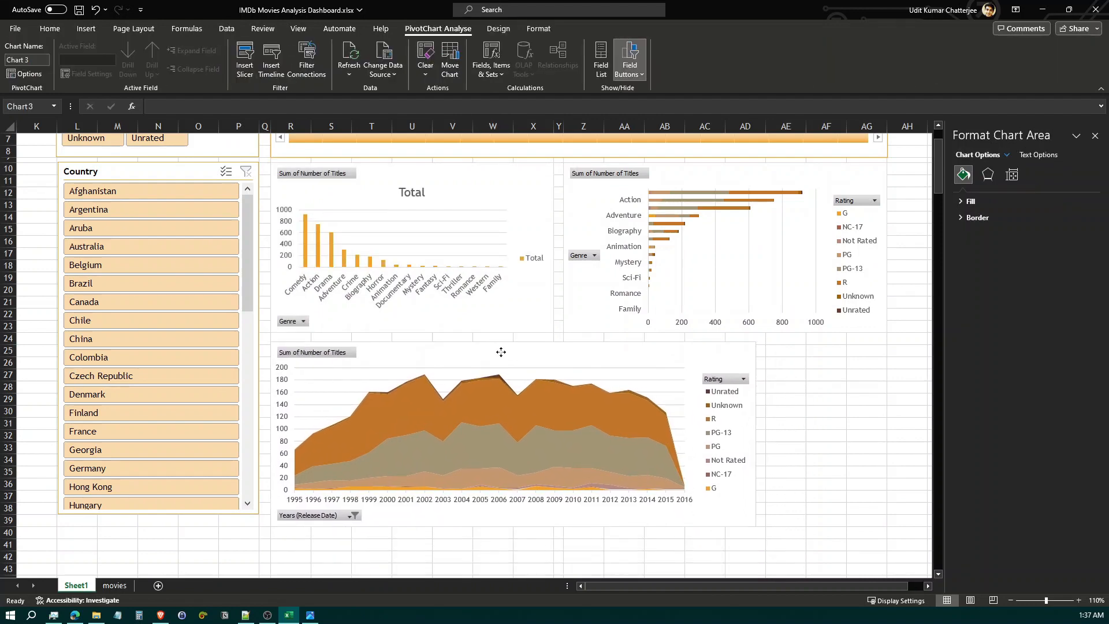
pyautogui.moveTo(755, 437); pyautogui.dragTo(886, 432)
pyautogui.click(1095, 135)
pyautogui.scroll(-1, 186, 518)
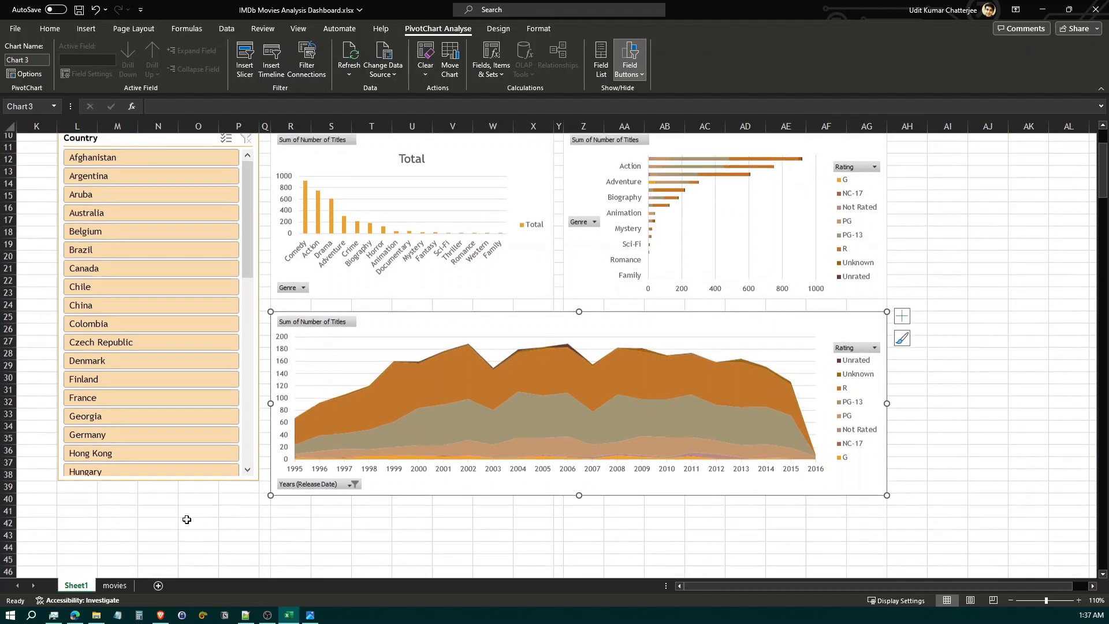
# Hide all field buttons on the genre column chart
pyautogui.click(188, 478)
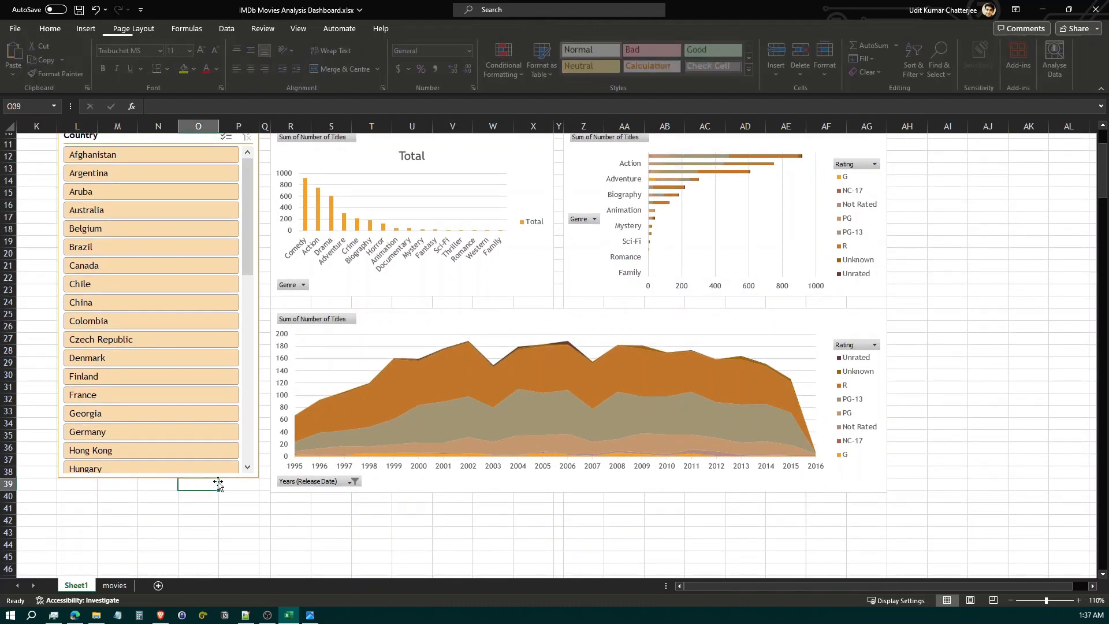
pyautogui.scroll(3, 484, 501)
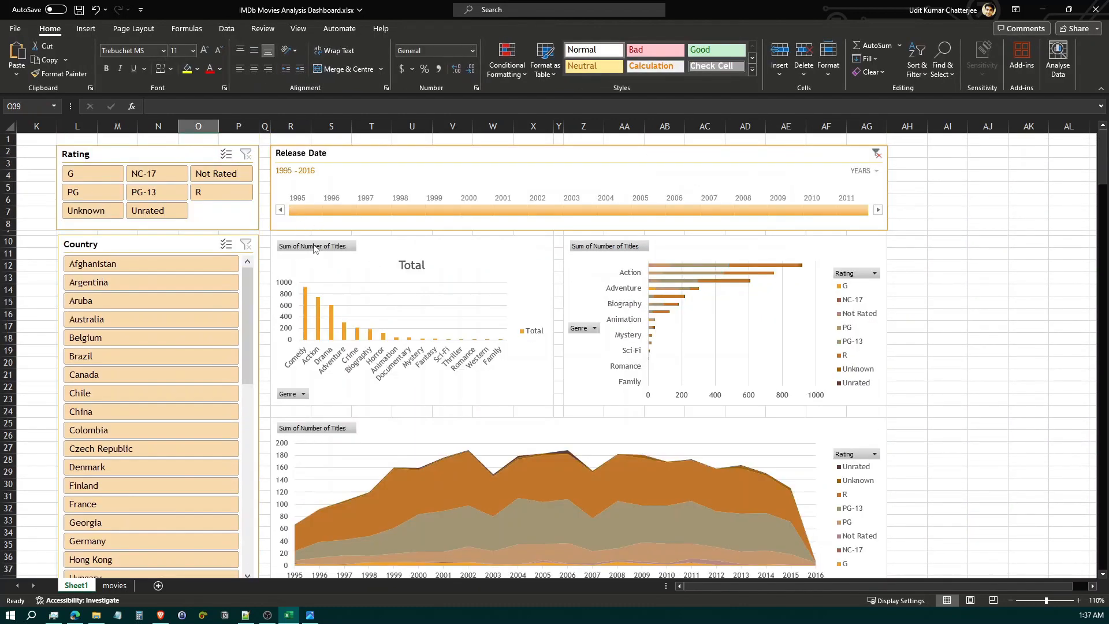
pyautogui.click(486, 252)
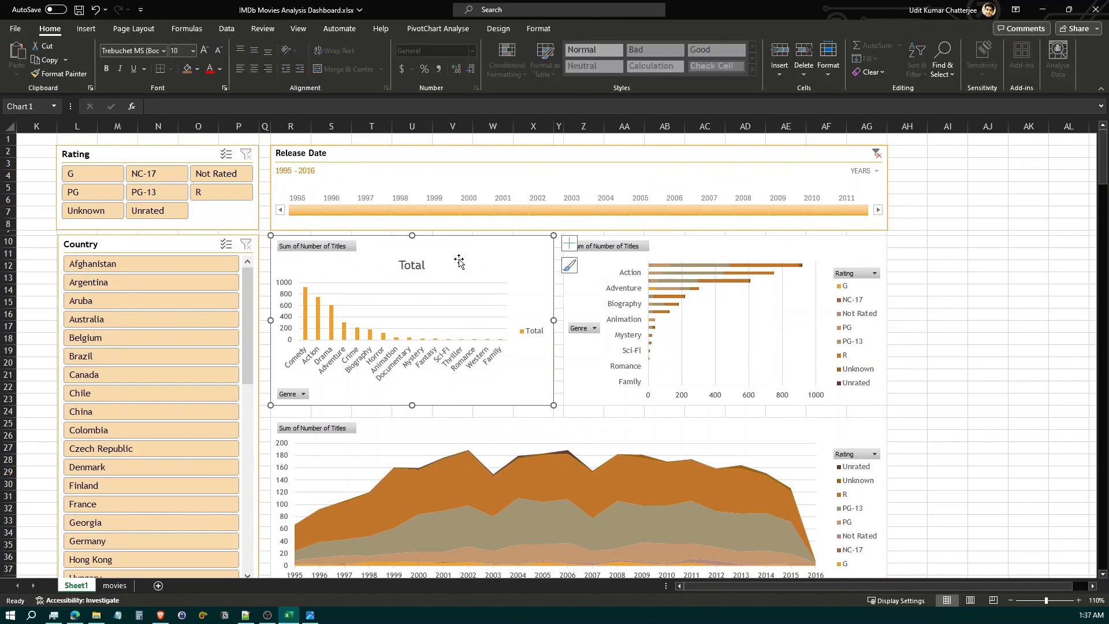
pyautogui.click(539, 28)
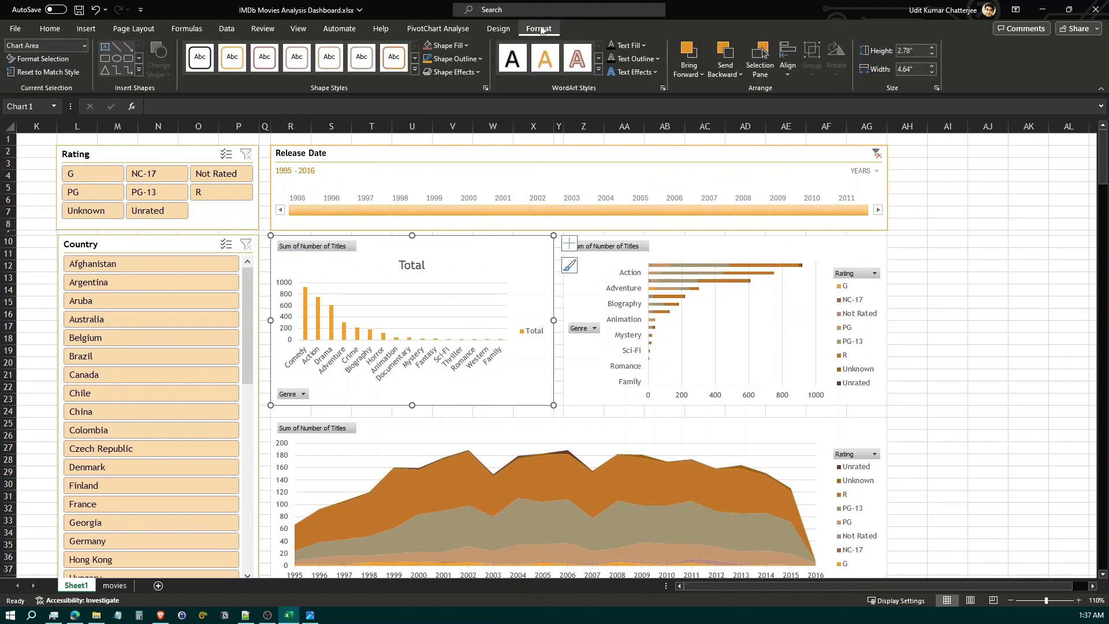
pyautogui.click(457, 30)
pyautogui.click(639, 76)
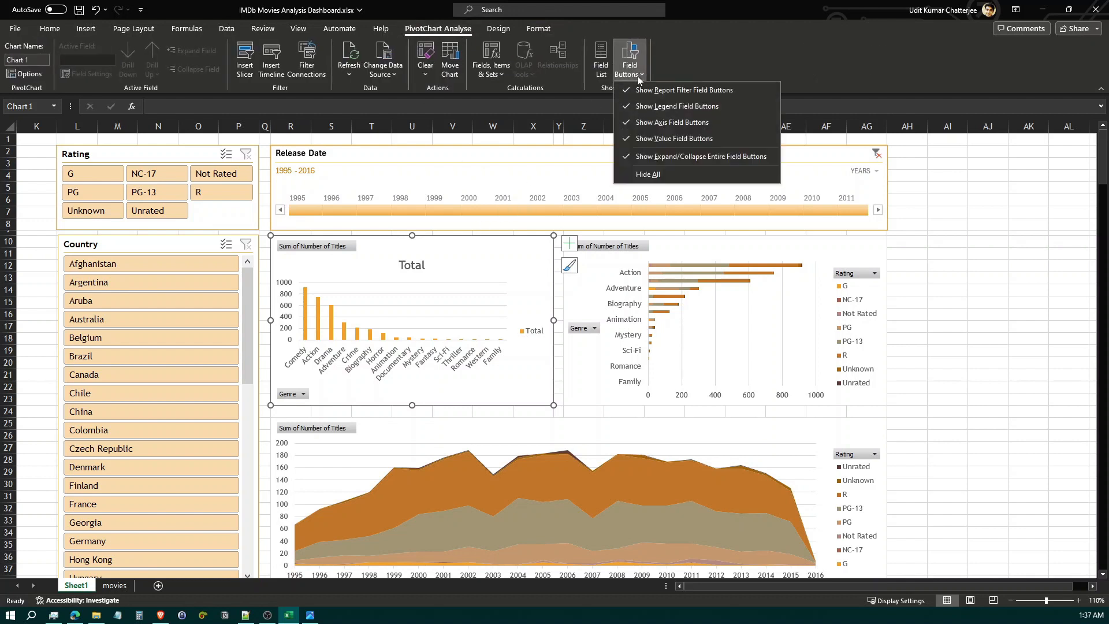
pyautogui.click(653, 174)
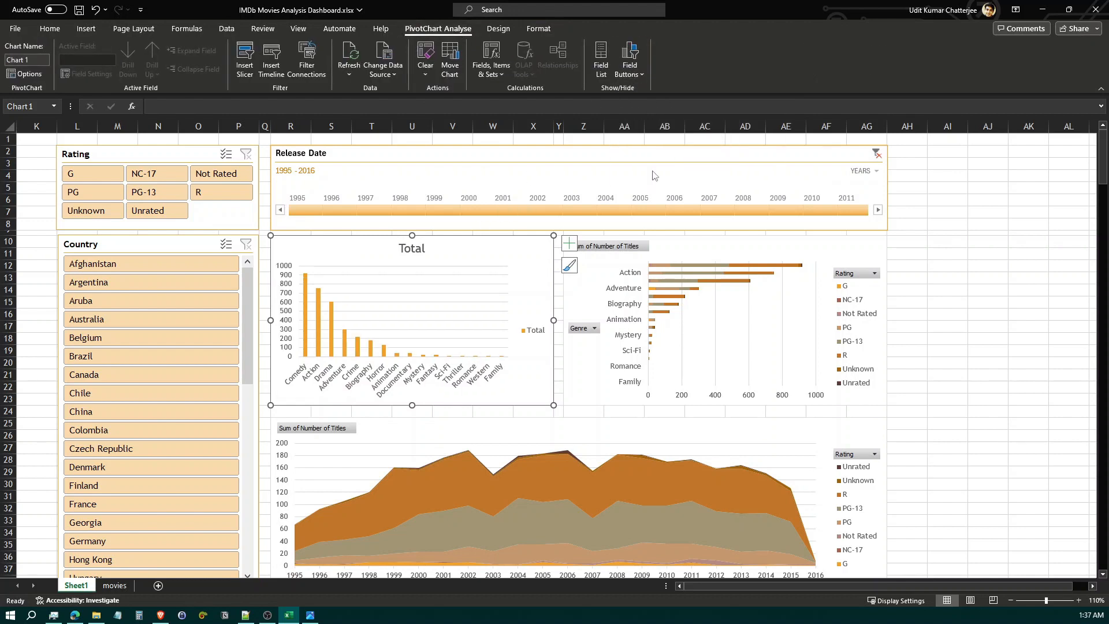
# Hide all field buttons on the genre-by-rating bar chart and on the yearly area chart
pyautogui.click(673, 248)
pyautogui.click(642, 74)
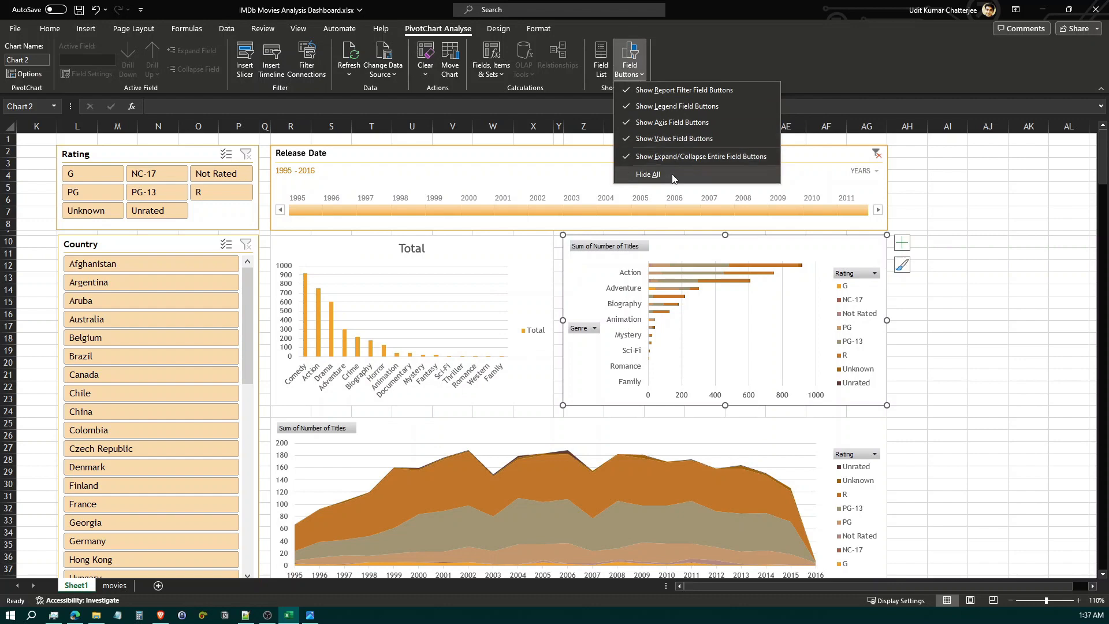
pyautogui.click(651, 175)
pyautogui.scroll(-4, 753, 349)
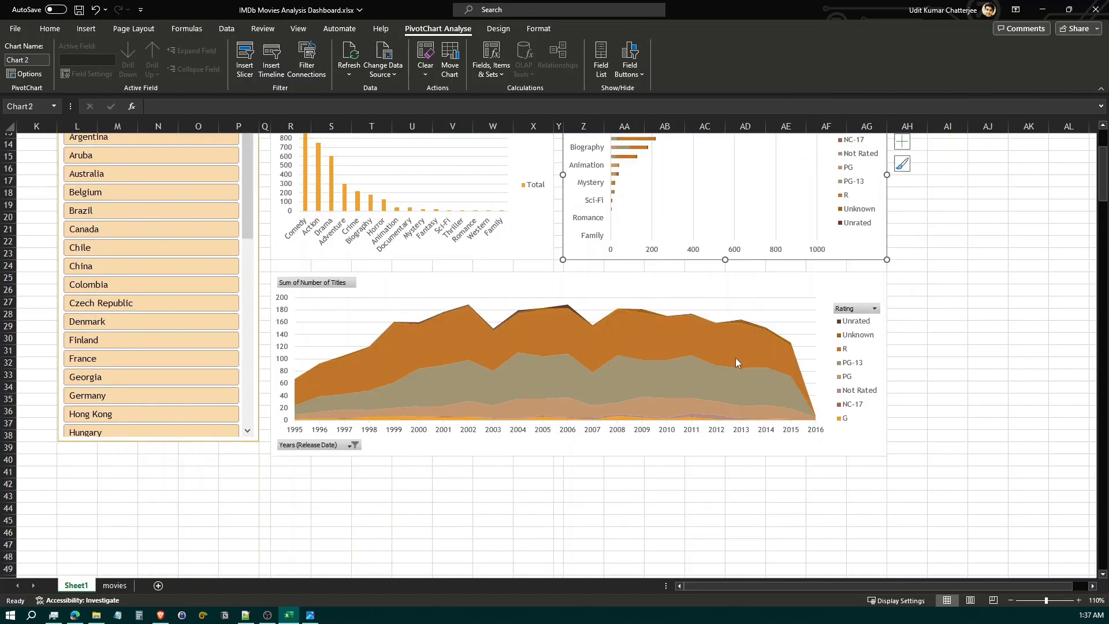
pyautogui.click(527, 278)
pyautogui.scroll(3, 527, 278)
pyautogui.click(629, 71)
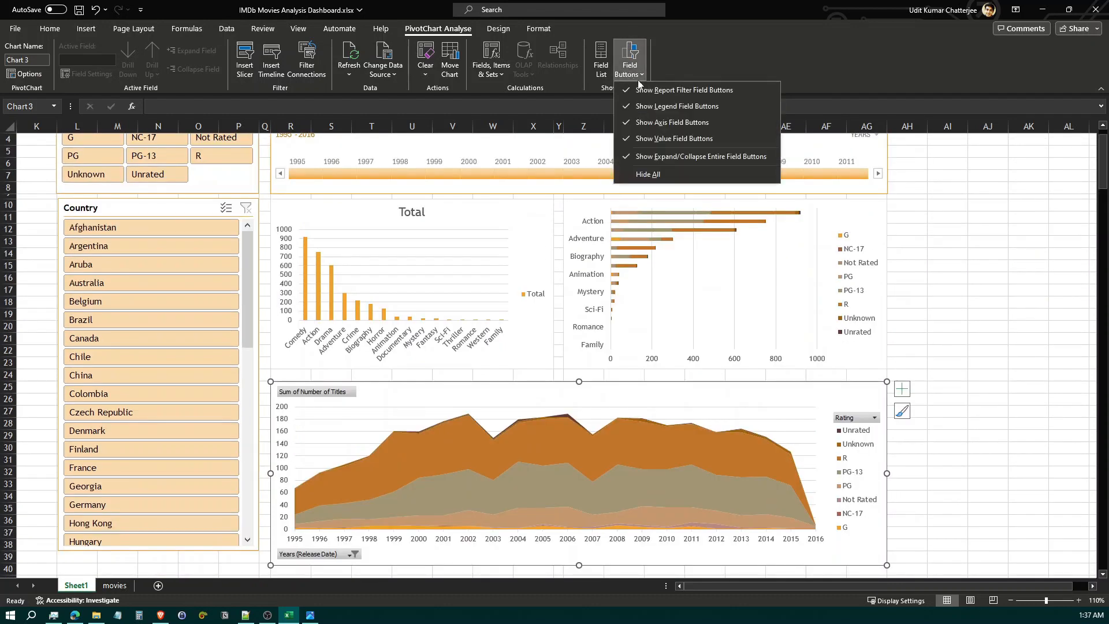
pyautogui.click(645, 174)
pyautogui.click(948, 269)
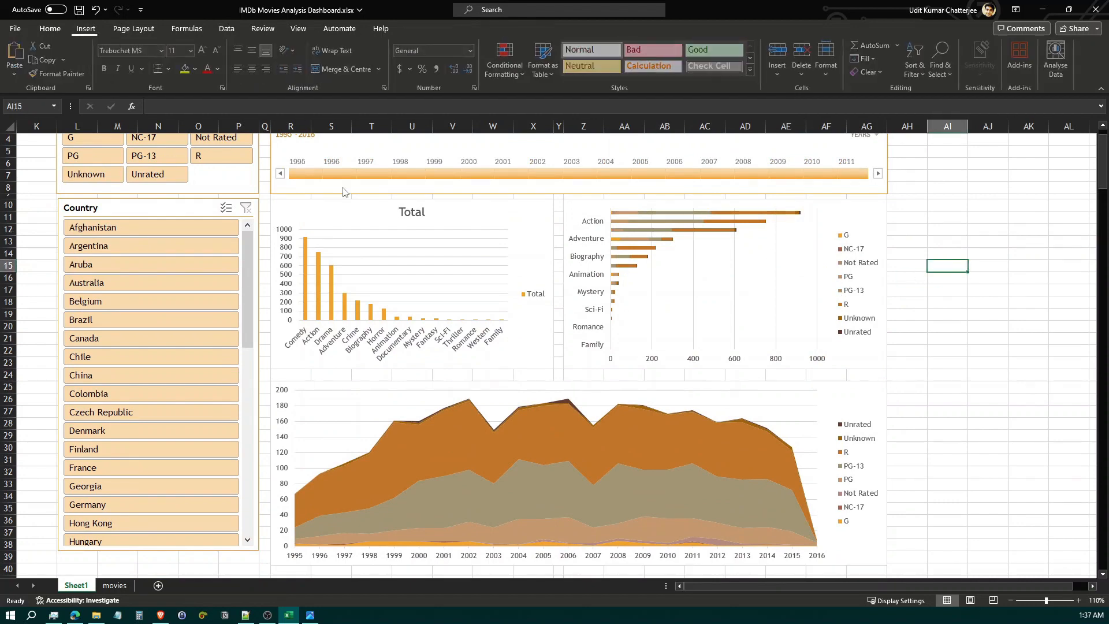
# Examine the genre column chart's title and the chart elements available for the genre-by-rating bar chart
pyautogui.click(406, 217)
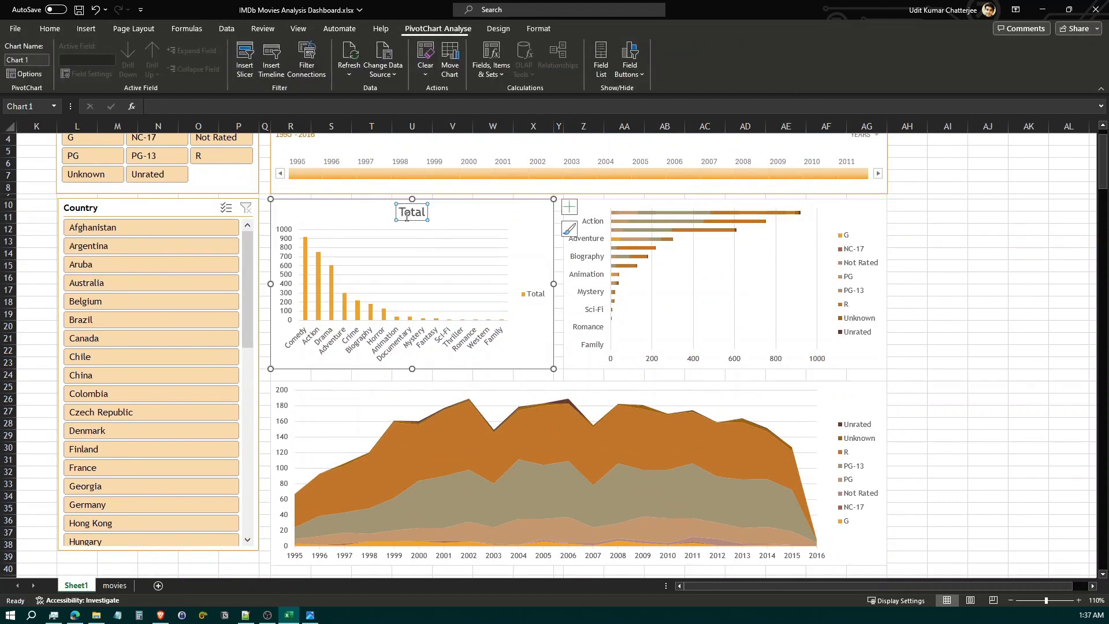
pyautogui.click(726, 207)
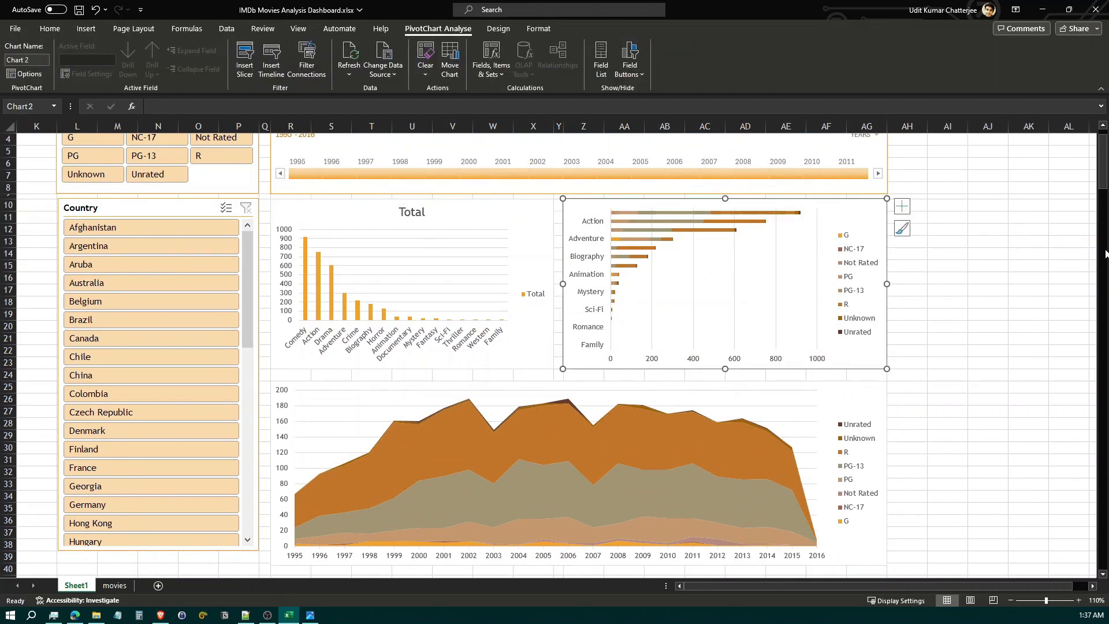
pyautogui.click(902, 206)
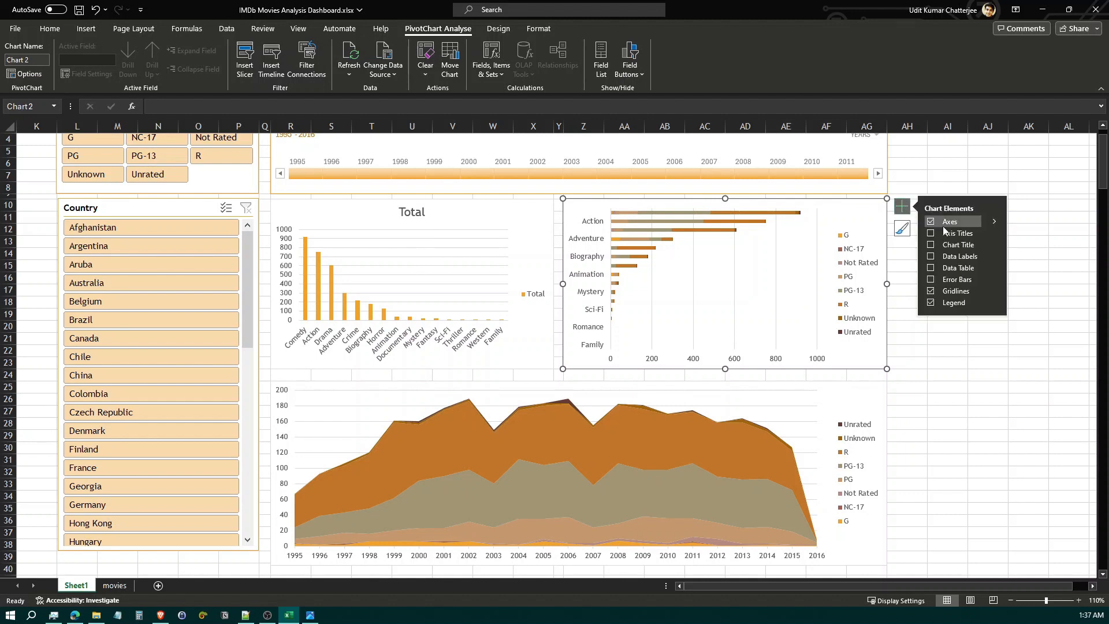
pyautogui.click(946, 163)
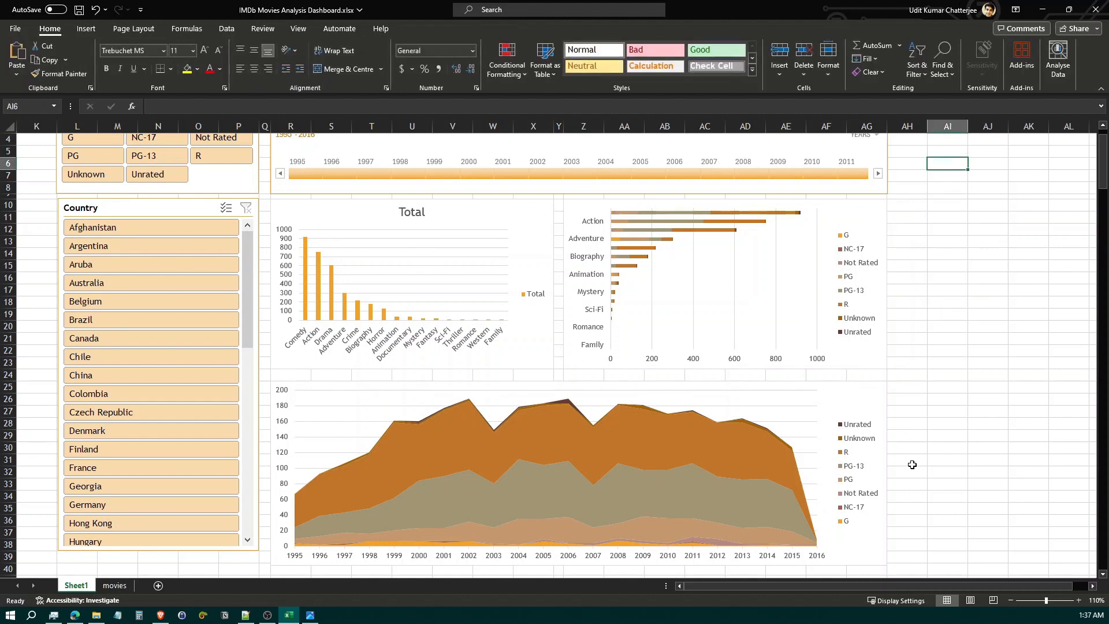
pyautogui.click(908, 335)
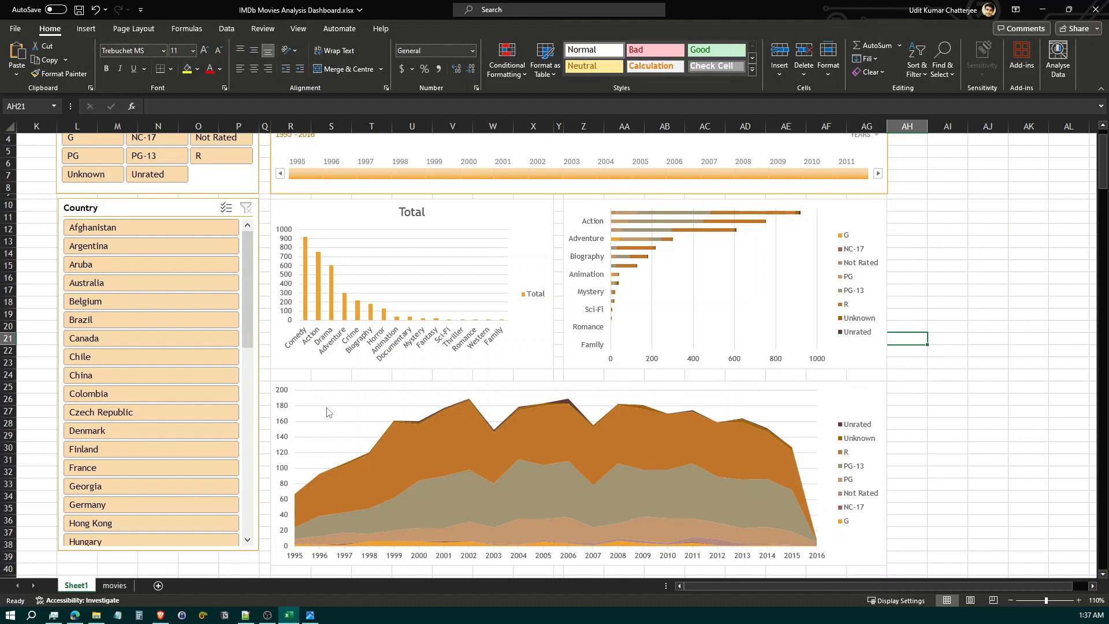
# Lengthen the Country slicer downward to end in row 39, about level with the area chart's lower edge
pyautogui.scroll(-2, 343, 556)
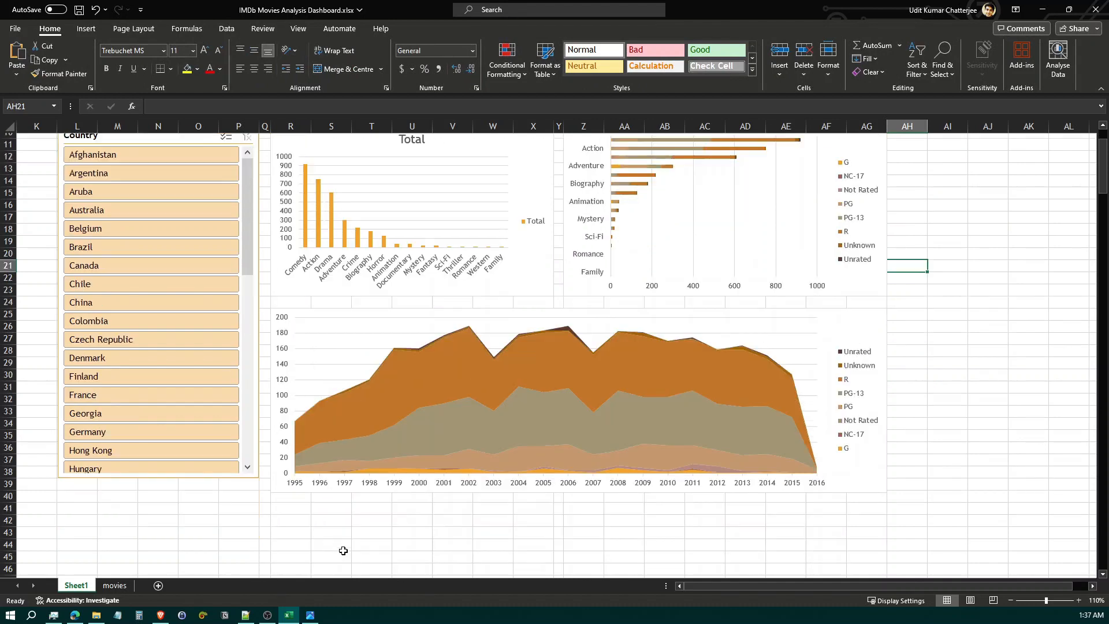
pyautogui.click(216, 479)
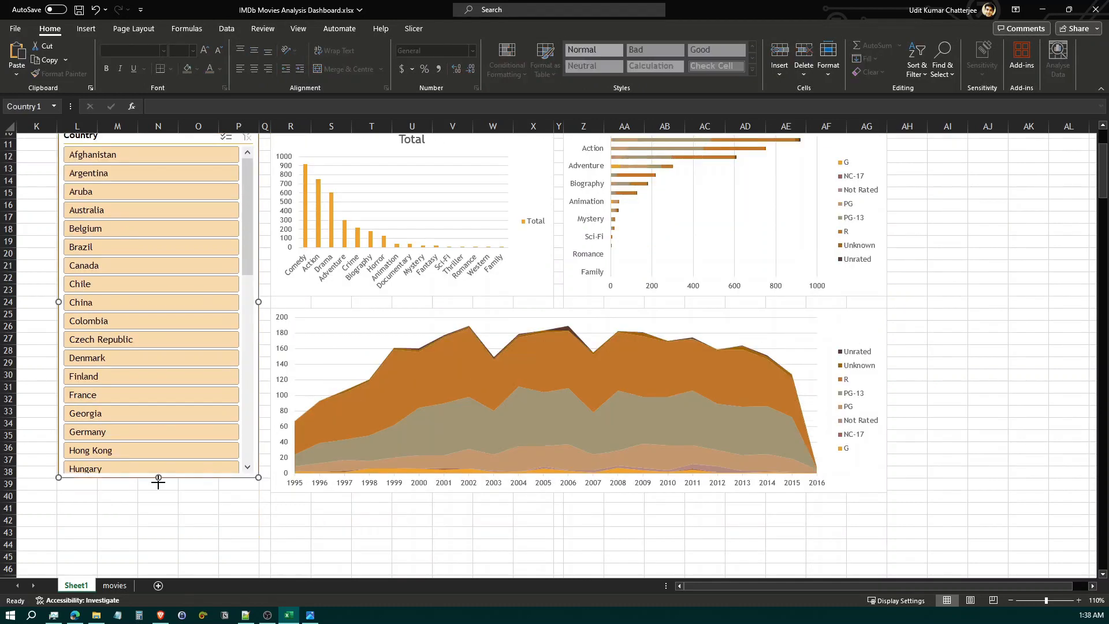
pyautogui.moveTo(158, 481); pyautogui.dragTo(157, 491)
pyautogui.click(334, 521)
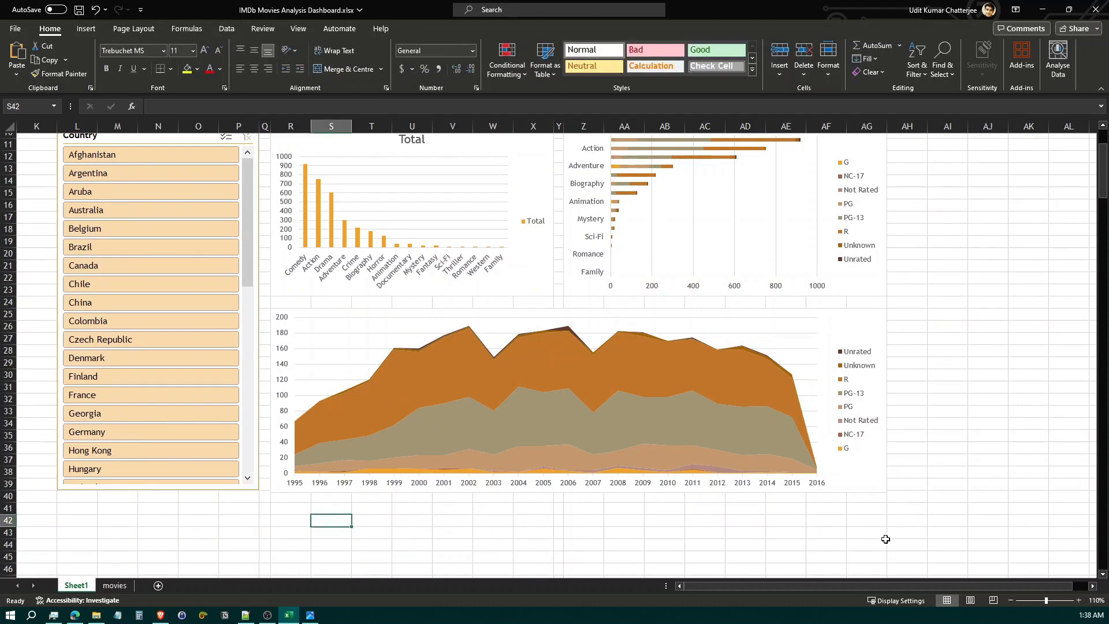
# Insert four blank rows at the top of the sheet, above the whole dashboard
pyautogui.click(1012, 601)
pyautogui.click(1011, 601)
pyautogui.click(1011, 601)
pyautogui.click(1011, 600)
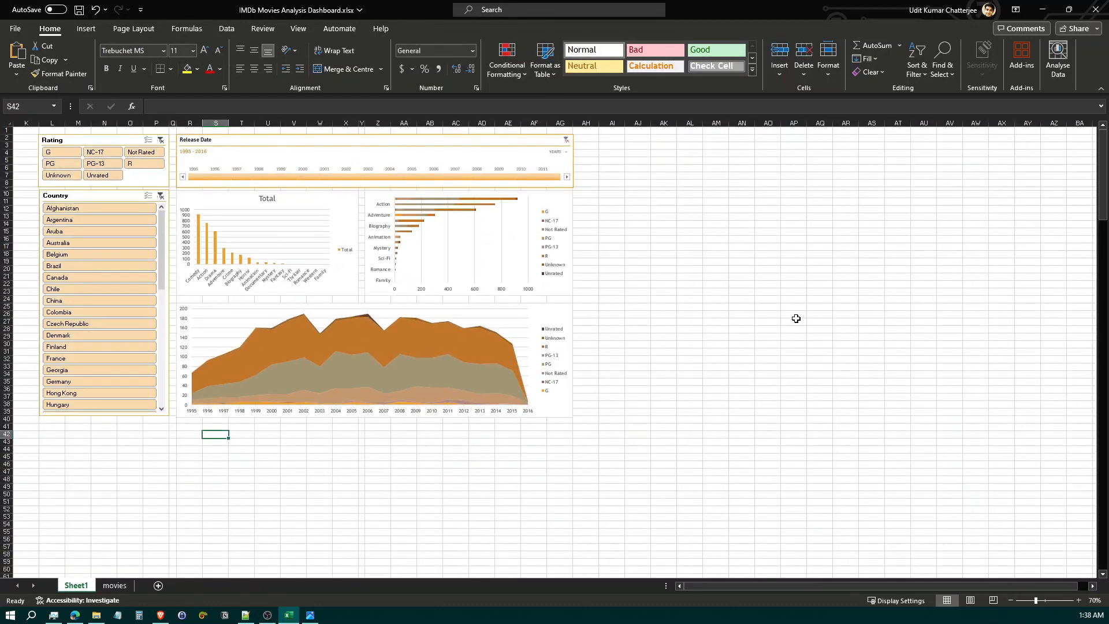
pyautogui.click(4, 131)
pyautogui.hotkey('ctrl', 'shift', '+')
pyautogui.hotkey('ctrl', 'shift', '+')
pyautogui.hotkey('ctrl', 'shift', '+')
pyautogui.hotkey('ctrl', 'shift', '+')
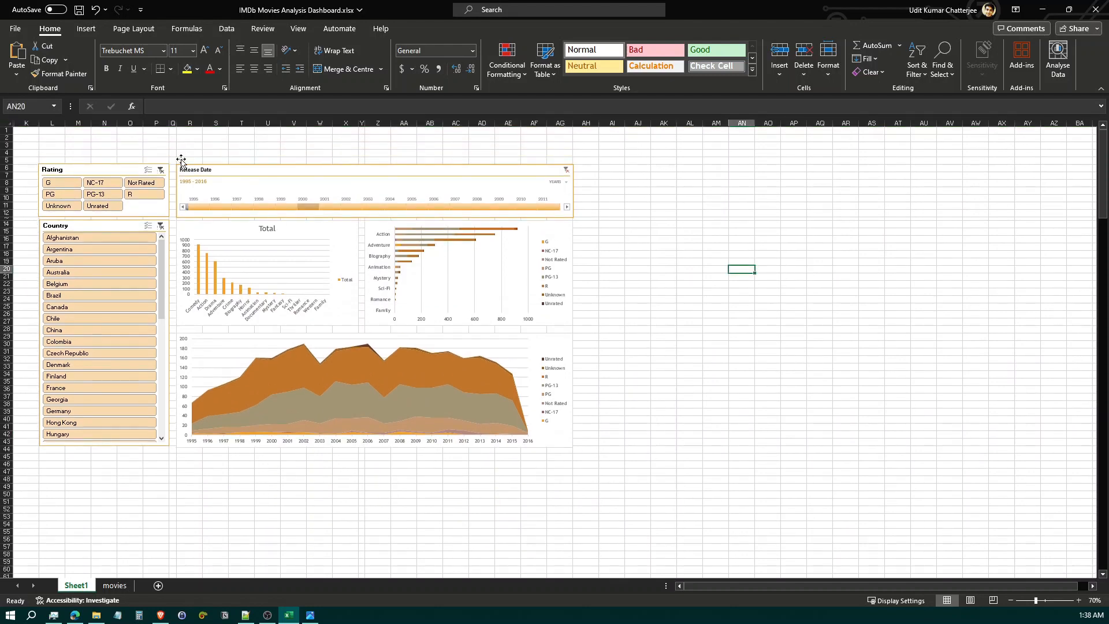
# Merge and centre L2:AG4 with the title "IMDB Movies Analysis" above the dashboard, and save the workbook
pyautogui.moveTo(44, 139); pyautogui.dragTo(549, 156)
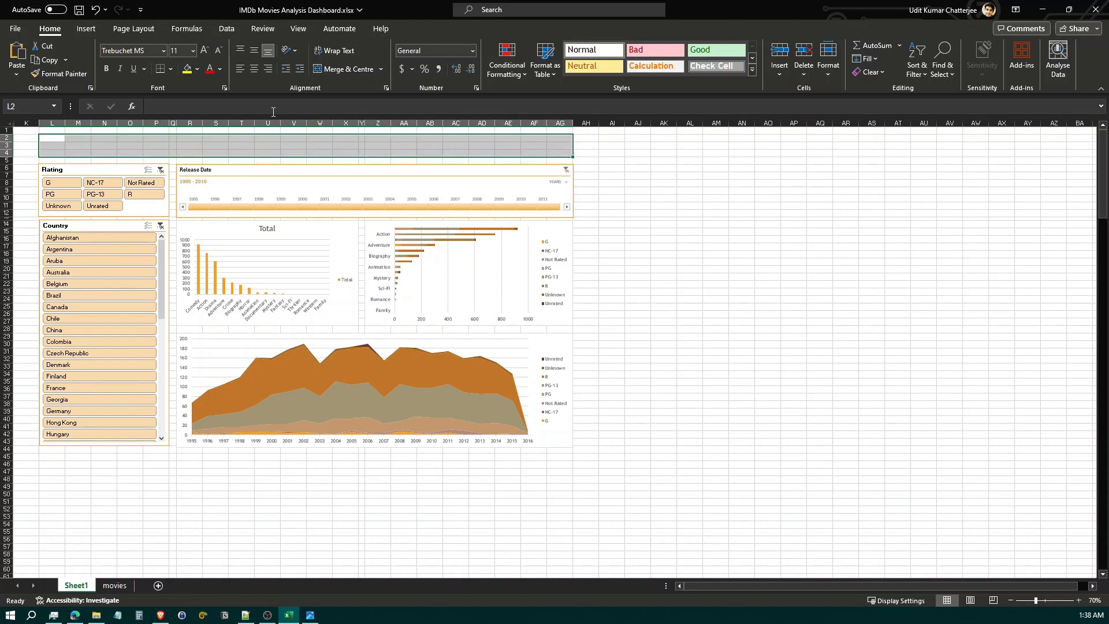
pyautogui.click(343, 69)
pyautogui.doubleClick(269, 148)
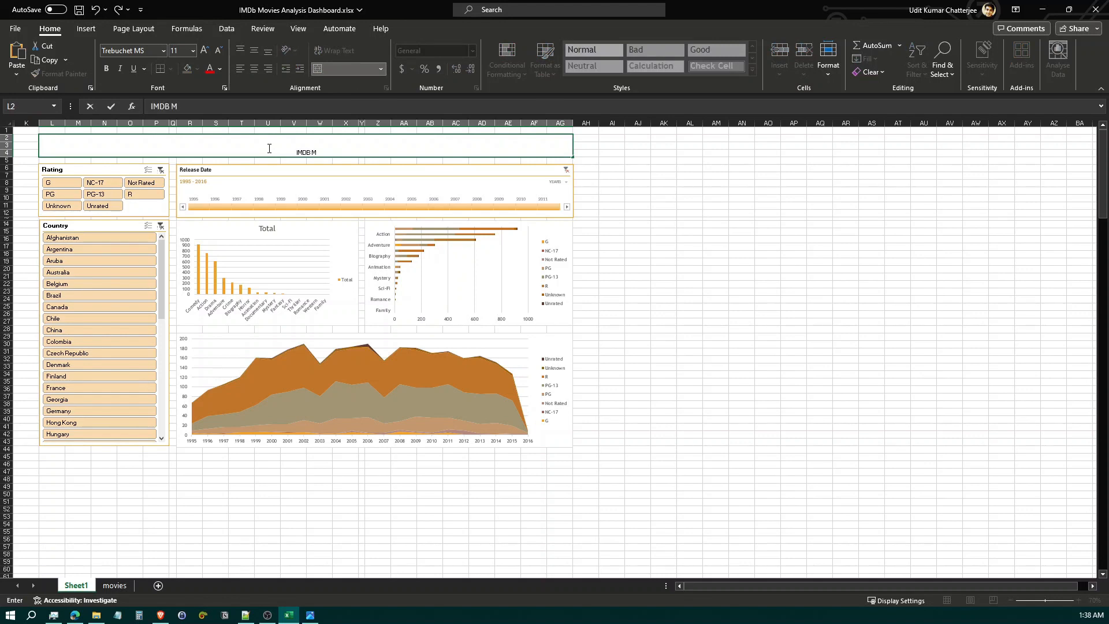
pyautogui.write('IMDB Movies Analysis')
pyautogui.hotkey('ctrl', 's')
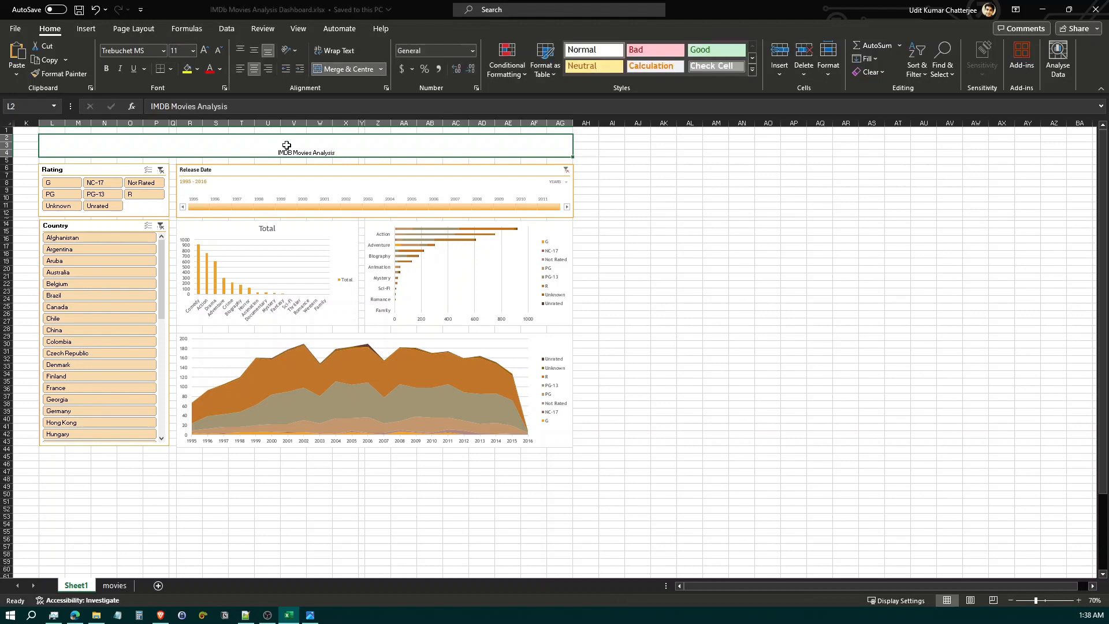
# Unhide Sheet2, which holds the finished reference dashboard
pyautogui.click(686, 183)
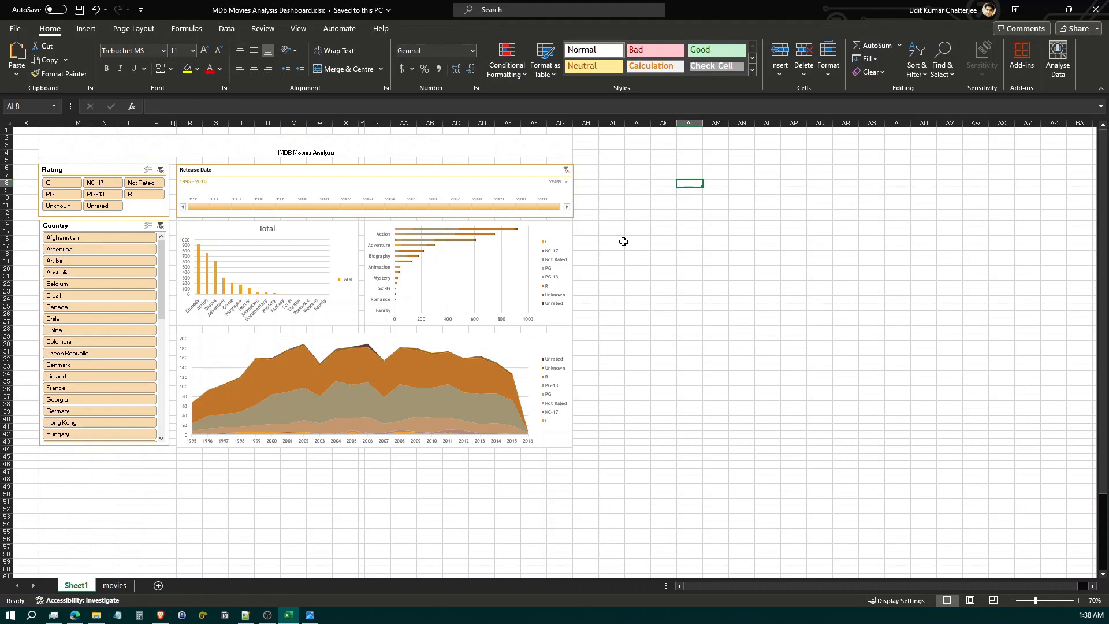
pyautogui.rightClick(76, 587)
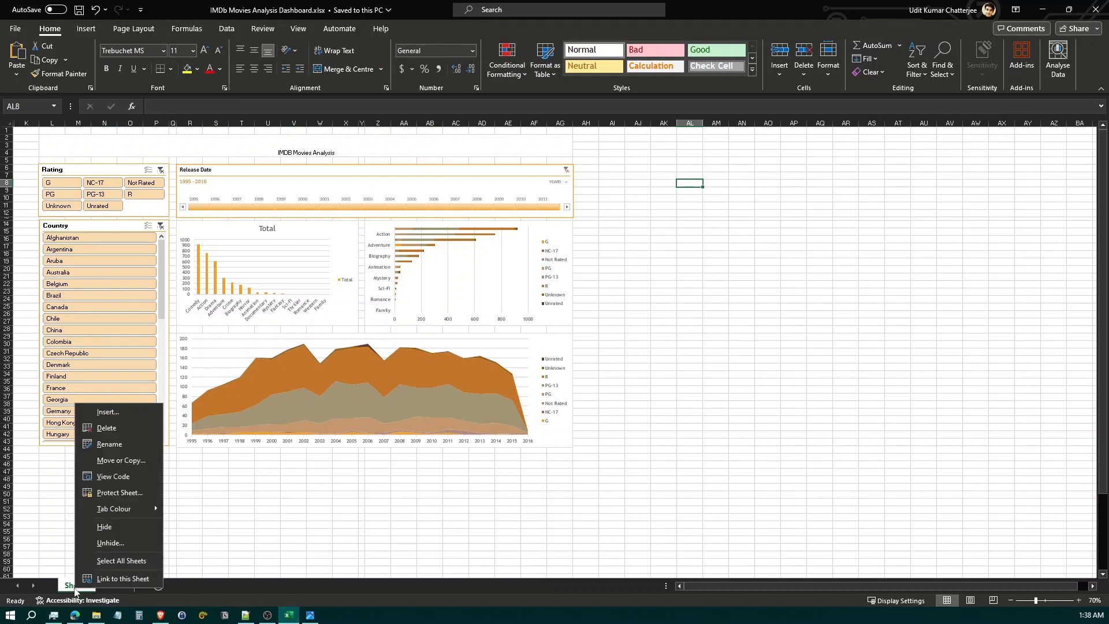
pyautogui.click(132, 545)
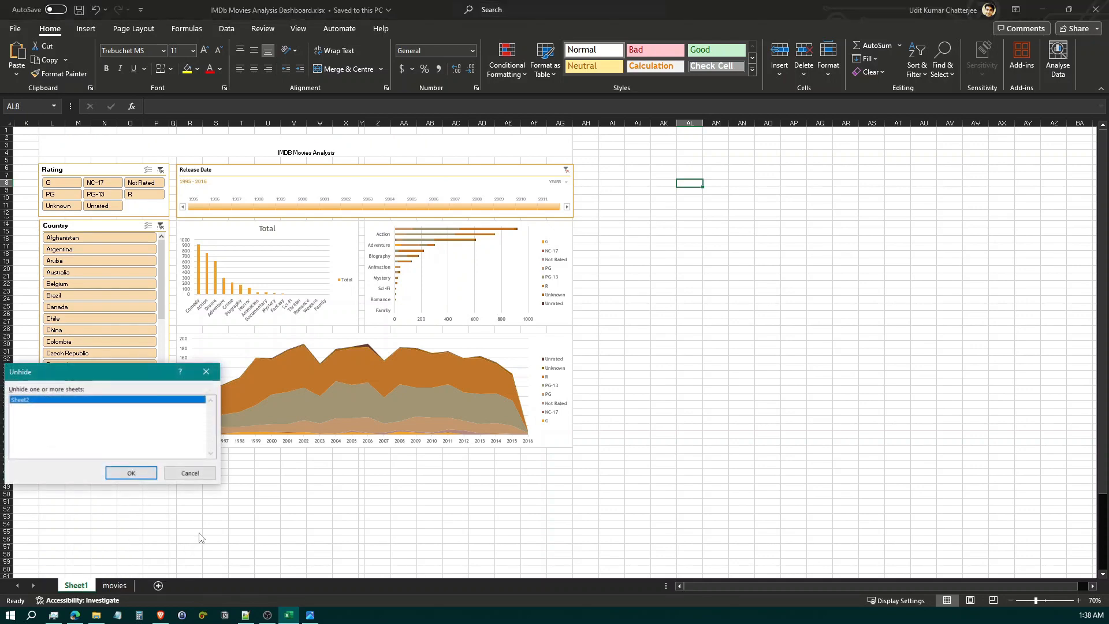
pyautogui.click(126, 472)
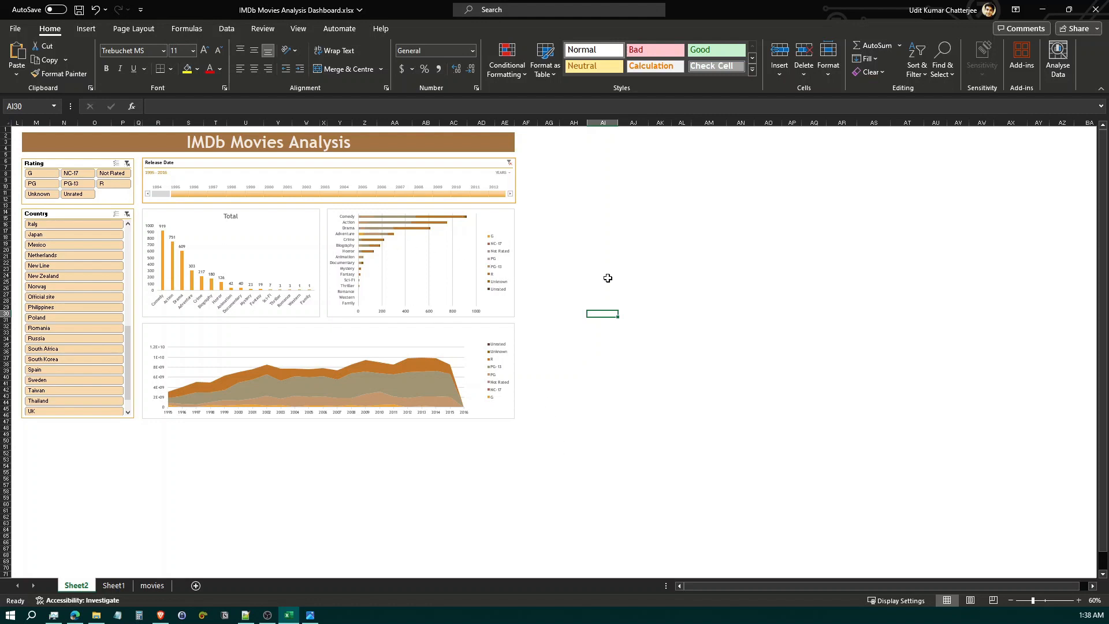
# Preview different colour schemes, such as Violet, and workbook themes, such as Circuit, on the Sheet2 dashboard without applying any
pyautogui.click(227, 28)
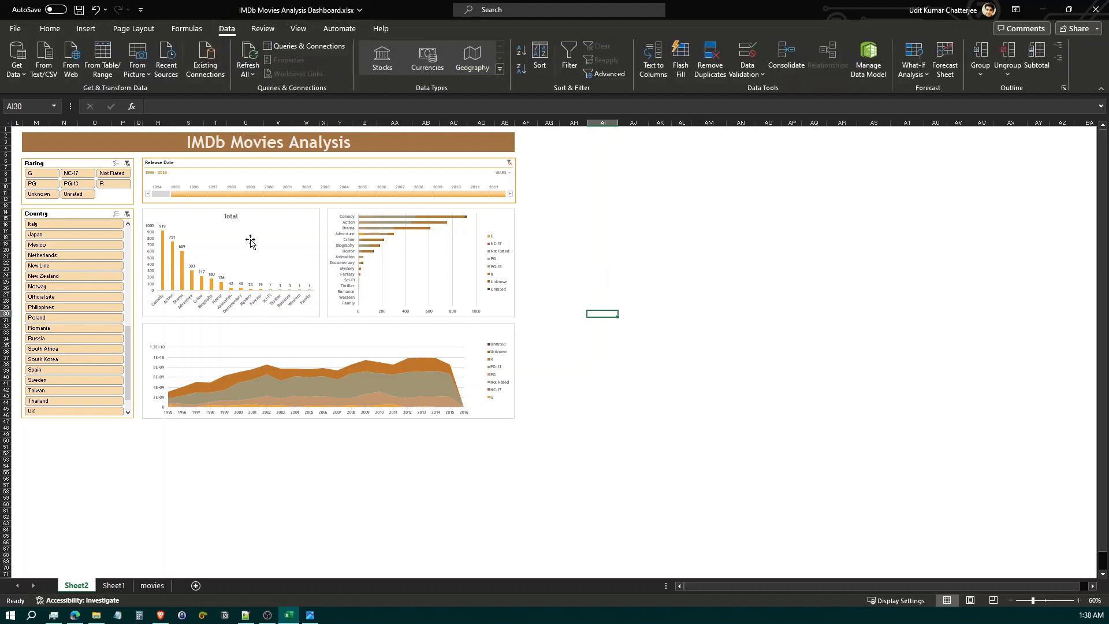
pyautogui.click(133, 28)
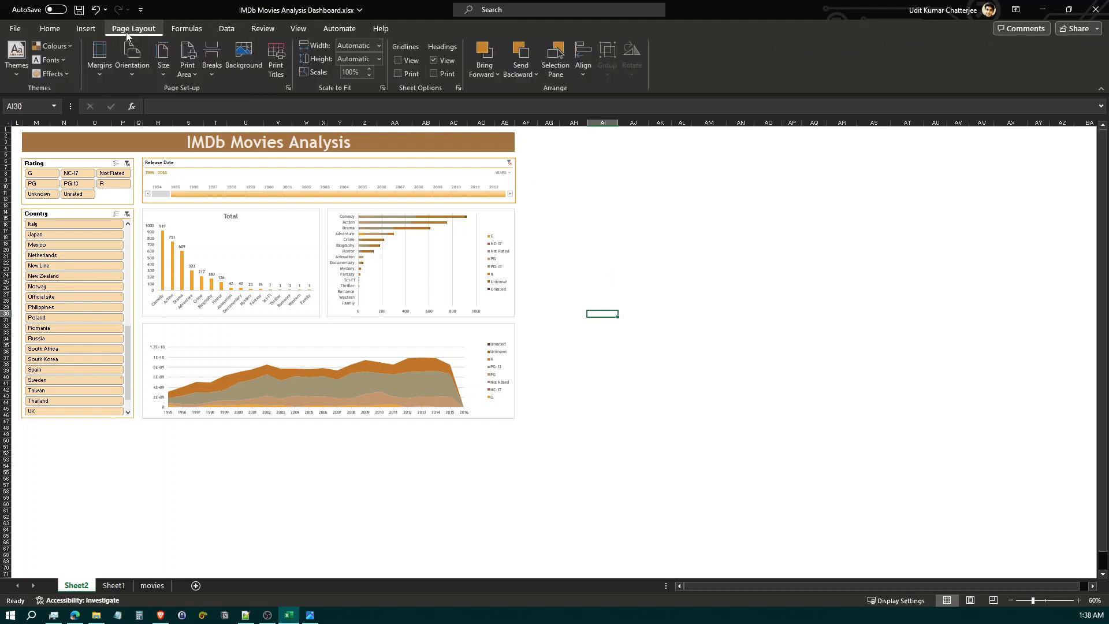
pyautogui.click(68, 50)
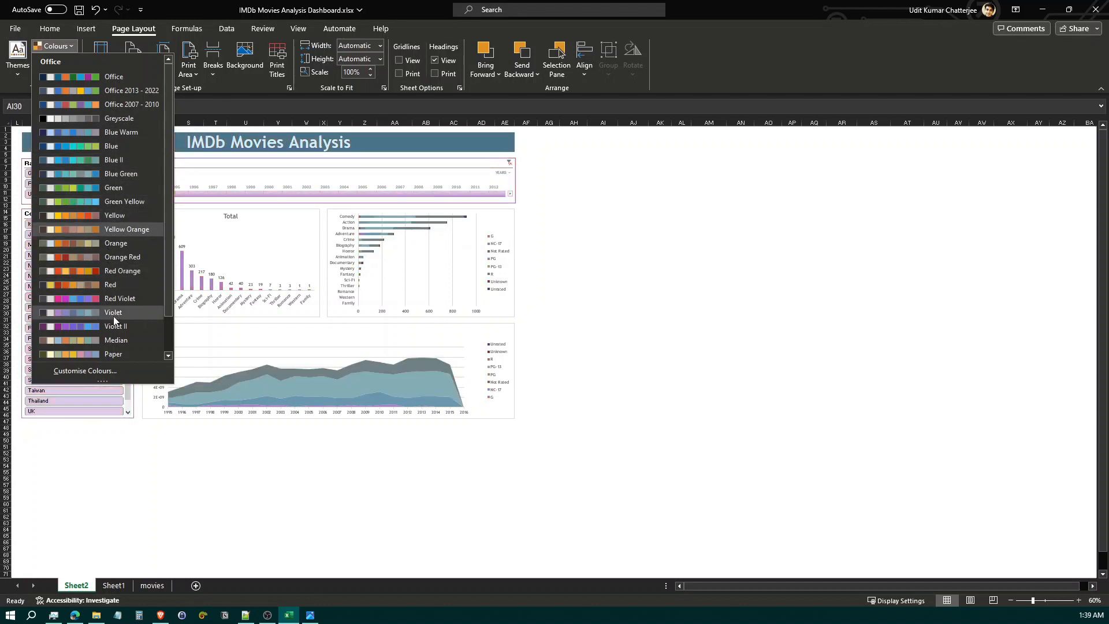
pyautogui.click(68, 51)
pyautogui.click(17, 58)
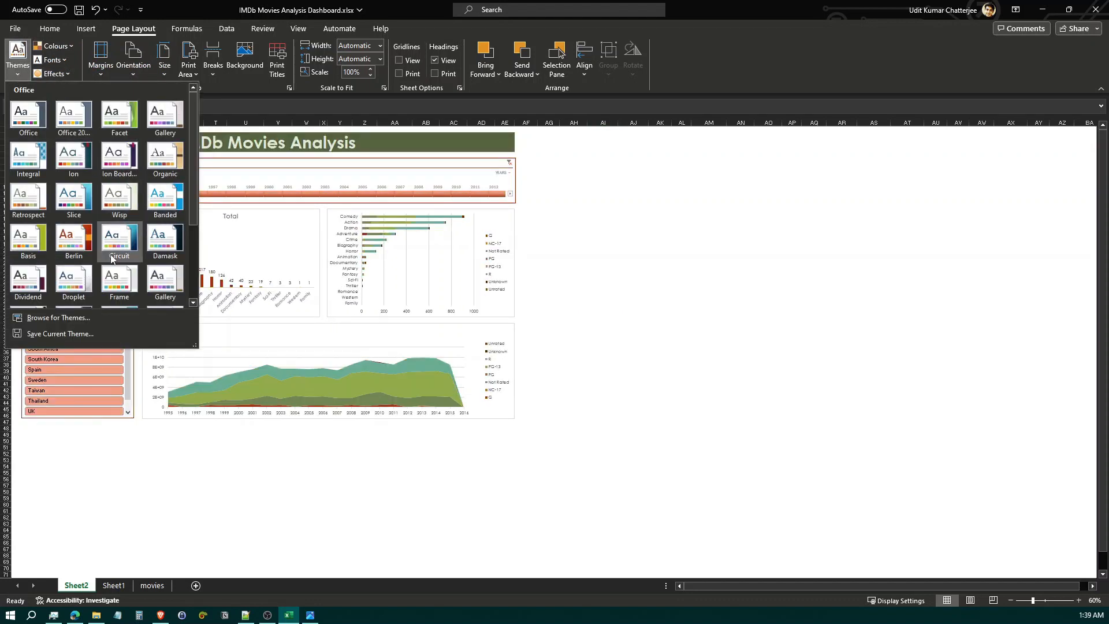
pyautogui.click(812, 229)
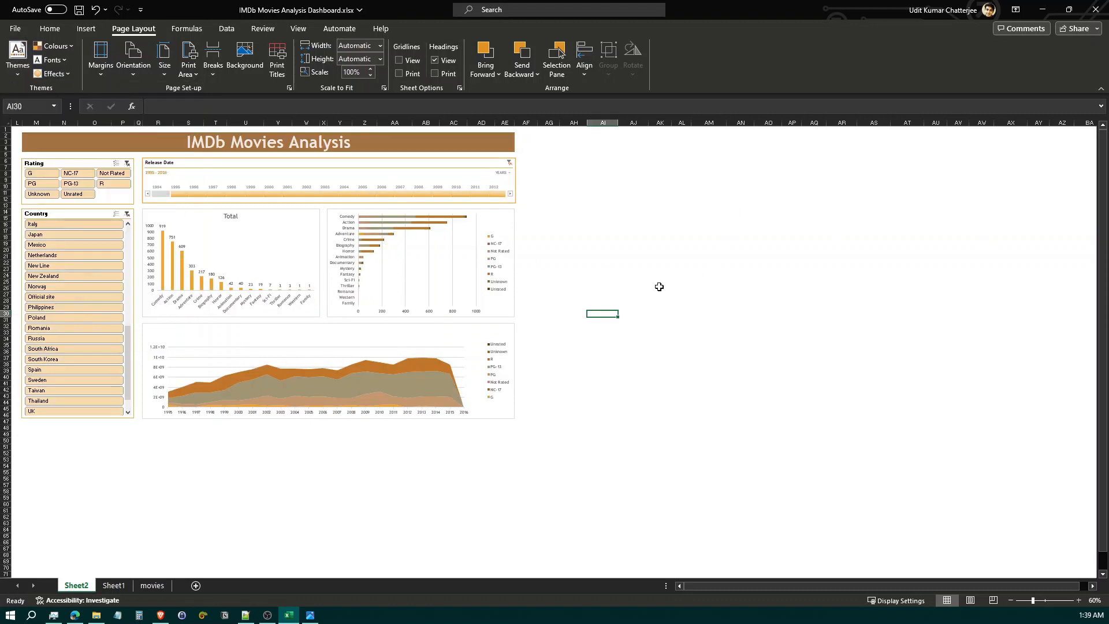